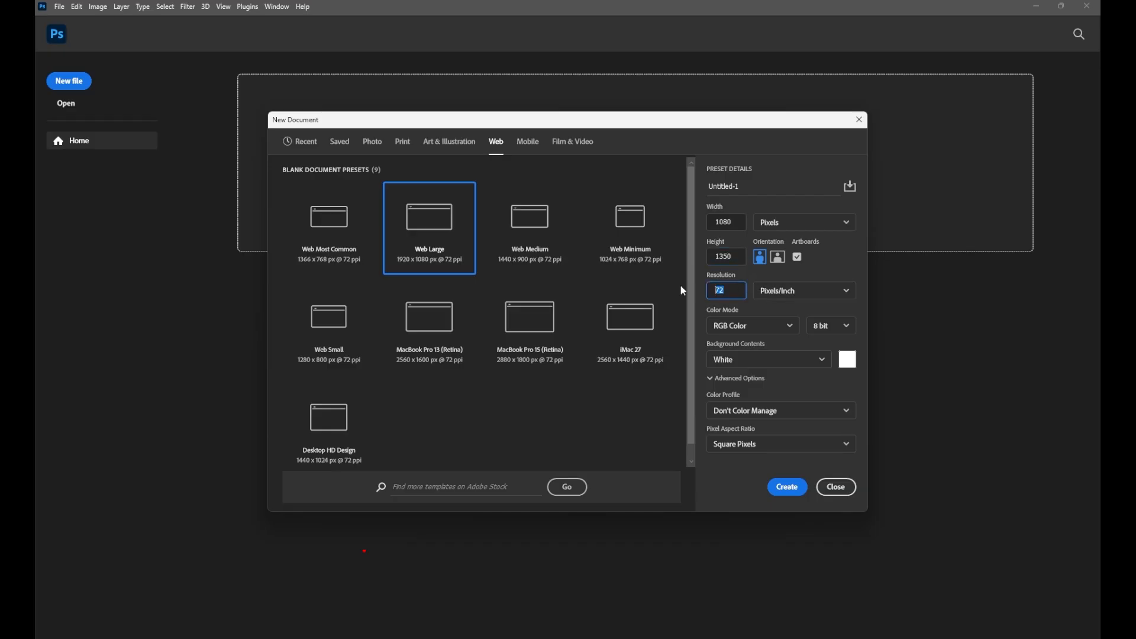
# Create a 1080×1350 px, 300 ppi document with a Solid Color fill layer of #ff7200
pyautogui.write('300')
pyautogui.click(786, 487)
pyautogui.click(1037, 632)
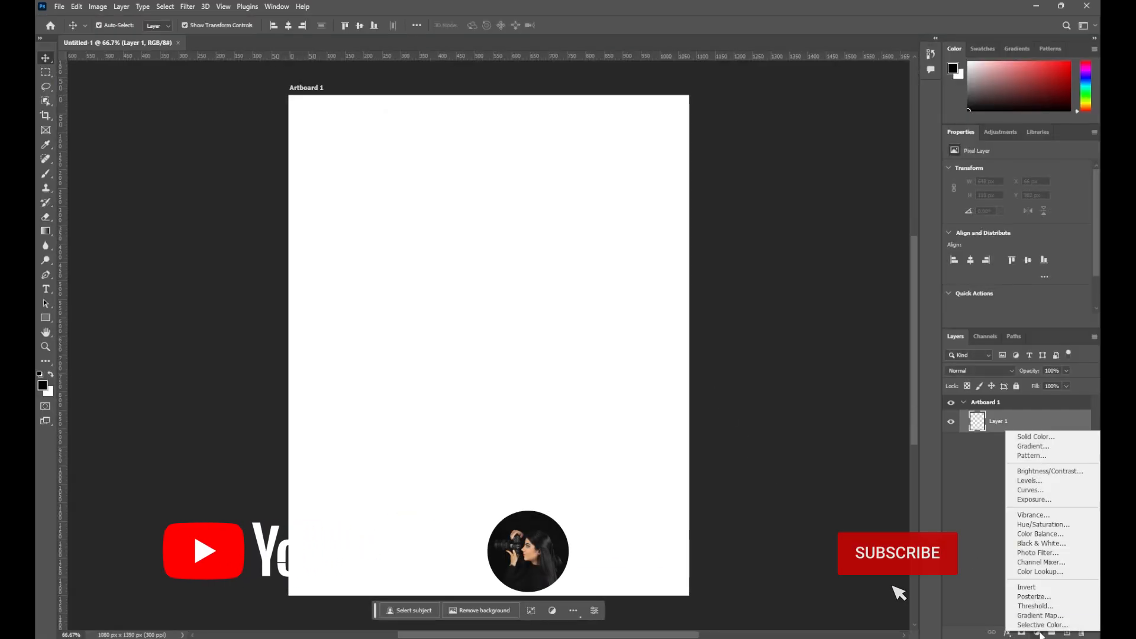
pyautogui.click(1018, 437)
pyautogui.click(576, 286)
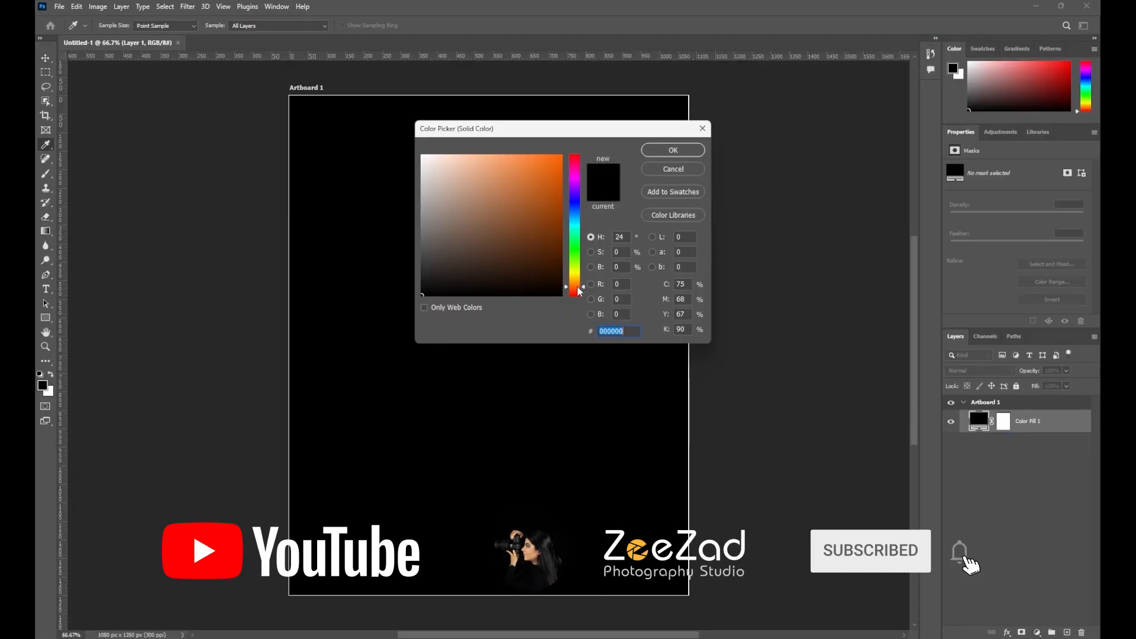
pyautogui.moveTo(557, 176); pyautogui.dragTo(569, 128)
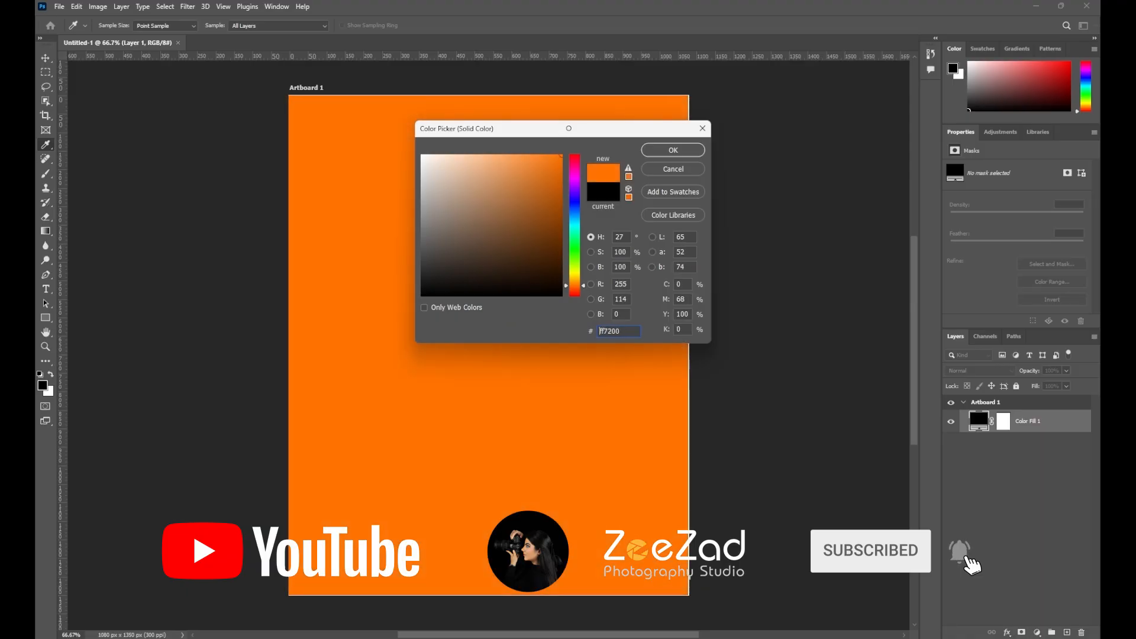
pyautogui.click(657, 151)
# Drag the swirl image 8948165 from File Explorer into the poster
pyautogui.press('v')
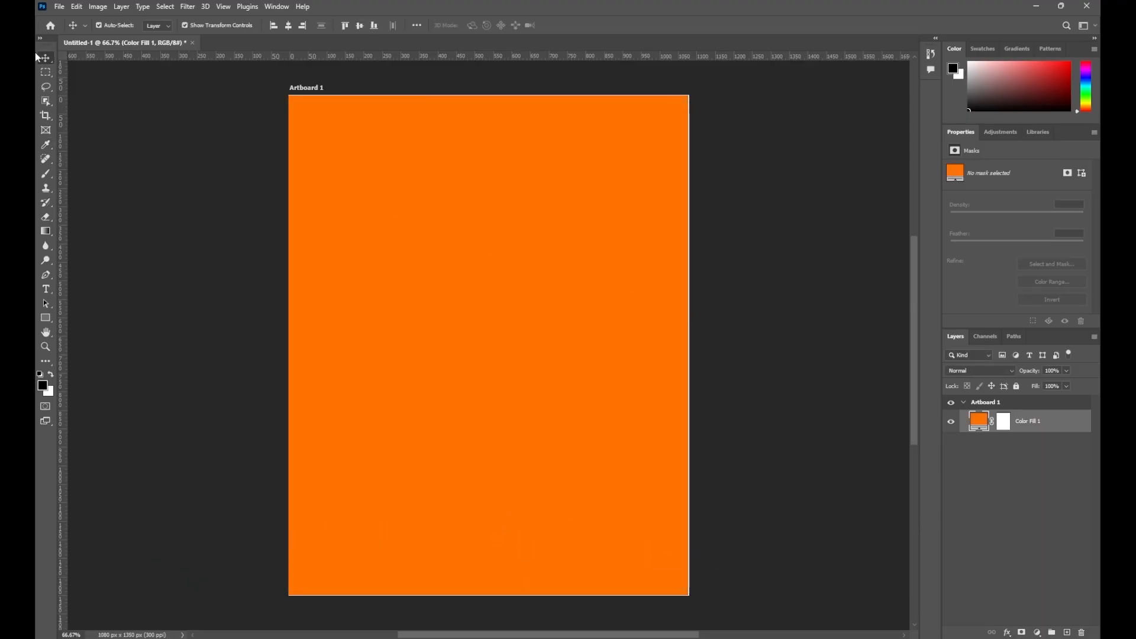
pyautogui.hotkey('alt', 'Tab')
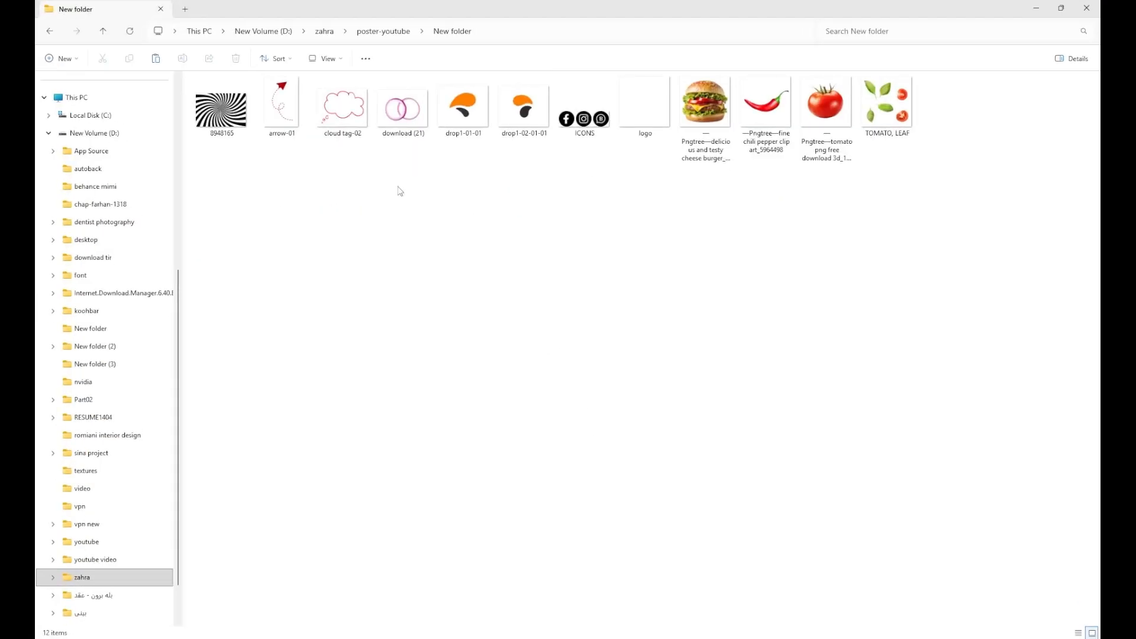
pyautogui.moveTo(220, 107); pyautogui.dragTo(564, 433)
# Place the swirl, rotate it 90°, scale it to cover the artboard and centre it
pyautogui.moveTo(698, 217); pyautogui.dragTo(566, 468)
pyautogui.moveTo(497, 348); pyautogui.dragTo(402, 268)
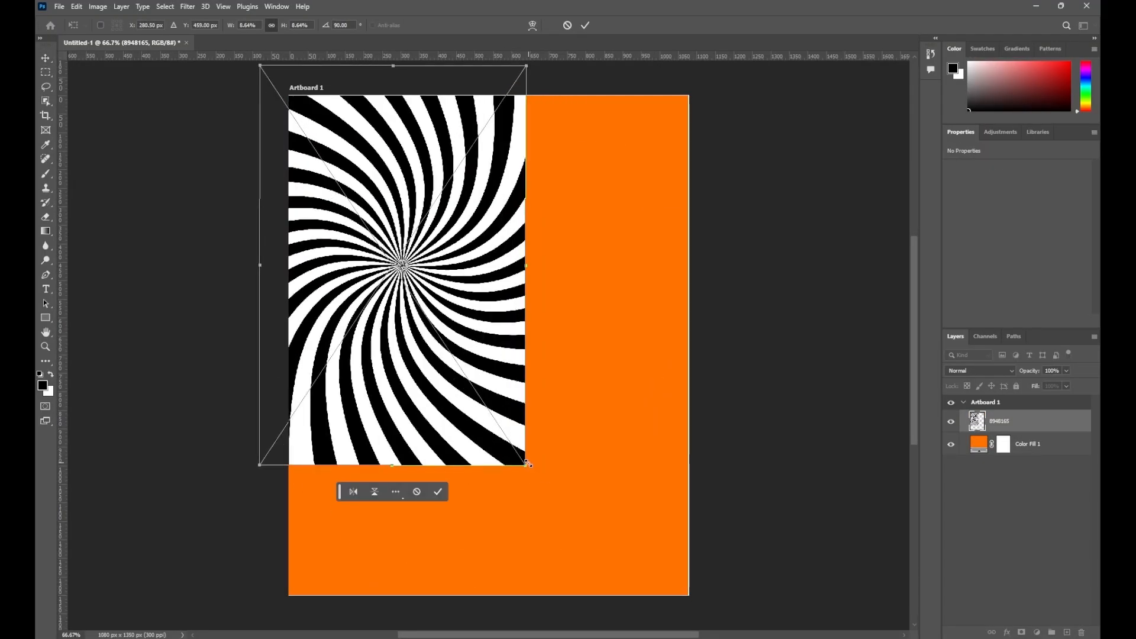
pyautogui.moveTo(526, 464); pyautogui.dragTo(645, 576)
pyautogui.moveTo(546, 496); pyautogui.dragTo(582, 494)
pyautogui.moveTo(305, 73); pyautogui.dragTo(352, 103)
pyautogui.click(585, 25)
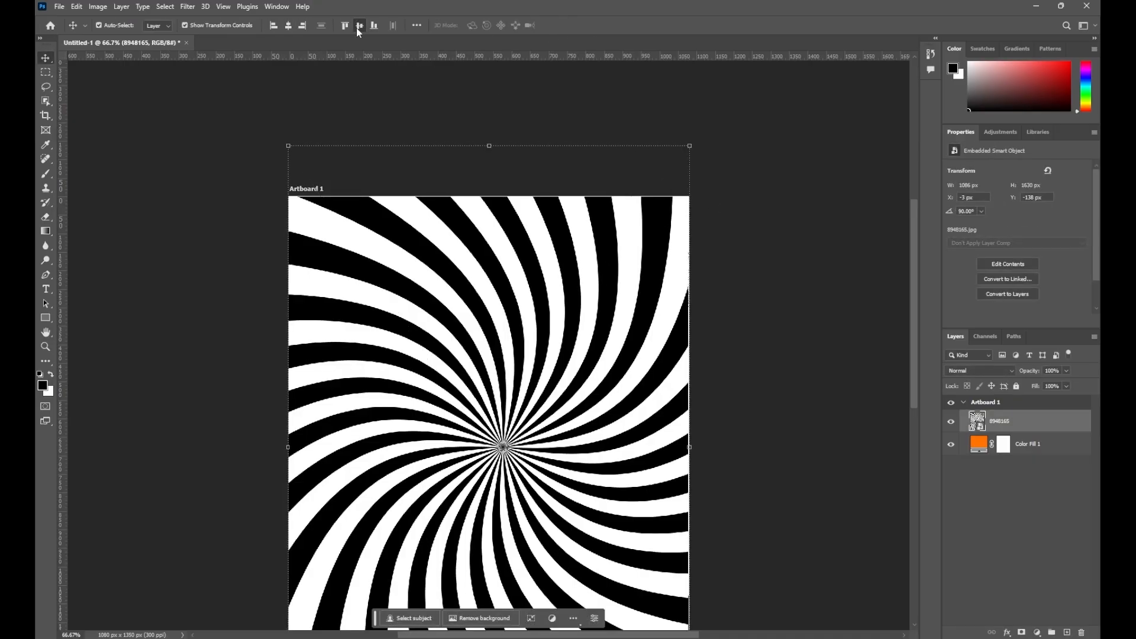
pyautogui.moveTo(287, 145); pyautogui.dragTo(281, 138)
pyautogui.click(585, 25)
pyautogui.click(288, 25)
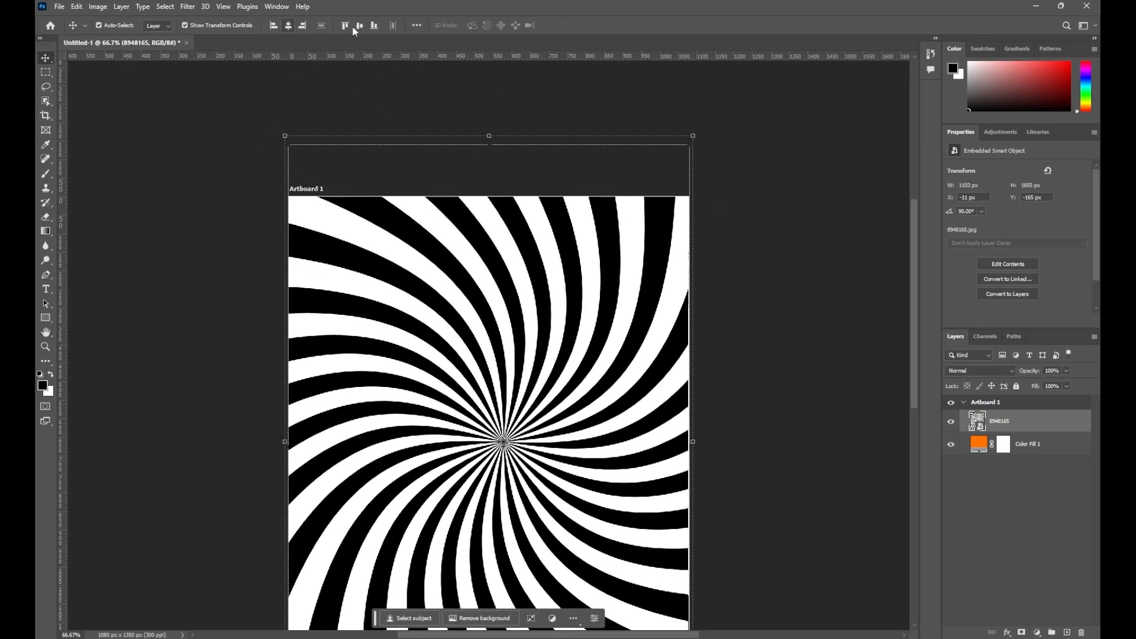
pyautogui.click(359, 26)
pyautogui.click(752, 236)
pyautogui.moveTo(531, 374); pyautogui.dragTo(523, 251)
# Blend the swirl layer in Soft Light at about 21% opacity
pyautogui.click(1000, 421)
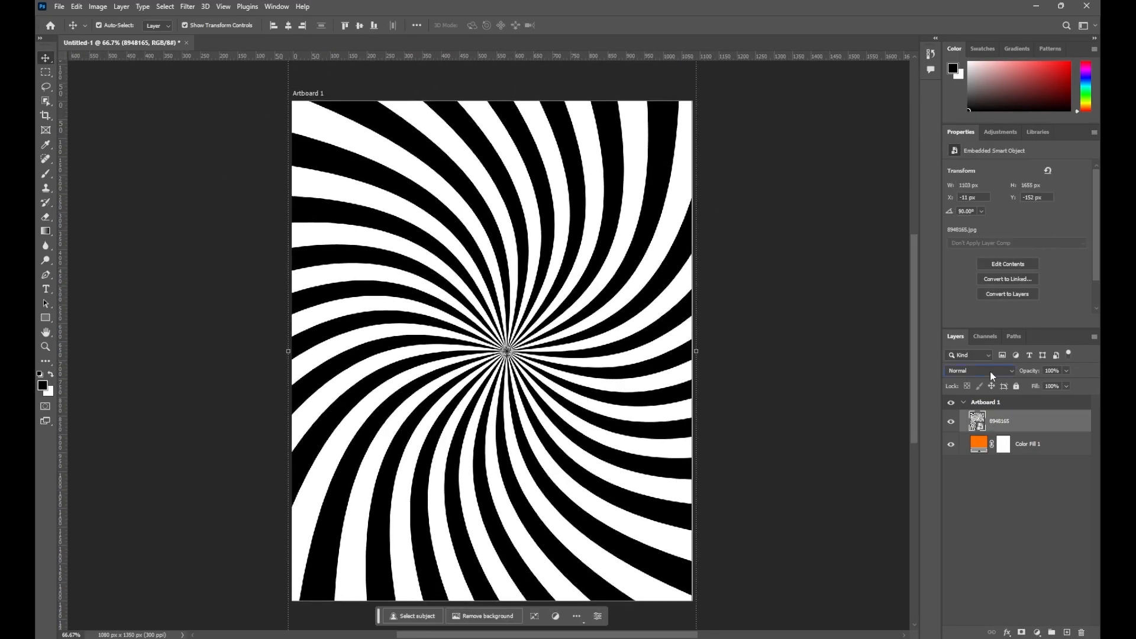
pyautogui.click(982, 371)
pyautogui.click(974, 506)
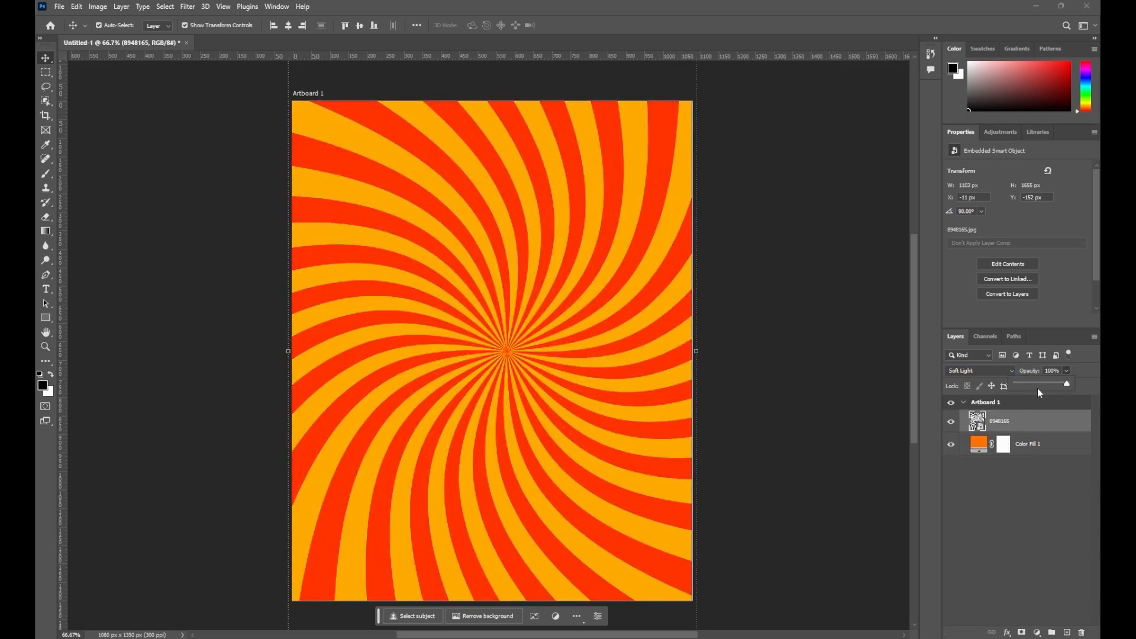
pyautogui.moveTo(1041, 387); pyautogui.dragTo(1028, 389)
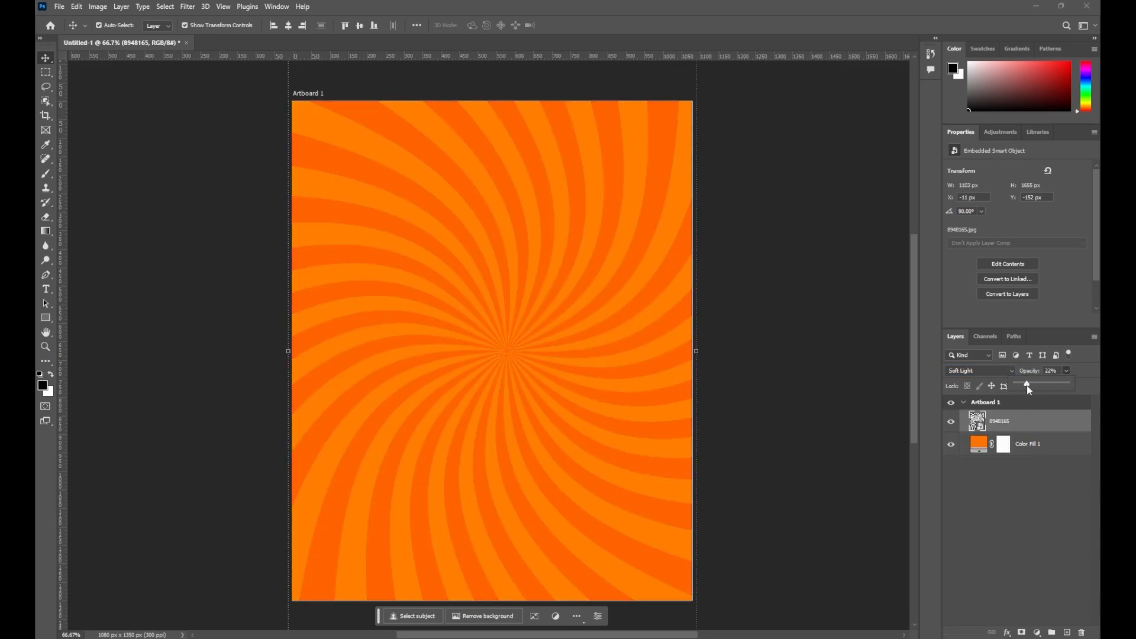
pyautogui.click(759, 471)
pyautogui.moveTo(631, 387); pyautogui.dragTo(634, 379)
pyautogui.click(1036, 633)
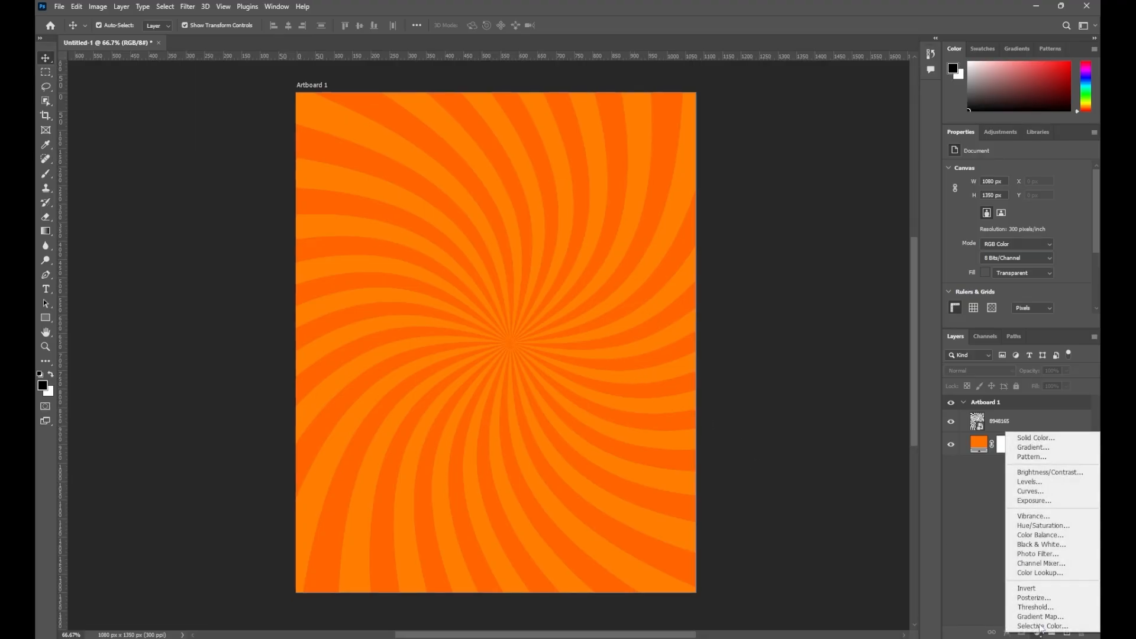
# Add a radial Gradient Fill layer with a yellow-to-transparent gradient
pyautogui.click(1035, 447)
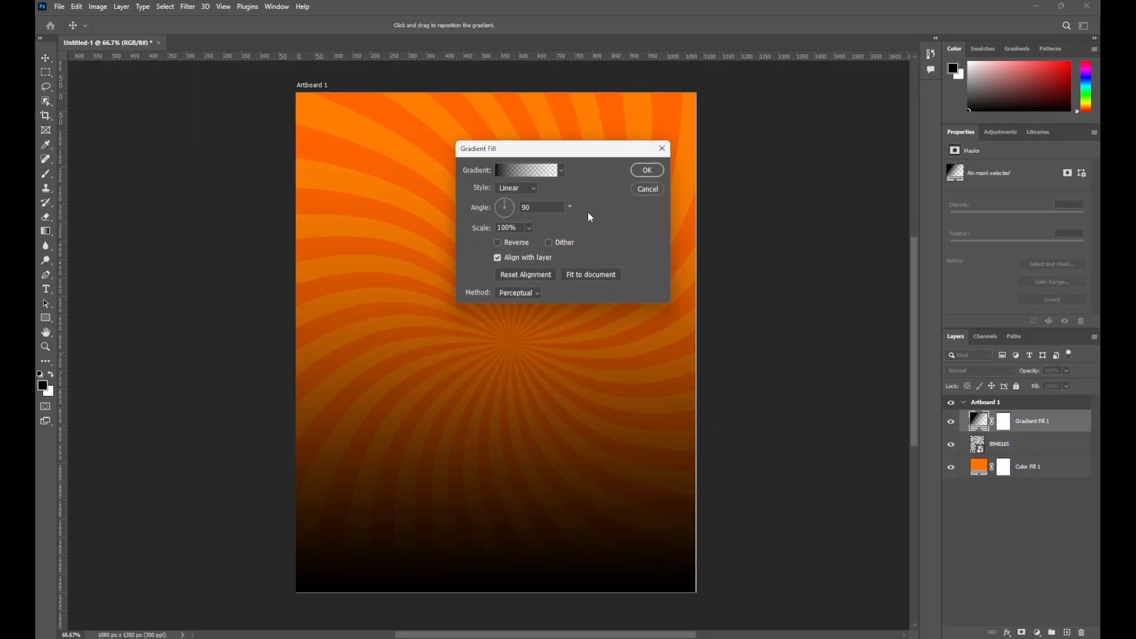
pyautogui.click(513, 187)
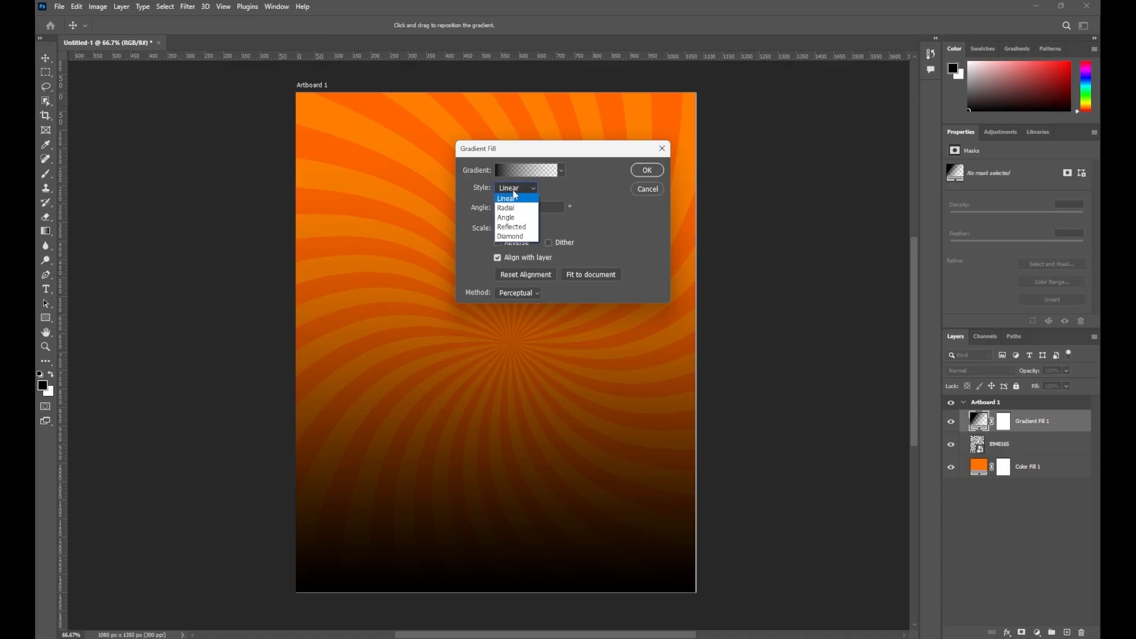
pyautogui.click(516, 198)
pyautogui.click(523, 172)
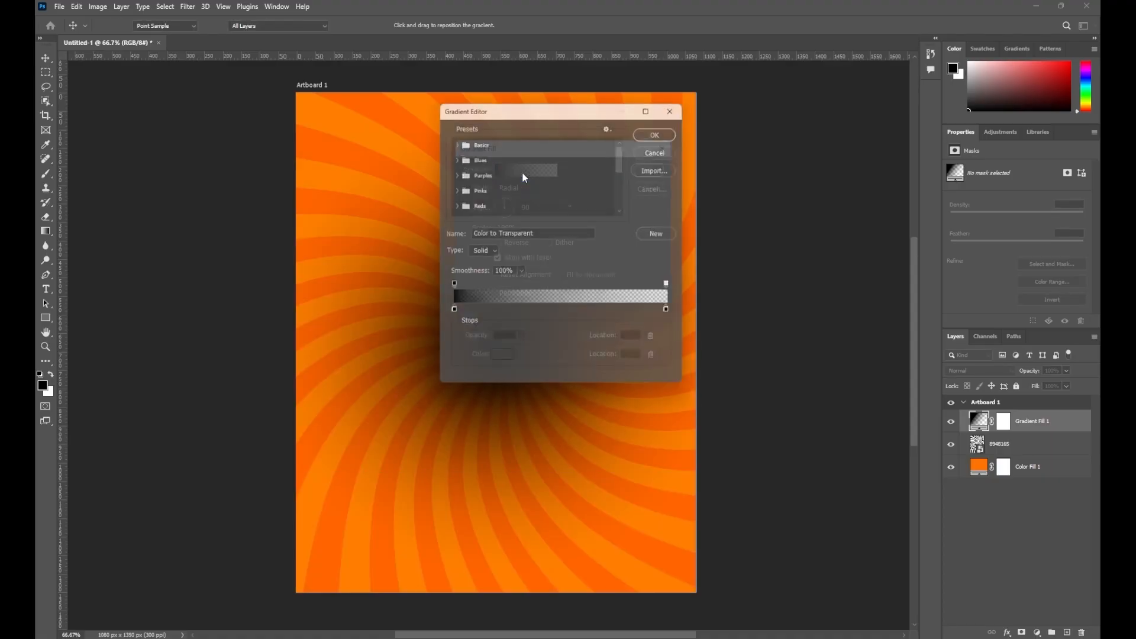
pyautogui.click(450, 315)
pyautogui.doubleClick(451, 314)
pyautogui.moveTo(577, 281); pyautogui.dragTo(577, 274)
pyautogui.moveTo(557, 163); pyautogui.dragTo(587, 150)
pyautogui.press('Return')
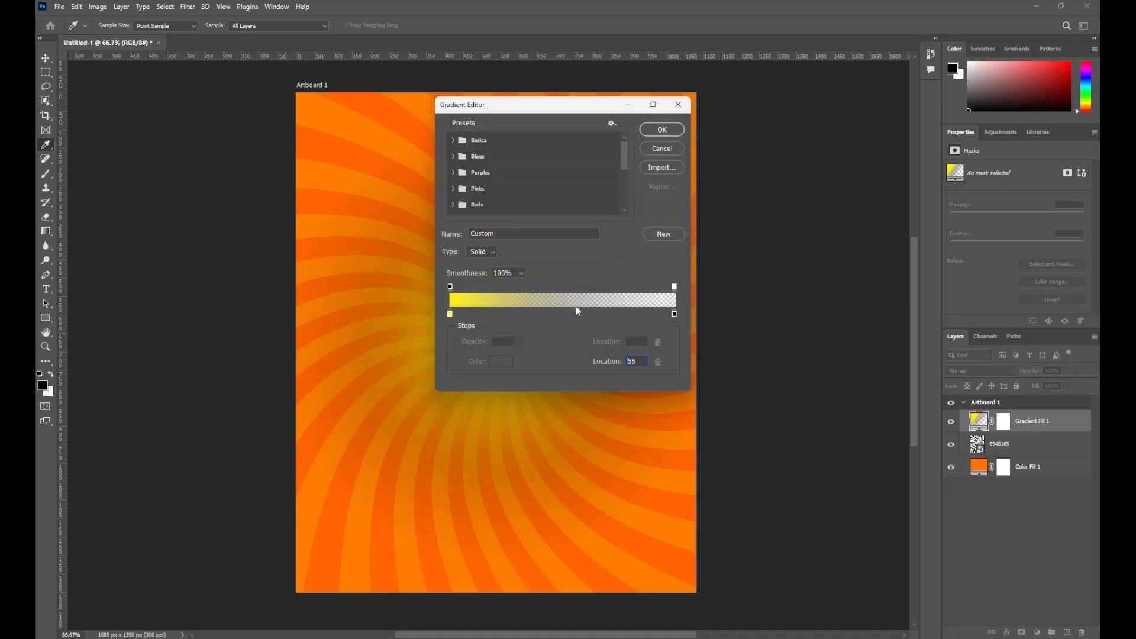
pyautogui.press('Return')
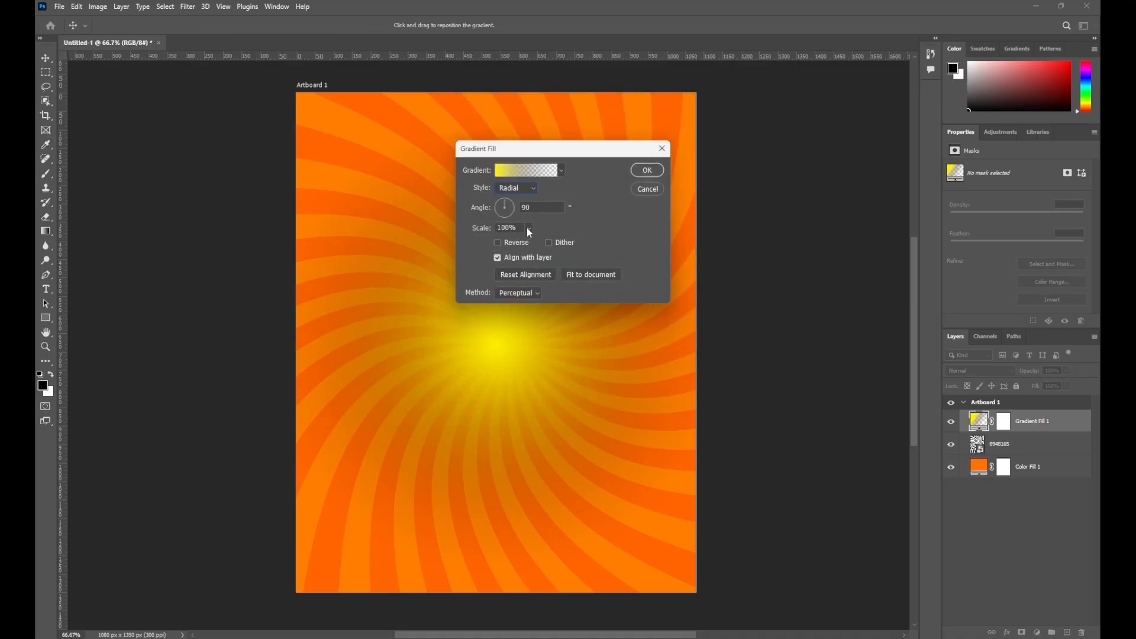
# Scale the radial glow to 223%, apply it, and drag the cheeseburger image in
pyautogui.moveTo(533, 244); pyautogui.dragTo(535, 245)
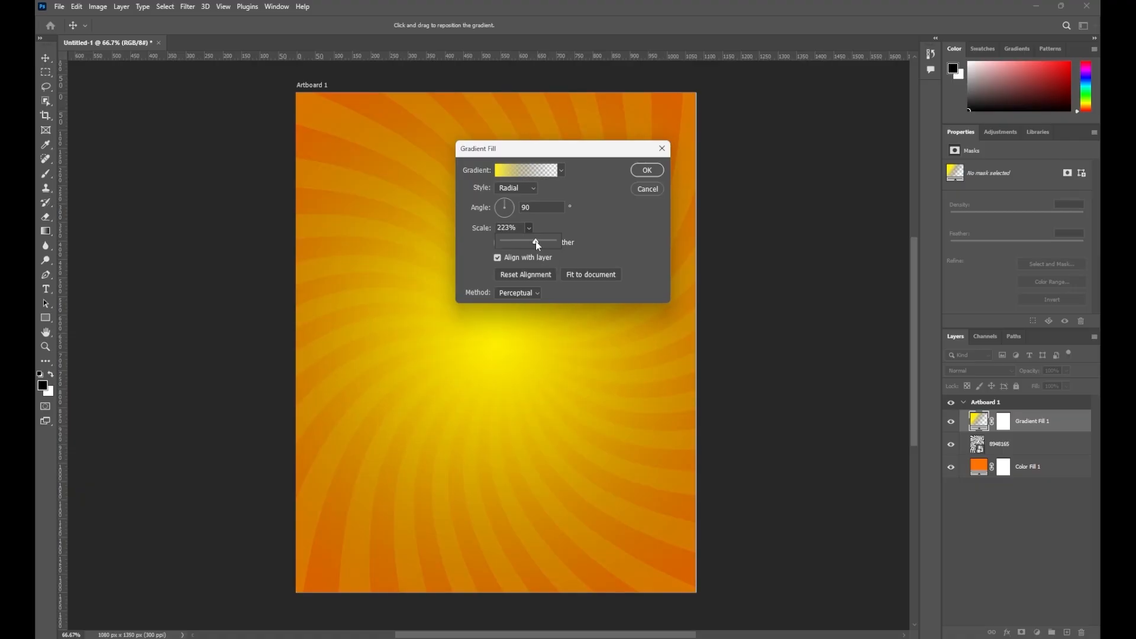
pyautogui.click(647, 172)
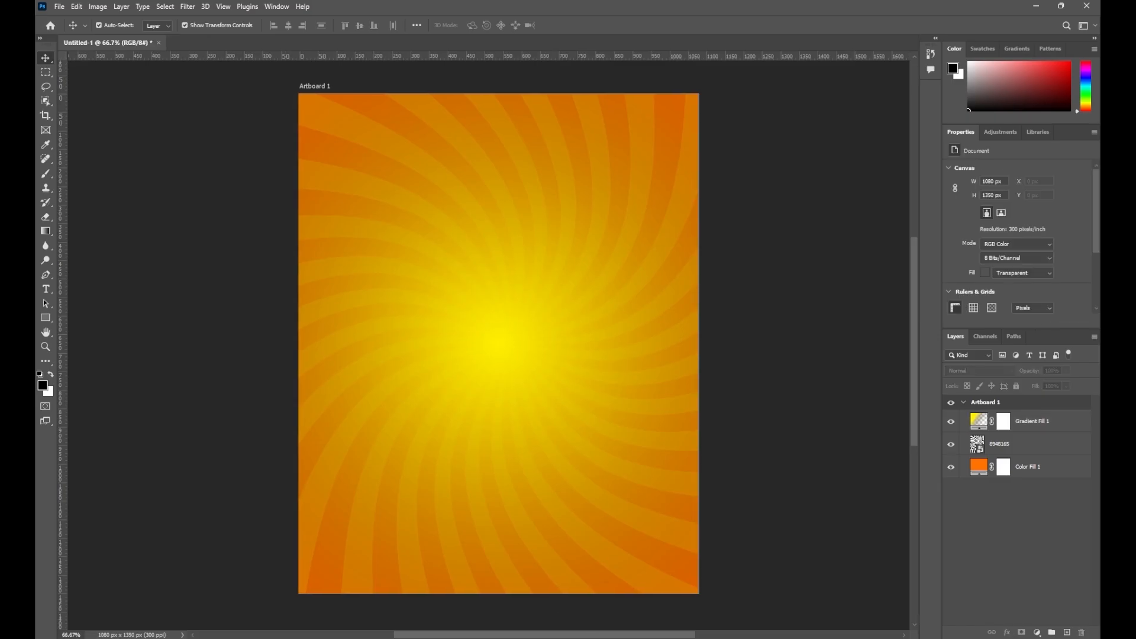
pyautogui.click(605, 638)
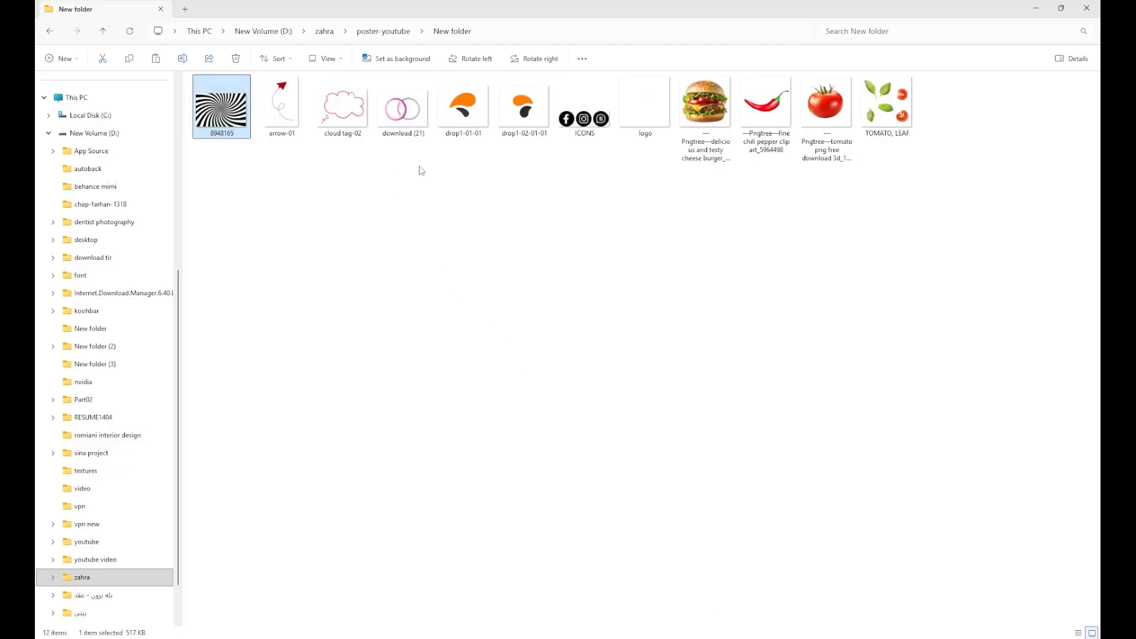
pyautogui.moveTo(705, 104); pyautogui.dragTo(566, 378)
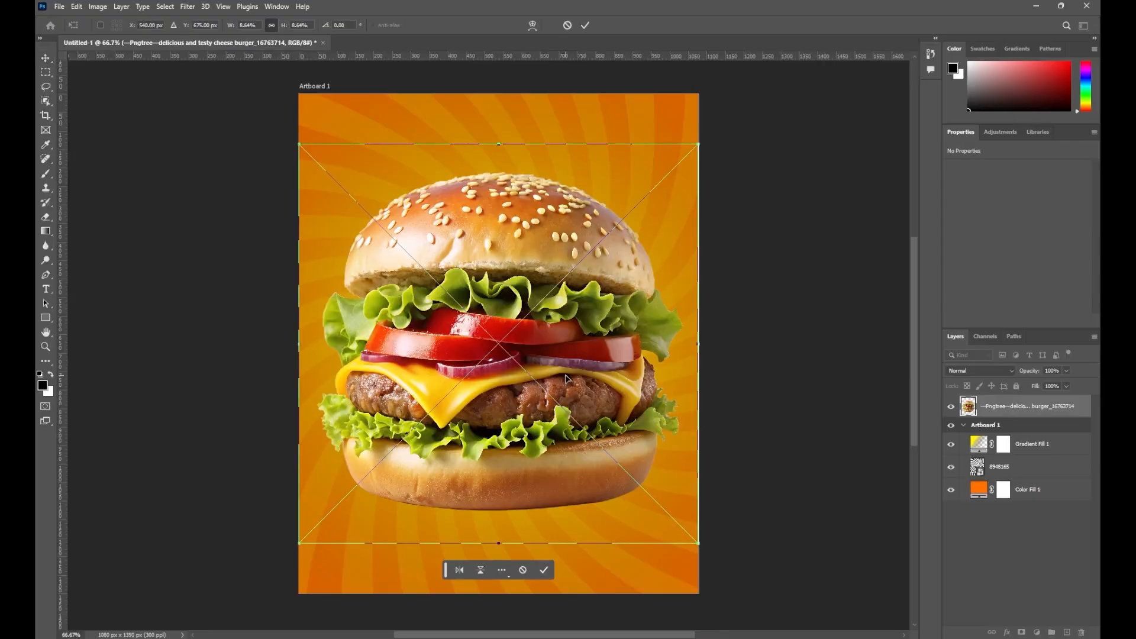
# Shrink the cheeseburger, move it up and right, and tilt it about 10° clockwise
pyautogui.moveTo(687, 143); pyautogui.dragTo(529, 287)
pyautogui.moveTo(454, 406); pyautogui.dragTo(496, 345)
pyautogui.moveTo(585, 238); pyautogui.dragTo(614, 268)
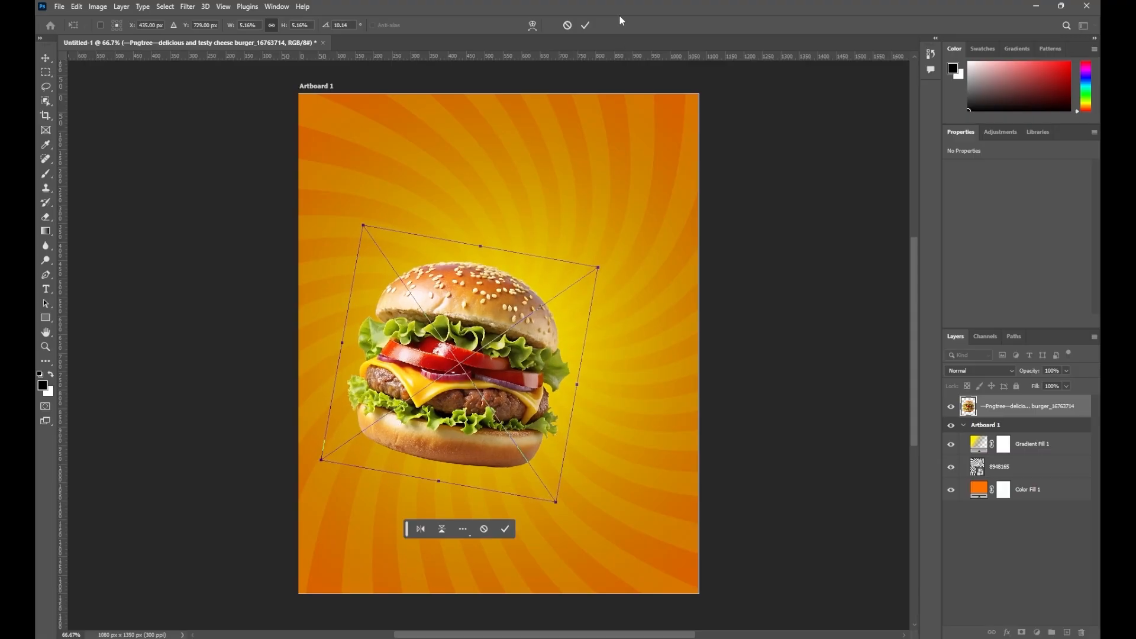
pyautogui.click(585, 26)
# Nudge the burger into the centre and add an empty Layer 1 above Gradient Fill 1
pyautogui.click(780, 290)
pyautogui.moveTo(574, 416); pyautogui.dragTo(549, 415)
pyautogui.moveTo(466, 411); pyautogui.dragTo(469, 409)
pyautogui.click(1023, 445)
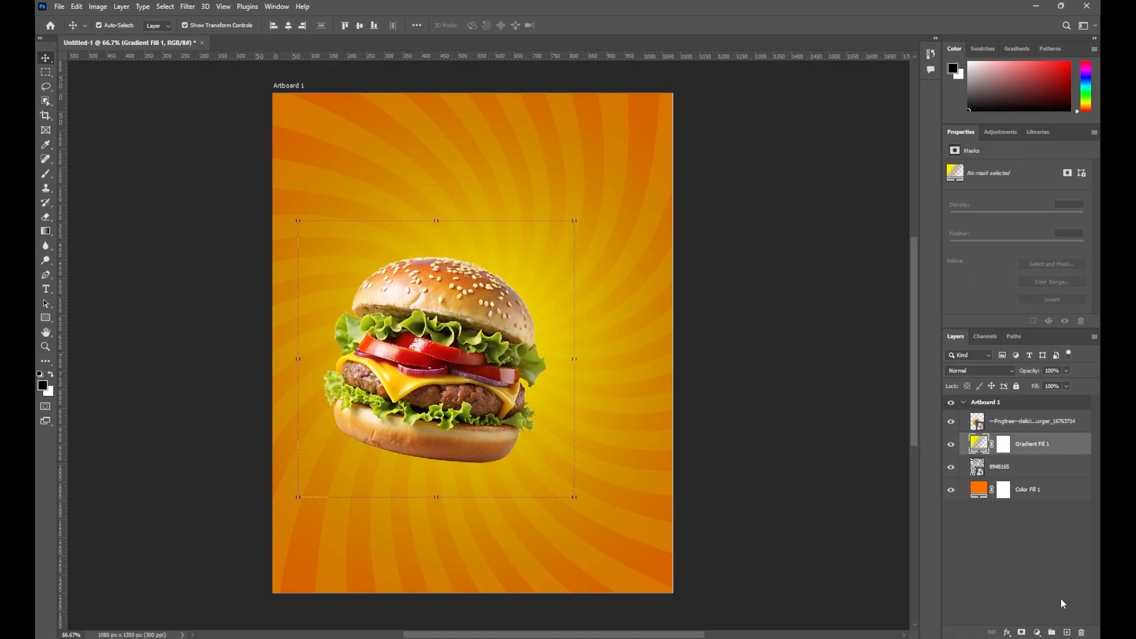
pyautogui.click(1067, 632)
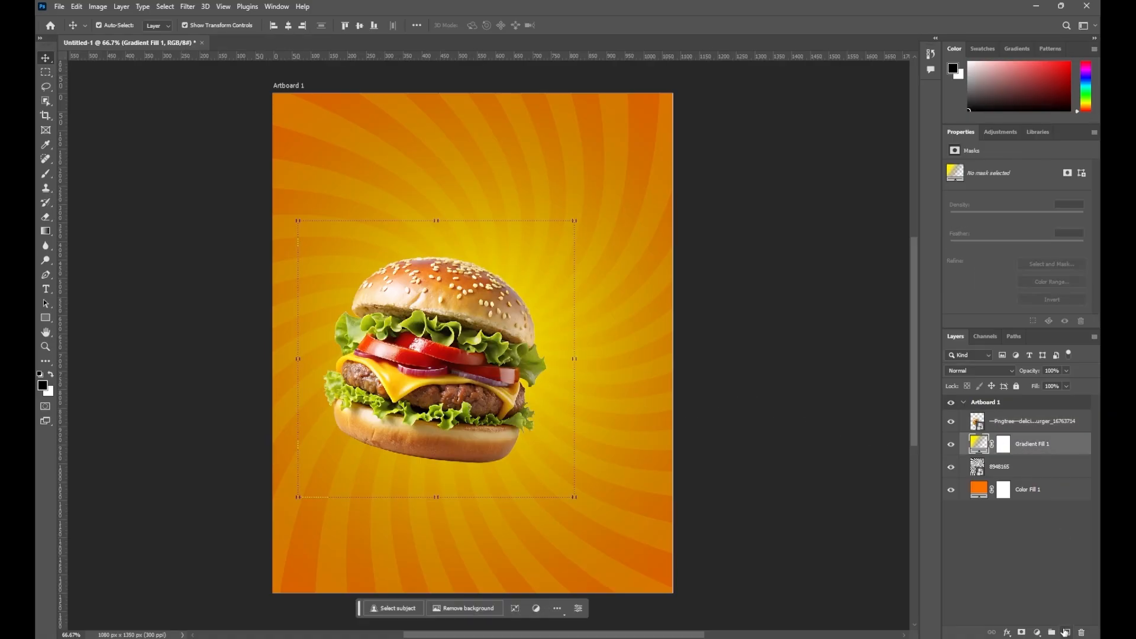
# Paint a soft 400 px, 71% opacity dark shadow on Layer 1 under the burger
pyautogui.click(43, 176)
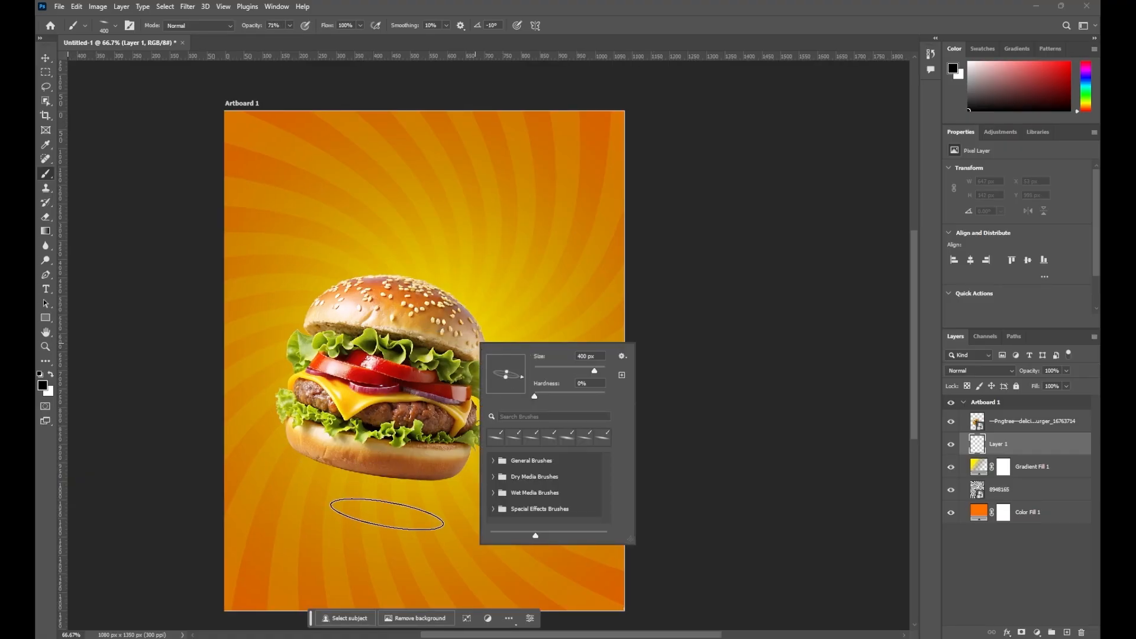
pyautogui.click(387, 515)
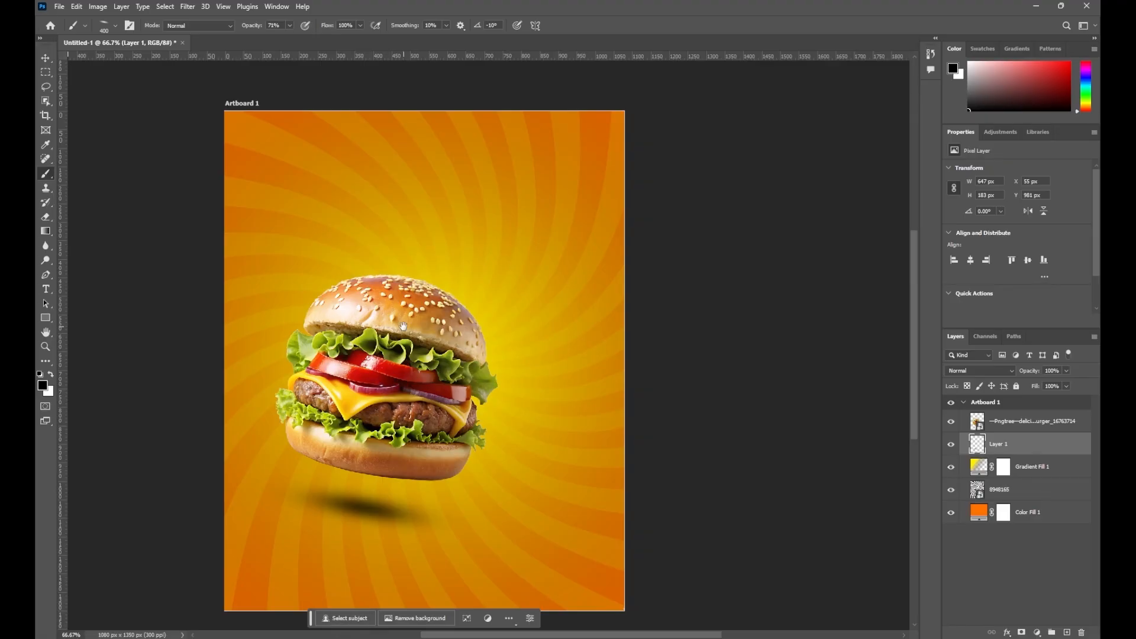
pyautogui.moveTo(403, 327)
pyautogui.mouseDown()
pyautogui.moveTo(376, 329)
pyautogui.moveTo(385, 331)
pyautogui.mouseUp()
pyautogui.click(46, 58)
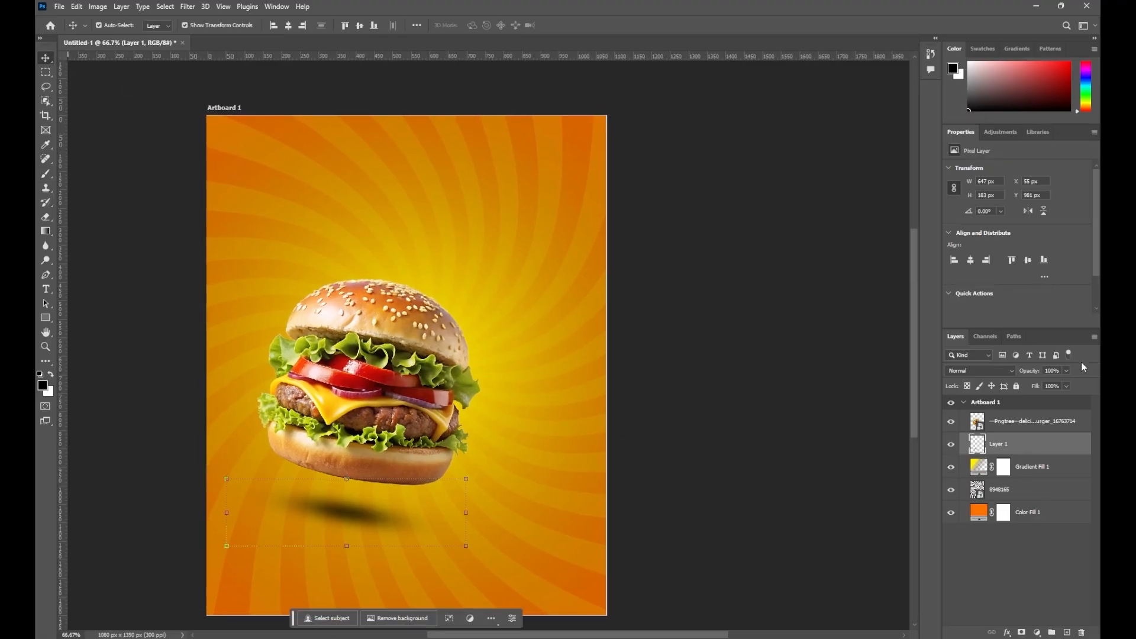
pyautogui.click(1048, 421)
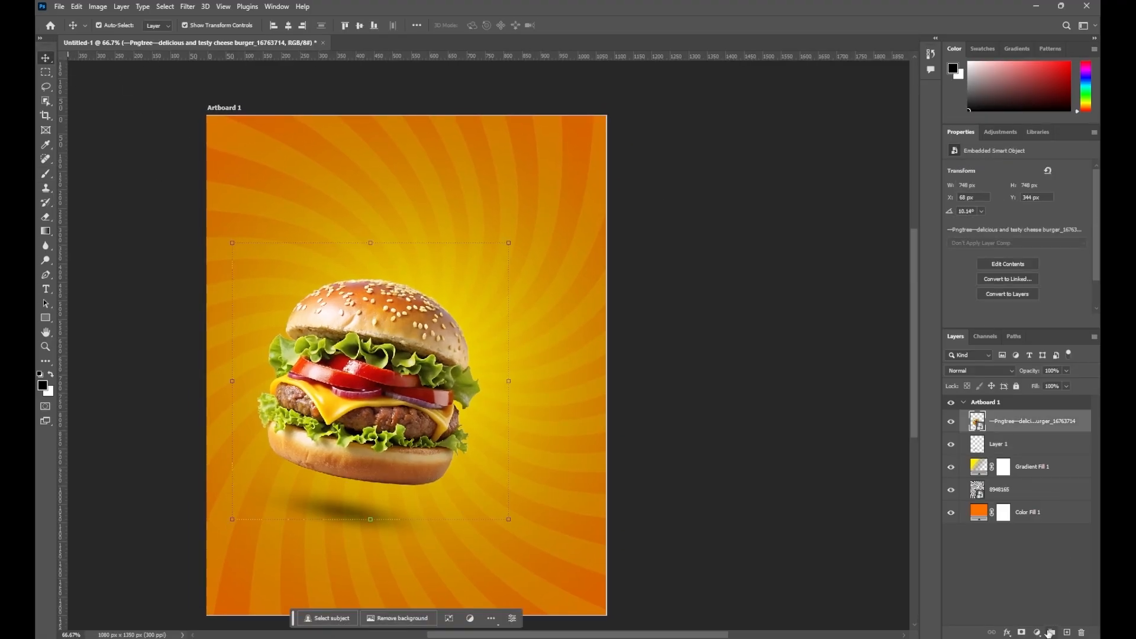
# Add a Levels layer clipped to the burger, raise black input to 47, invert its mask
pyautogui.hotkey('ctrl', '+')
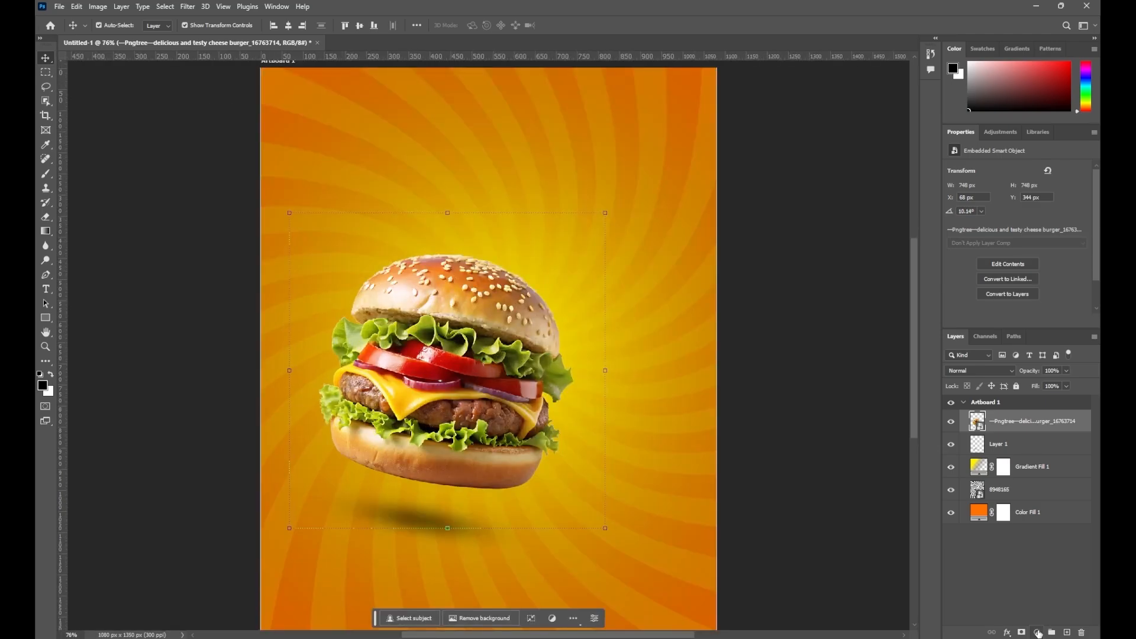
pyautogui.click(1038, 632)
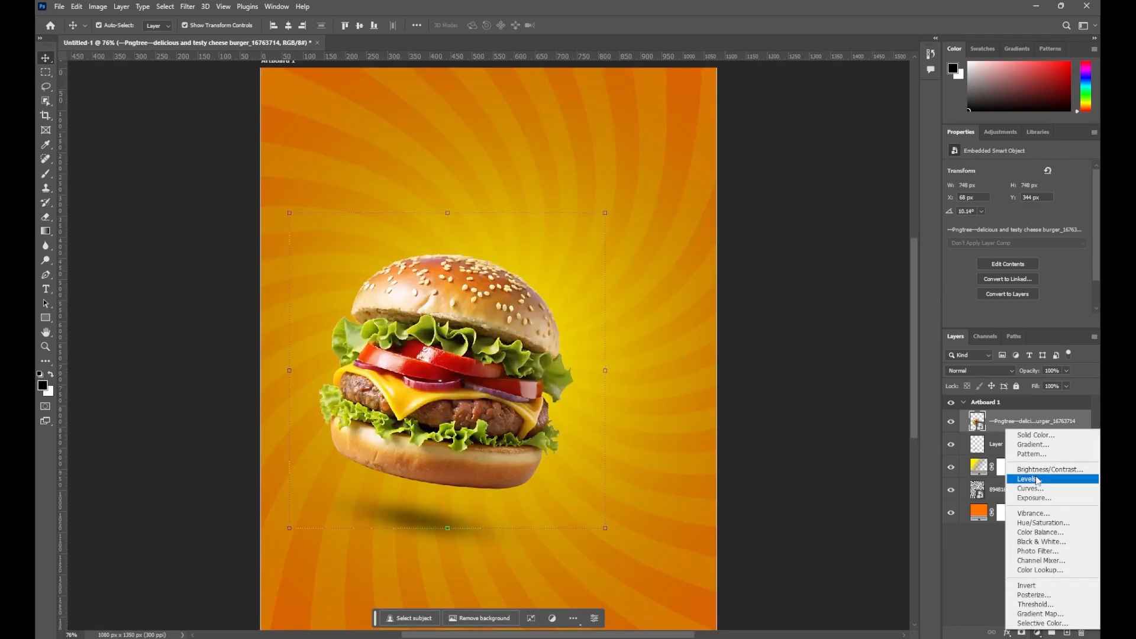
pyautogui.click(1038, 479)
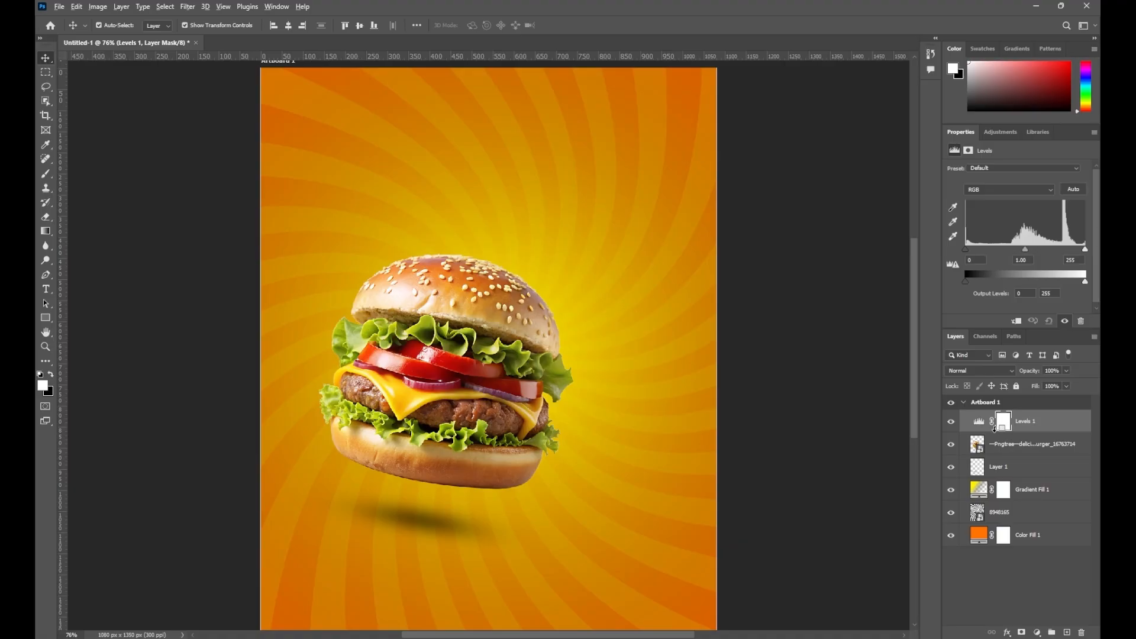
pyautogui.keyDown('alt'); pyautogui.click(995, 429); pyautogui.keyUp('alt')
pyautogui.moveTo(966, 250); pyautogui.dragTo(978, 250)
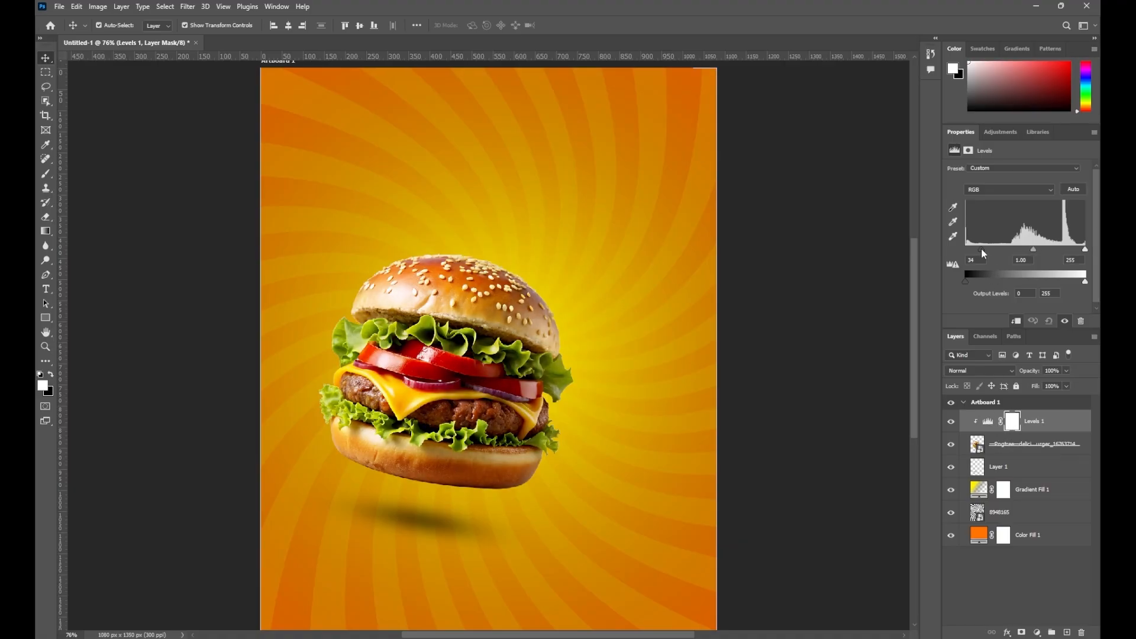
pyautogui.moveTo(1086, 250); pyautogui.dragTo(1096, 250)
pyautogui.moveTo(983, 249); pyautogui.dragTo(989, 250)
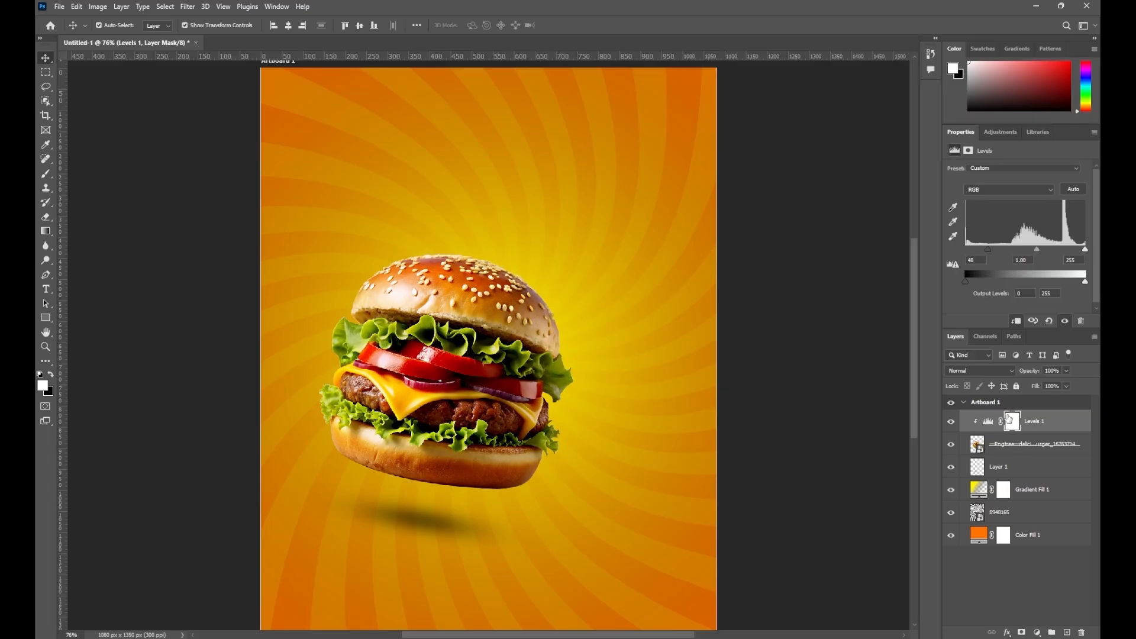
pyautogui.click(1010, 418)
pyautogui.click(1044, 301)
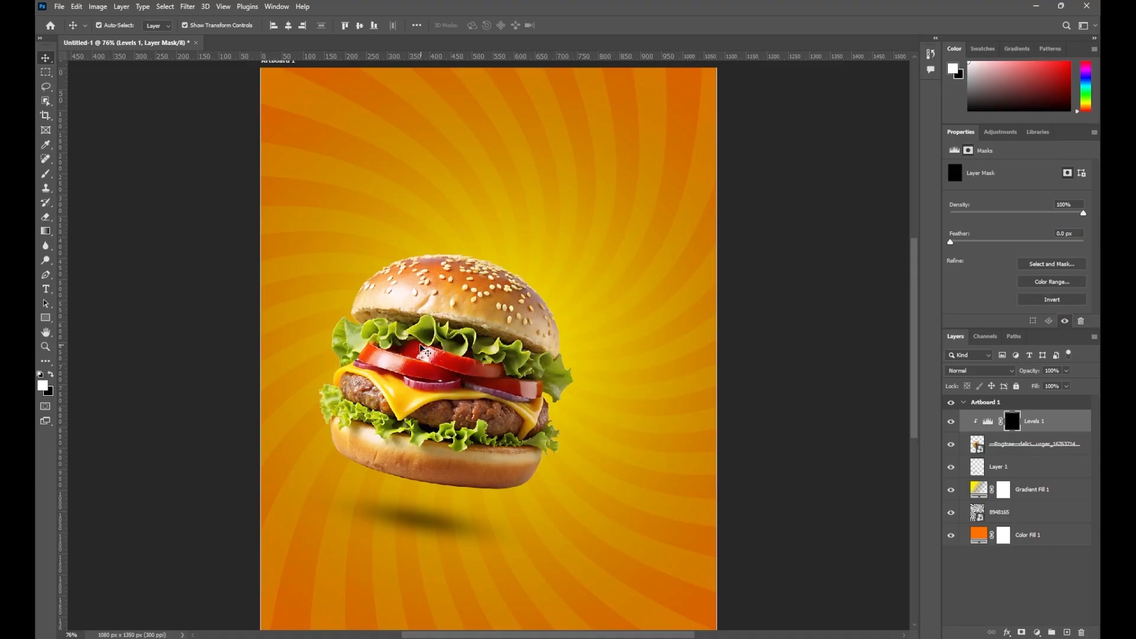
# Set up a Soft Round brush at 100 px and 40% opacity
pyautogui.click(46, 177)
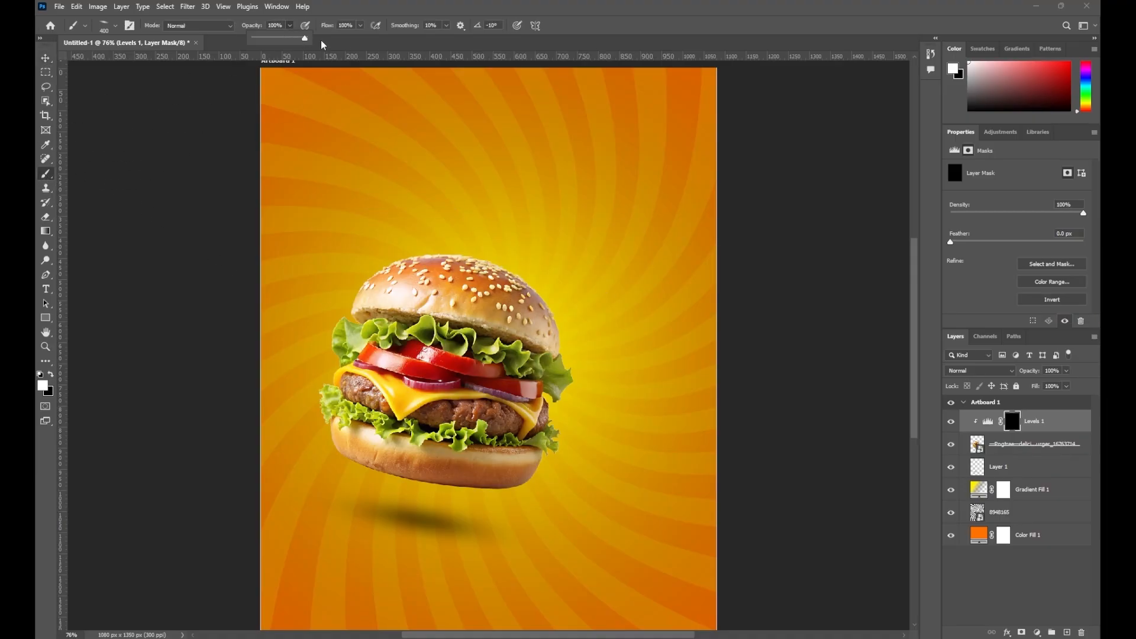
pyautogui.rightClick(486, 235)
pyautogui.click(499, 348)
pyautogui.click(523, 362)
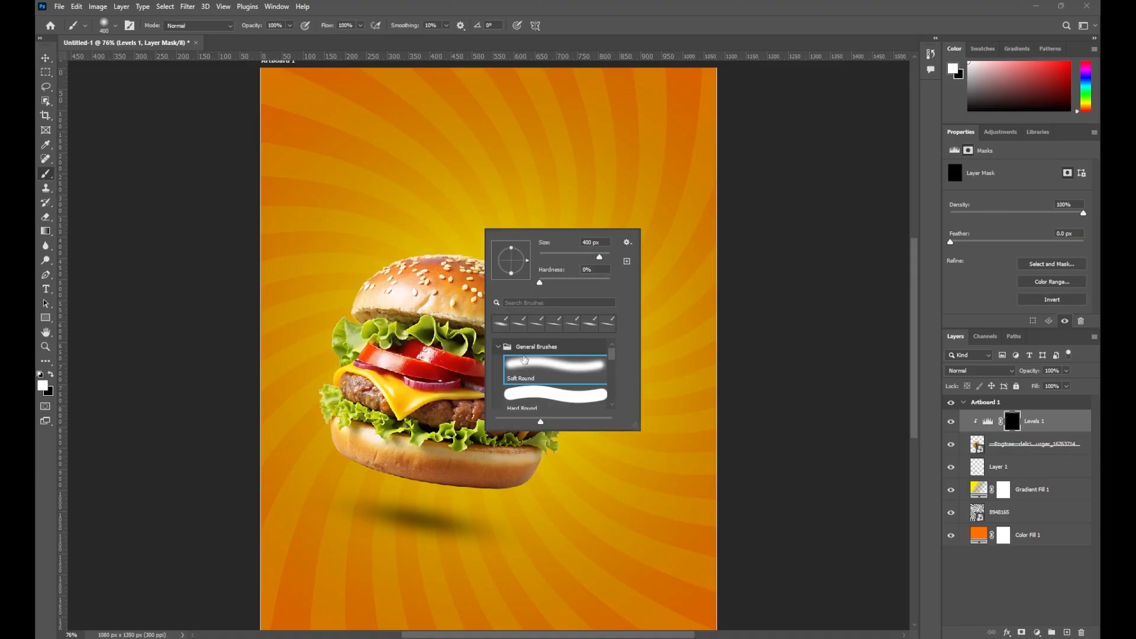
pyautogui.click(430, 385)
pyautogui.hotkey('ctrl', 'z')
pyautogui.press('[')
pyautogui.press('[')
pyautogui.press('[')
pyautogui.press('[')
pyautogui.press('[')
pyautogui.press('[')
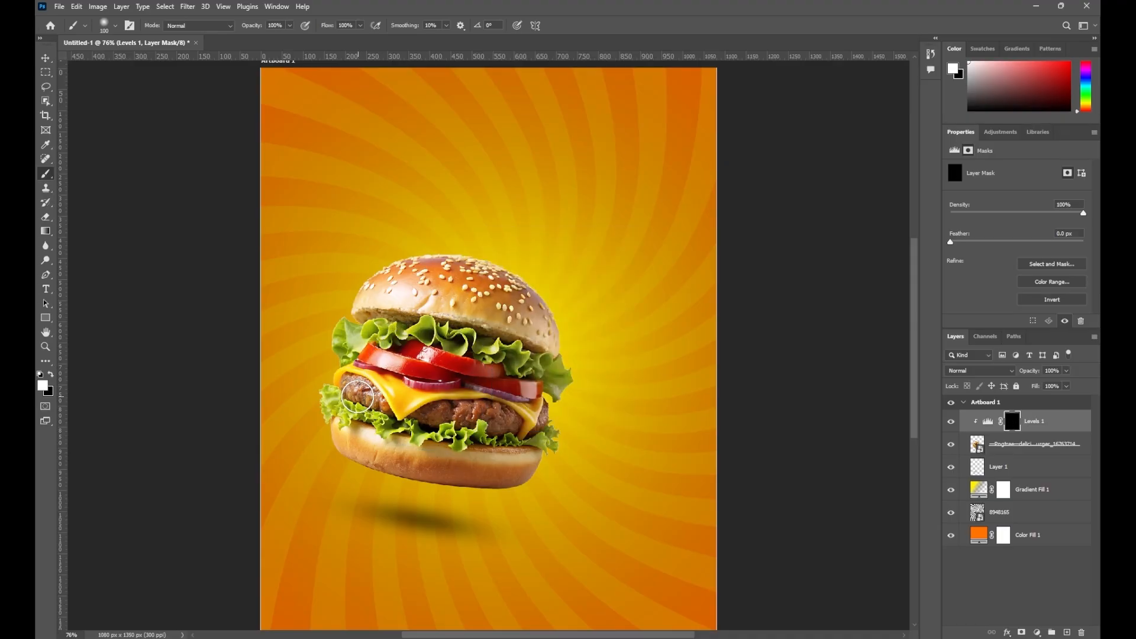
pyautogui.click(290, 26)
pyautogui.click(261, 39)
# Paint the Levels mask over the burger's lower left, then compare with the effect hidden
pyautogui.moveTo(358, 403)
pyautogui.mouseDown()
pyautogui.moveTo(348, 389)
pyautogui.moveTo(393, 297)
pyautogui.moveTo(496, 290)
pyautogui.moveTo(485, 330)
pyautogui.mouseUp()
pyautogui.press(']')
pyautogui.press(']')
pyautogui.press(']')
pyautogui.press(']')
pyautogui.press(']')
pyautogui.press(']')
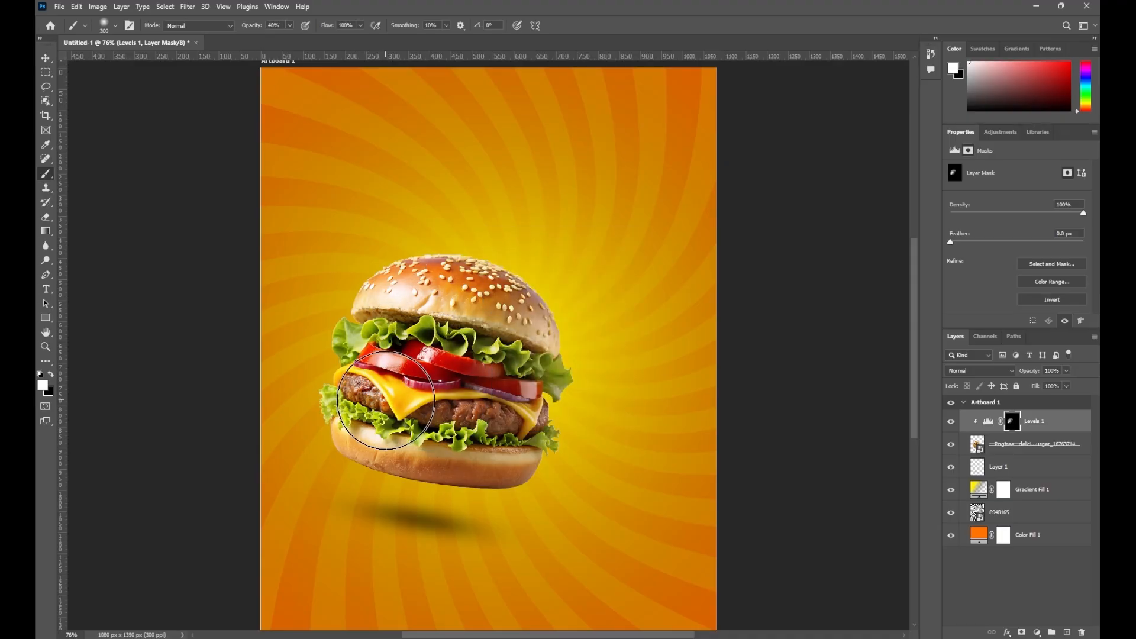
pyautogui.press('[')
pyautogui.press('[')
pyautogui.press('[')
pyautogui.press('[')
pyautogui.moveTo(353, 443)
pyautogui.mouseDown()
pyautogui.moveTo(418, 457)
pyautogui.moveTo(444, 426)
pyautogui.mouseUp()
pyautogui.press('[')
pyautogui.press('[')
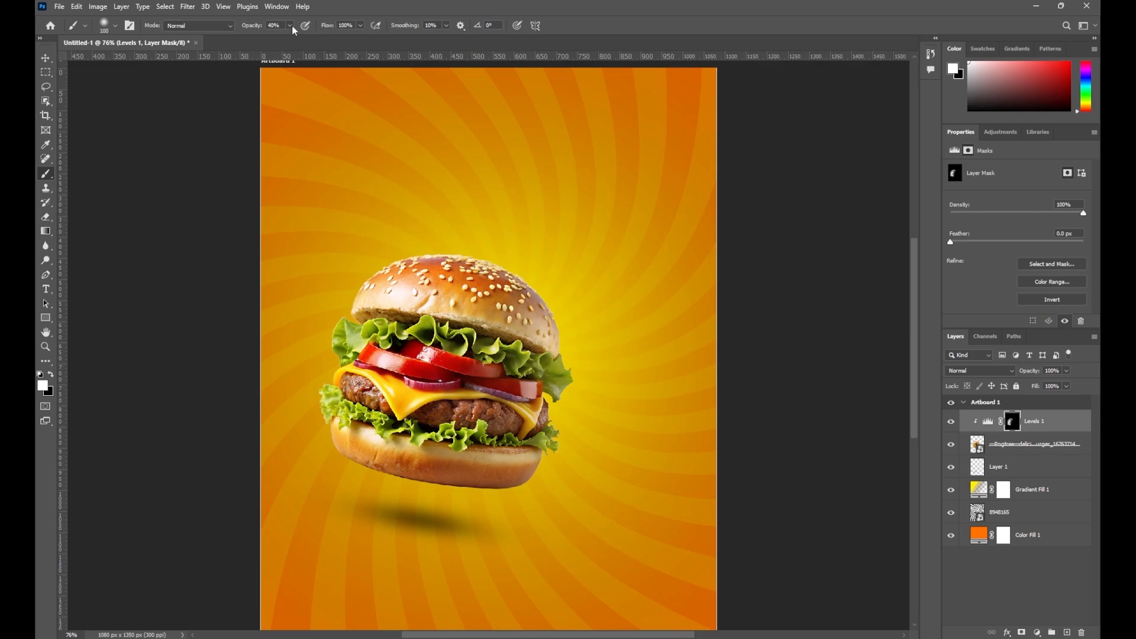
pyautogui.click(289, 25)
pyautogui.click(272, 39)
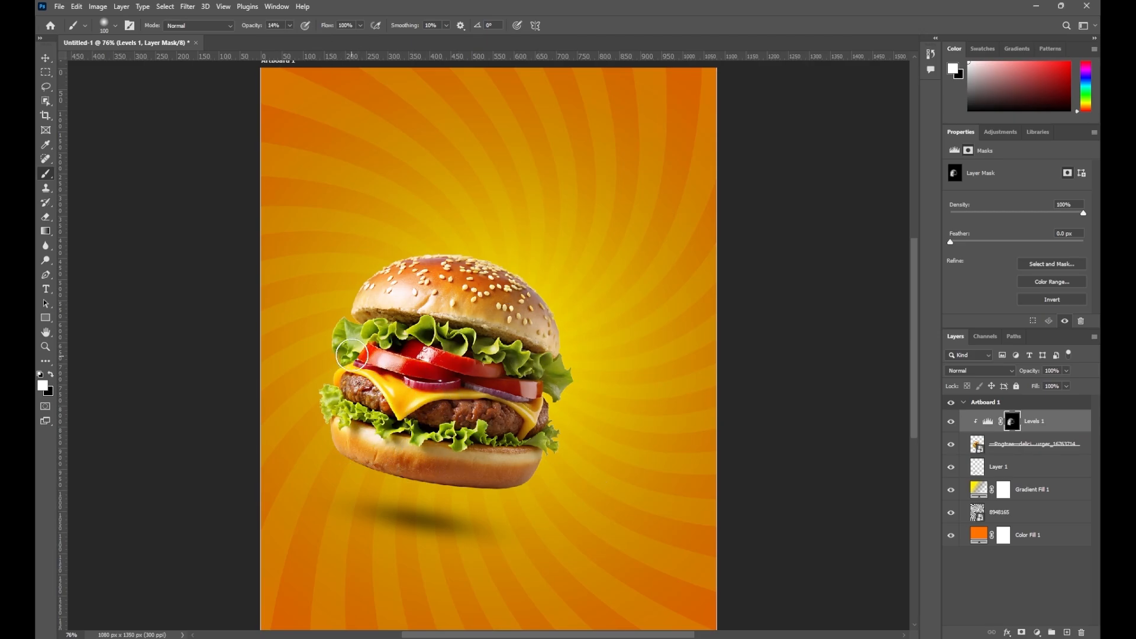
pyautogui.click(954, 422)
pyautogui.click(953, 421)
# Add a Curves layer with a raised curve, clip it to the burger, and invert its mask
pyautogui.click(1037, 633)
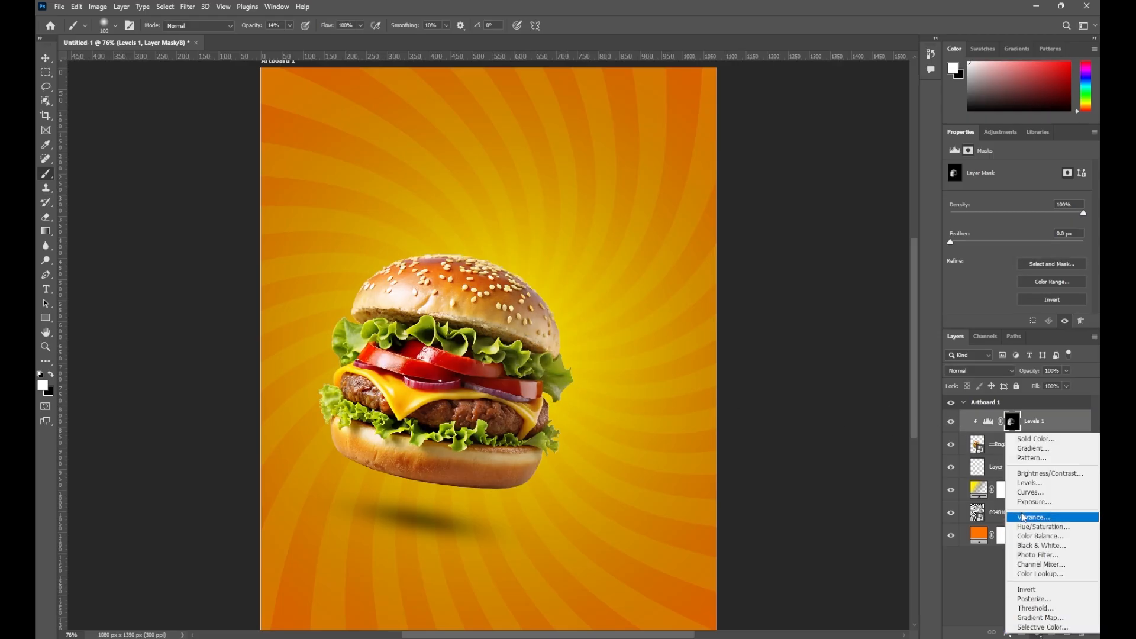
pyautogui.click(1016, 475)
pyautogui.moveTo(1052, 222); pyautogui.dragTo(1047, 214)
pyautogui.keyDown('alt'); pyautogui.click(992, 433); pyautogui.keyUp('alt')
pyautogui.hotkey('ctrl', 'i')
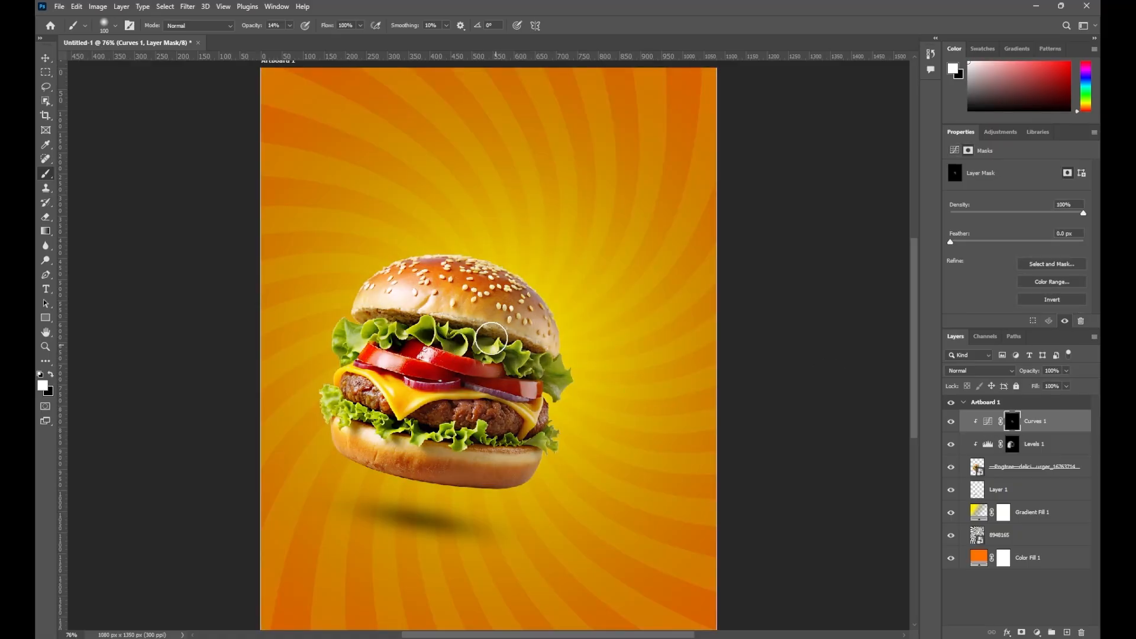
# Paint the Curves mask on the burger's right side at 41% opacity, then add Levels 2
pyautogui.press(']')
pyautogui.press(']')
pyautogui.press(']')
pyautogui.press(']')
pyautogui.press(']')
pyautogui.press('4')
pyautogui.press('1')
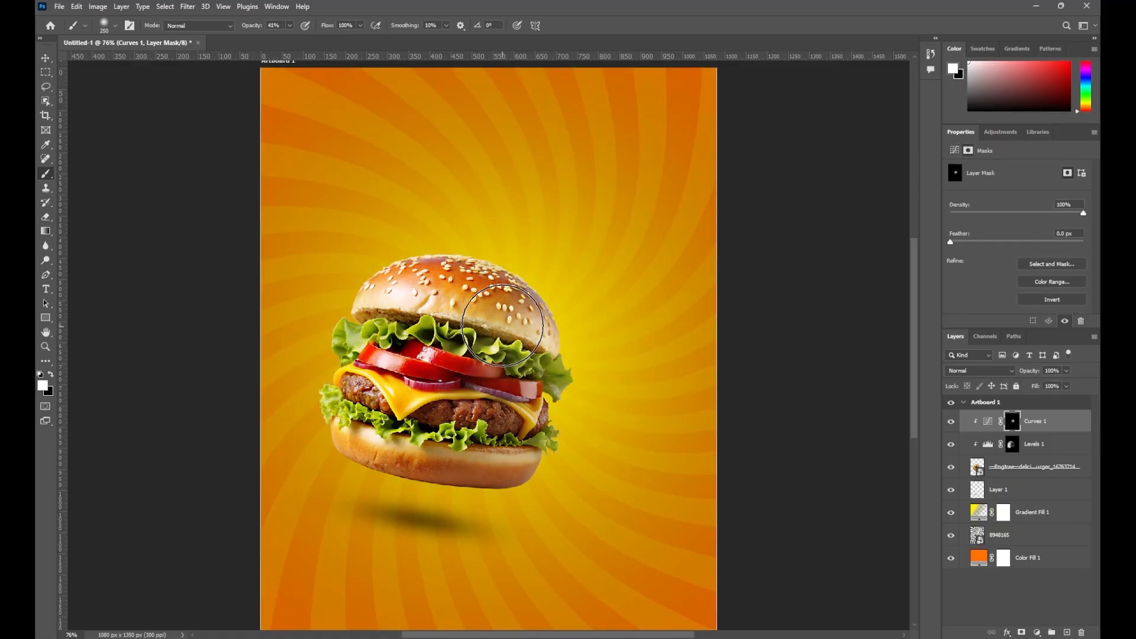
pyautogui.moveTo(503, 326)
pyautogui.mouseDown()
pyautogui.moveTo(532, 362)
pyautogui.moveTo(477, 345)
pyautogui.mouseUp()
pyautogui.press('[')
pyautogui.press('[')
pyautogui.press('[')
pyautogui.moveTo(492, 385)
pyautogui.mouseDown()
pyautogui.moveTo(538, 371)
pyautogui.moveTo(418, 363)
pyautogui.moveTo(456, 408)
pyautogui.moveTo(414, 407)
pyautogui.moveTo(514, 459)
pyautogui.moveTo(538, 447)
pyautogui.moveTo(440, 436)
pyautogui.moveTo(540, 374)
pyautogui.moveTo(489, 467)
pyautogui.moveTo(455, 472)
pyautogui.moveTo(550, 397)
pyautogui.moveTo(504, 511)
pyautogui.mouseUp()
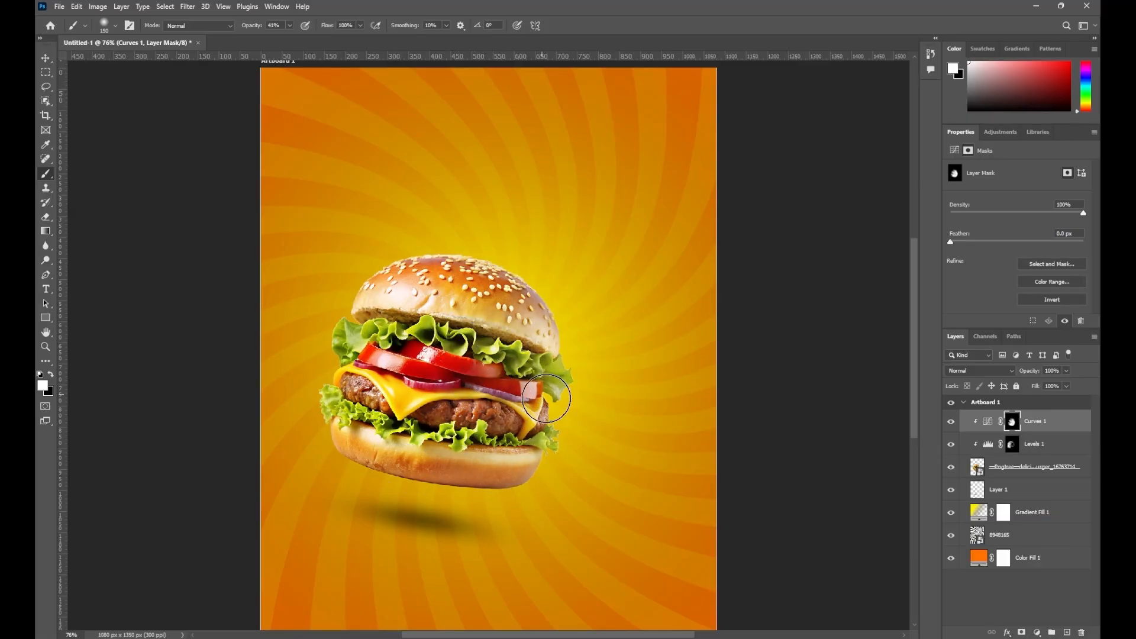
pyautogui.click(1037, 633)
pyautogui.click(1034, 482)
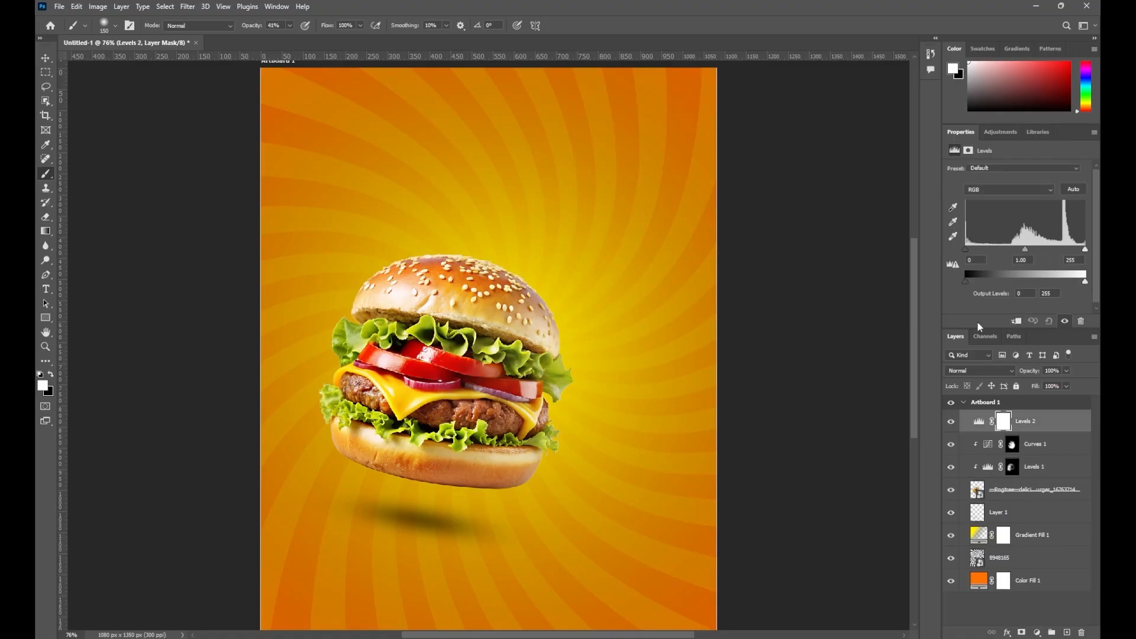
# Set Levels 2 input levels to 22 and 241 and size the brush to 50 px
pyautogui.moveTo(1086, 249); pyautogui.dragTo(1078, 250)
pyautogui.moveTo(966, 249); pyautogui.dragTo(976, 265)
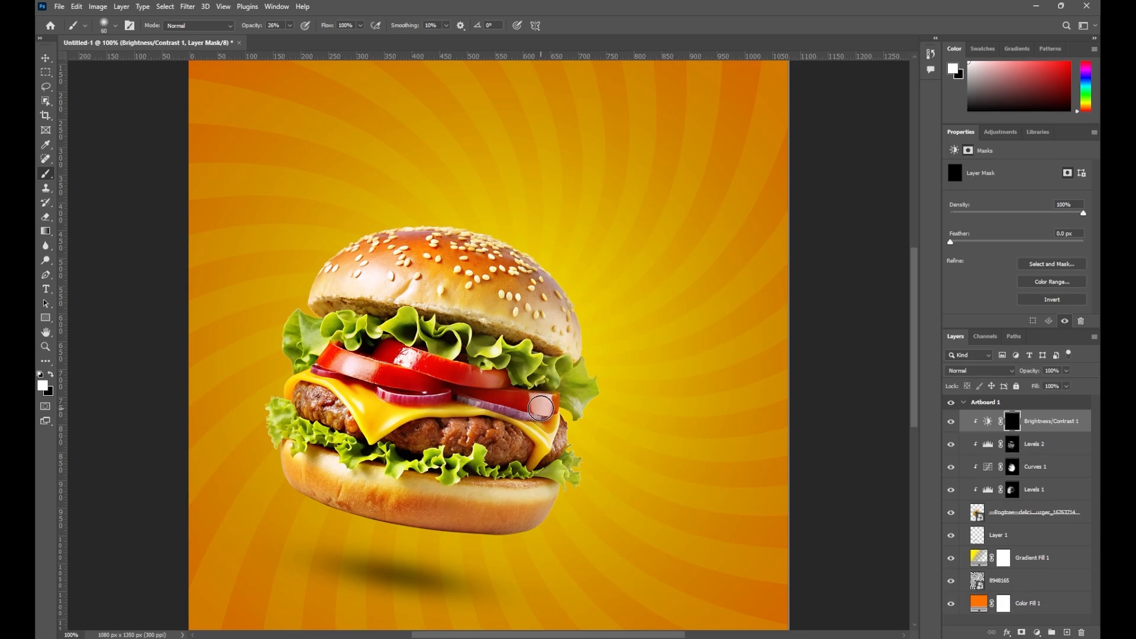
pyautogui.press('[')
pyautogui.press('[')
pyautogui.press('[')
pyautogui.click(289, 26)
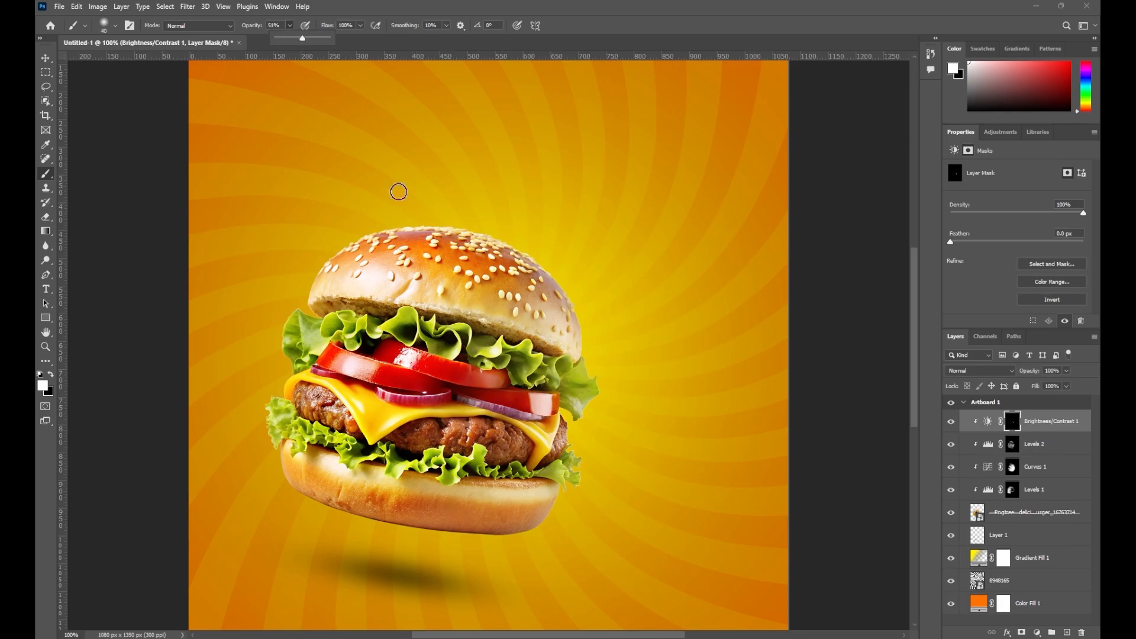
pyautogui.press(']')
# Paint the mask over the tomato, cheese, patty and lettuce, then compare before and after
pyautogui.moveTo(543, 418); pyautogui.dragTo(531, 461)
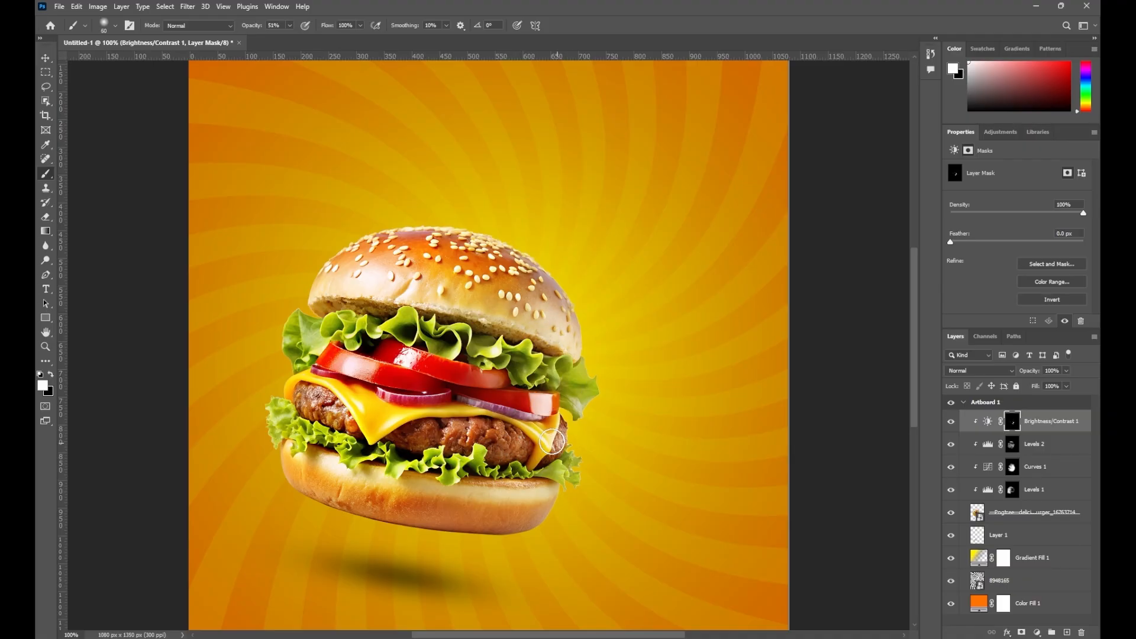
pyautogui.moveTo(405, 418)
pyautogui.mouseDown()
pyautogui.moveTo(467, 487)
pyautogui.moveTo(560, 488)
pyautogui.moveTo(384, 484)
pyautogui.moveTo(292, 424)
pyautogui.moveTo(305, 343)
pyautogui.moveTo(347, 328)
pyautogui.moveTo(563, 378)
pyautogui.moveTo(362, 374)
pyautogui.moveTo(523, 411)
pyautogui.mouseUp()
pyautogui.click(951, 422)
pyautogui.click(951, 422)
pyautogui.hotkey('ctrl', '-')
# Group the burger layers from Layer 1 to Brightness/Contrast 1 into Group 1
pyautogui.hotkey('ctrl', '+')
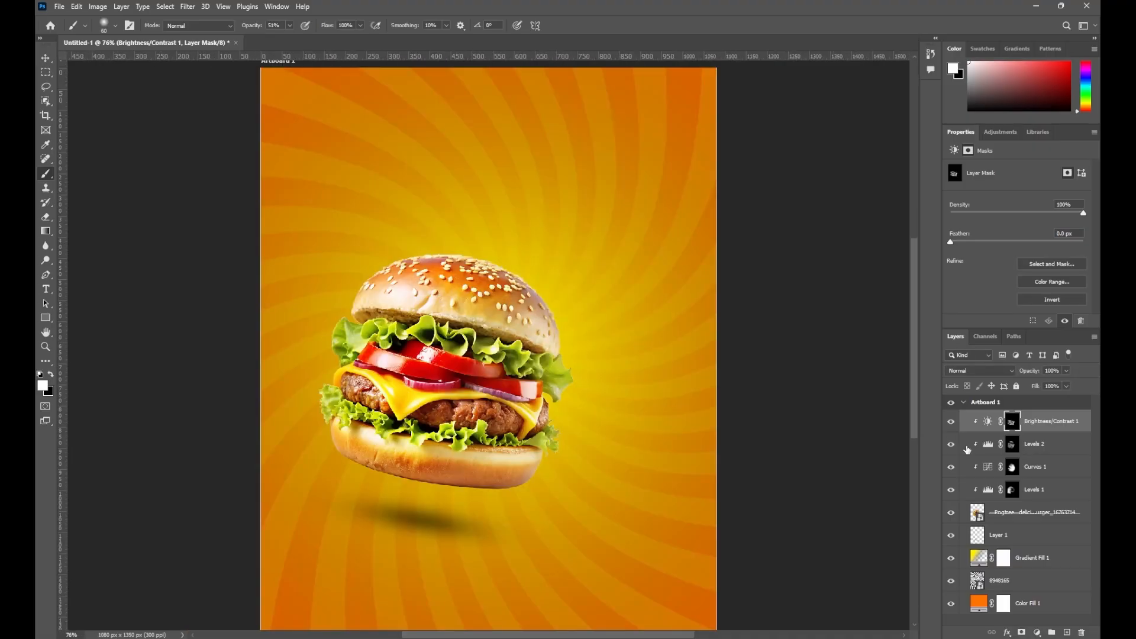
pyautogui.click(951, 422)
pyautogui.click(951, 422)
pyautogui.keyDown('shift'); pyautogui.click(1038, 516); pyautogui.keyUp('shift')
pyautogui.keyDown('shift'); pyautogui.click(1037, 535); pyautogui.keyUp('shift')
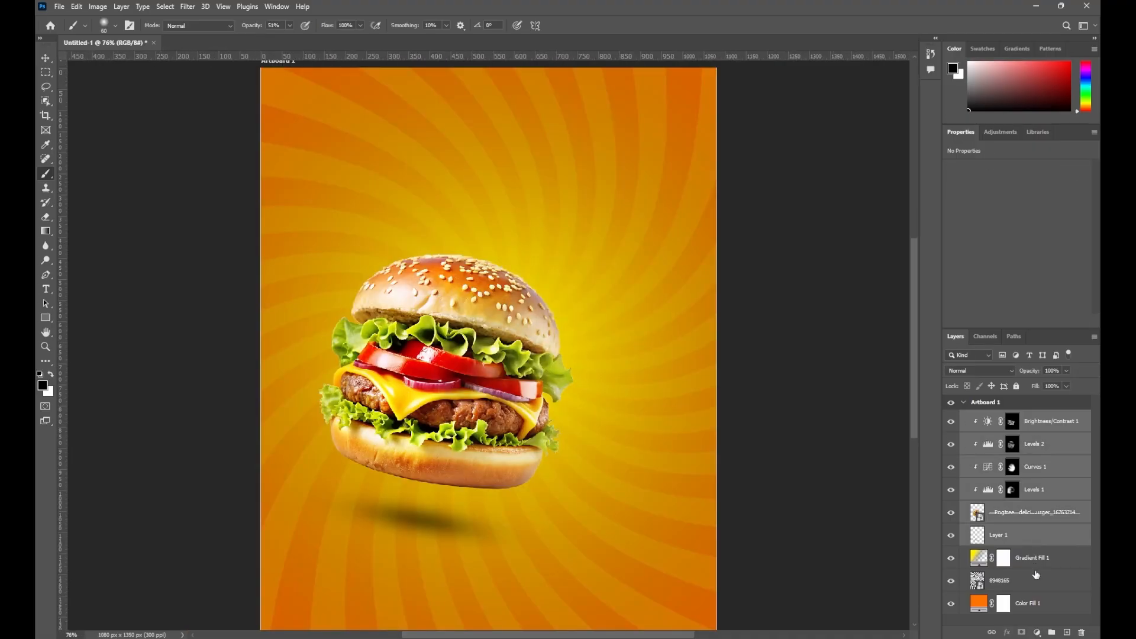
pyautogui.click(1053, 632)
pyautogui.click(951, 417)
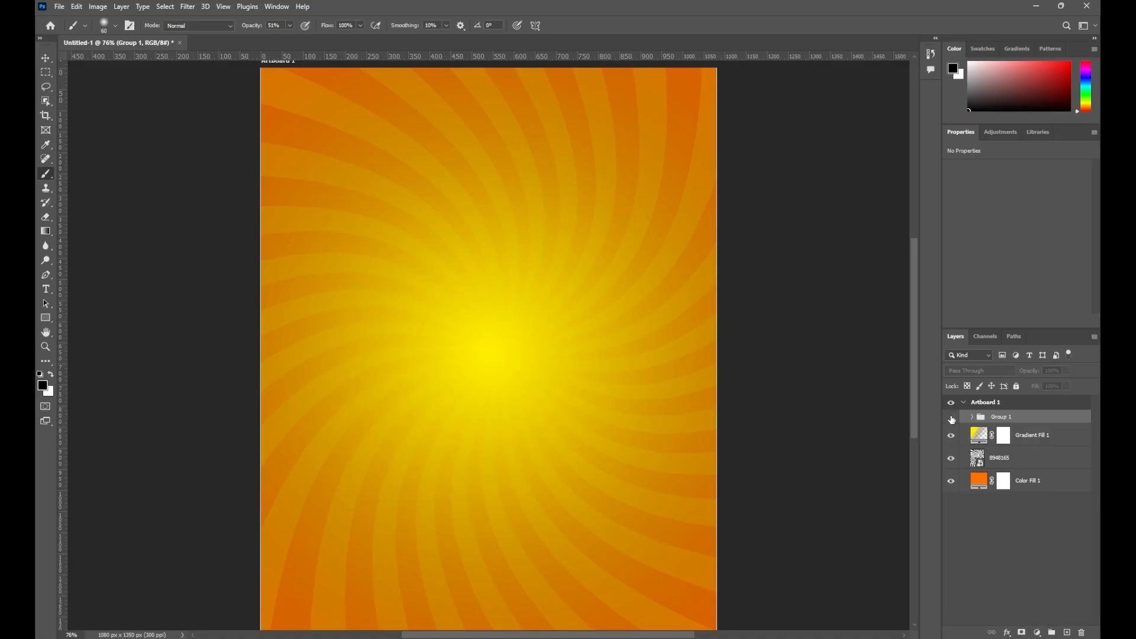
pyautogui.click(952, 418)
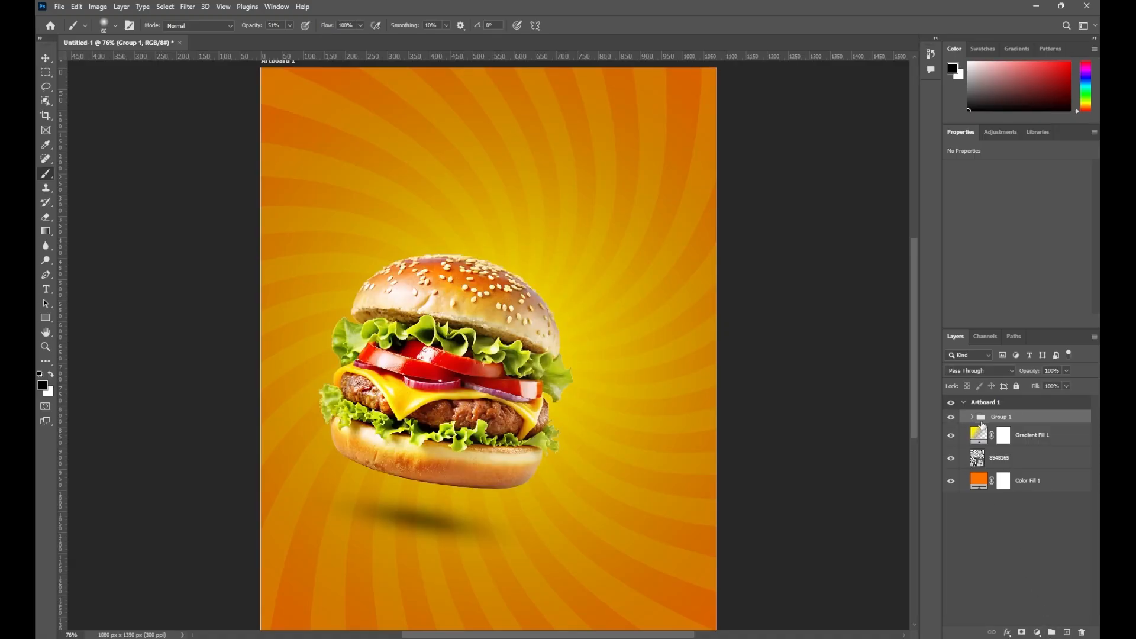
# Save the document as Burger Poster.psd on the Desktop
pyautogui.click(60, 6)
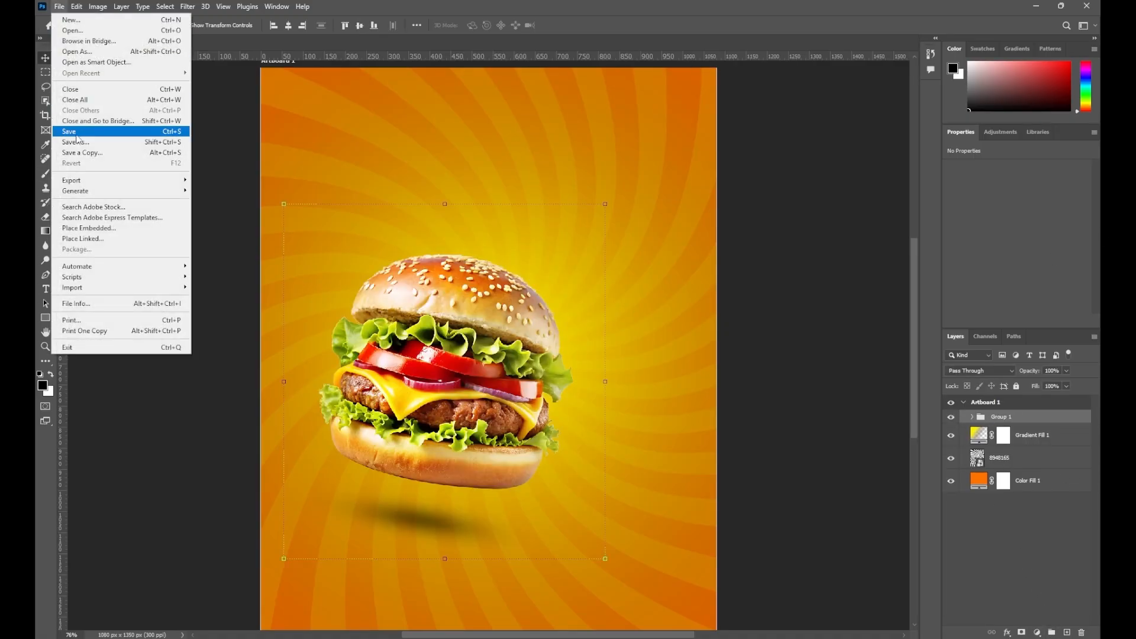
pyautogui.click(71, 127)
pyautogui.click(82, 198)
pyautogui.write('Burger Poster')
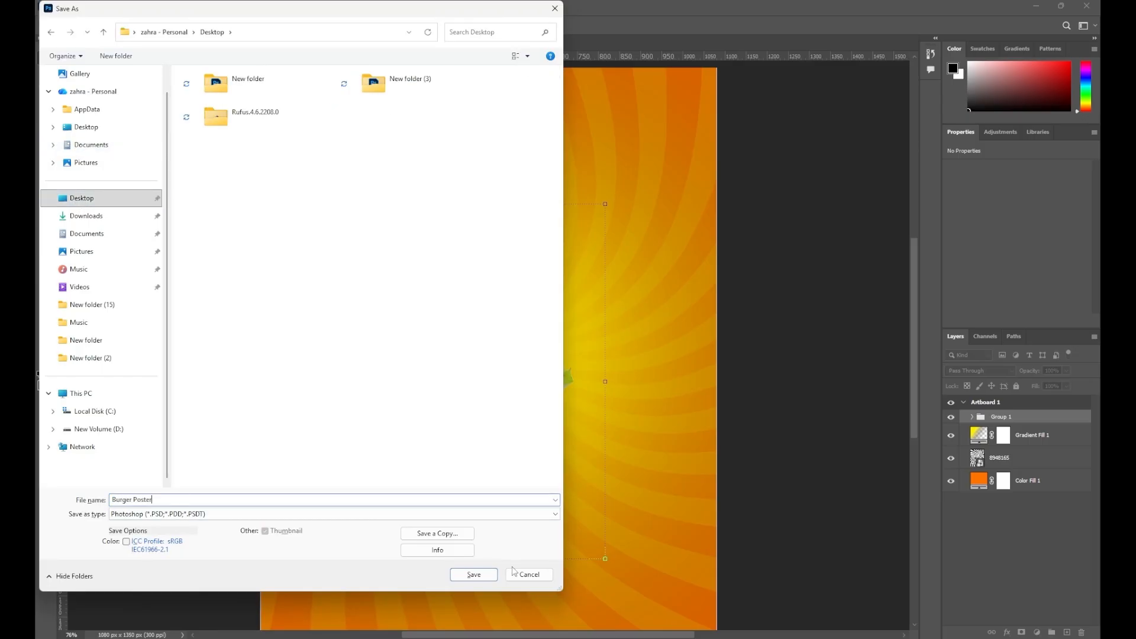
pyautogui.click(476, 575)
pyautogui.click(691, 186)
pyautogui.click(810, 438)
# Duplicate Group 1, then move the copy right, shrink it and rotate it slightly
pyautogui.click(1035, 419)
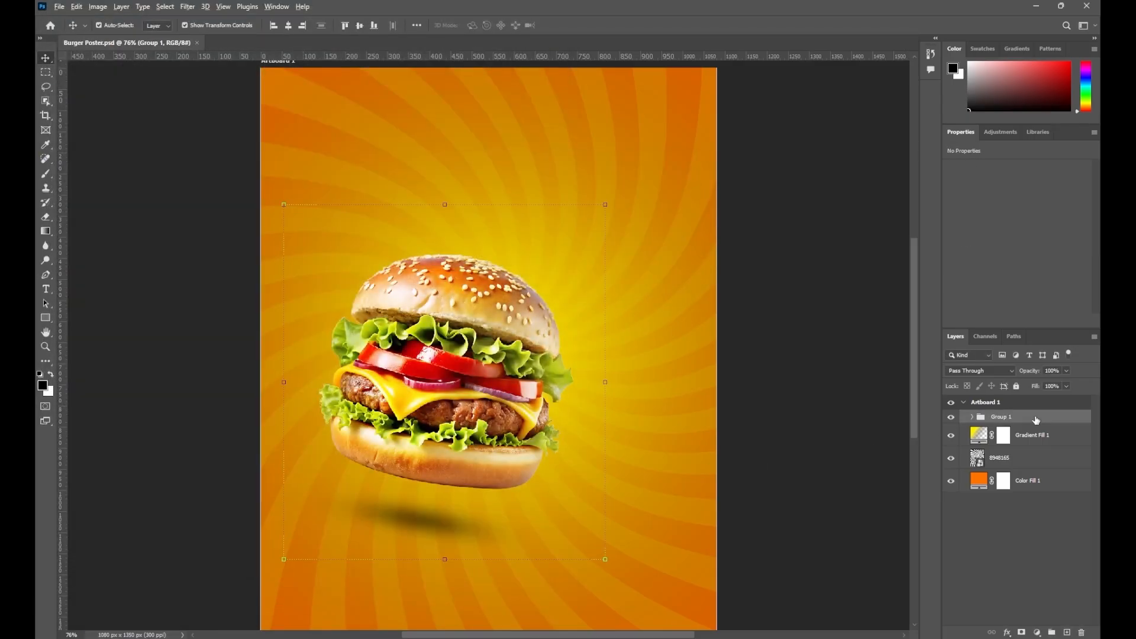
pyautogui.hotkey('ctrl', 'j')
pyautogui.hotkey('ctrl', 't')
pyautogui.moveTo(473, 385); pyautogui.dragTo(590, 384)
pyautogui.moveTo(720, 204); pyautogui.dragTo(584, 356)
pyautogui.moveTo(494, 438); pyautogui.dragTo(598, 334)
pyautogui.moveTo(698, 230); pyautogui.dragTo(651, 206)
pyautogui.press('Return')
# Send the burger copy behind the original and adjust its rotation and position
pyautogui.hotkey('ctrl', '[')
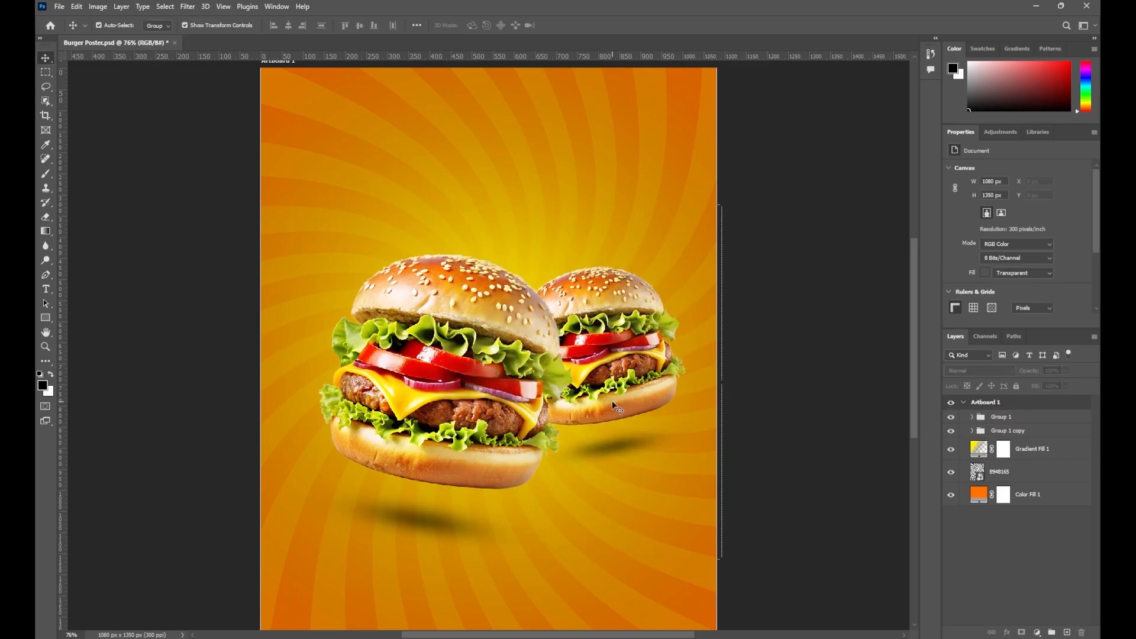
pyautogui.moveTo(612, 406); pyautogui.dragTo(605, 432)
pyautogui.hotkey('ctrl', 't')
pyautogui.moveTo(725, 516); pyautogui.dragTo(739, 482)
pyautogui.moveTo(610, 402); pyautogui.dragTo(607, 395)
pyautogui.press('Return')
# Select both burger groups and nudge them up and left together
pyautogui.click(1001, 418)
pyautogui.keyDown('shift'); pyautogui.click(1007, 431); pyautogui.keyUp('shift')
pyautogui.moveTo(420, 351); pyautogui.dragTo(415, 348)
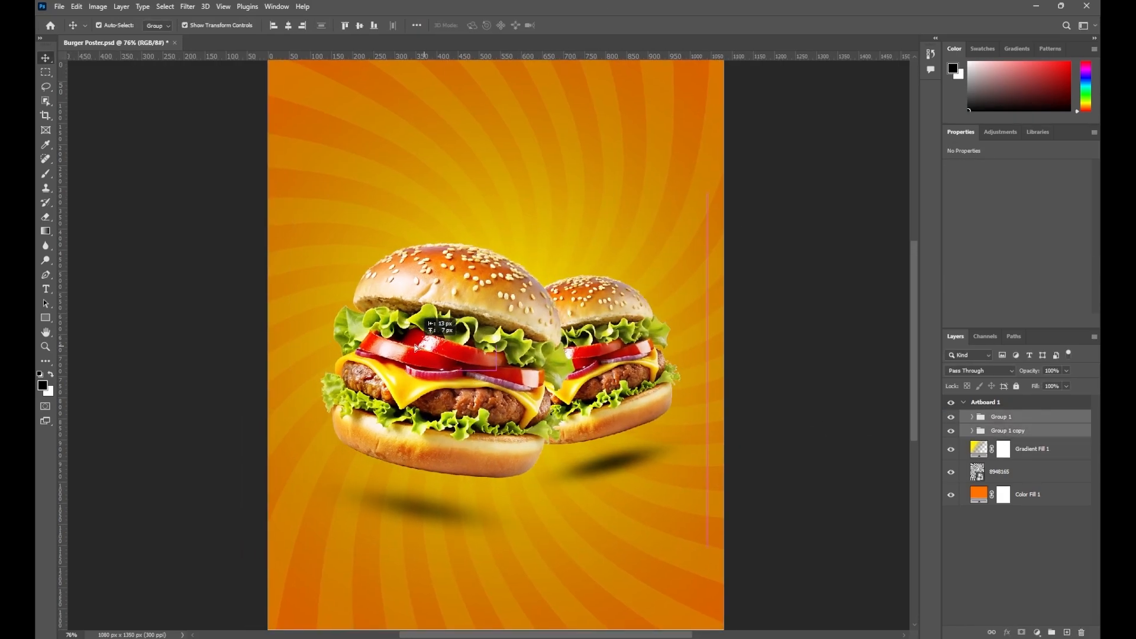
# Lower the opacity of the rear burger's shadow layer so it looks fainter
pyautogui.click(972, 431)
pyautogui.click(1007, 562)
pyautogui.click(1066, 371)
pyautogui.moveTo(1066, 383); pyautogui.dragTo(1053, 385)
pyautogui.click(763, 560)
# Enlarge the rear burger to 106% and shift it left and up
pyautogui.click(1008, 431)
pyautogui.hotkey('ctrl', 't')
pyautogui.moveTo(702, 250); pyautogui.dragTo(722, 235)
pyautogui.moveTo(634, 313); pyautogui.dragTo(621, 308)
pyautogui.moveTo(619, 335); pyautogui.dragTo(612, 335)
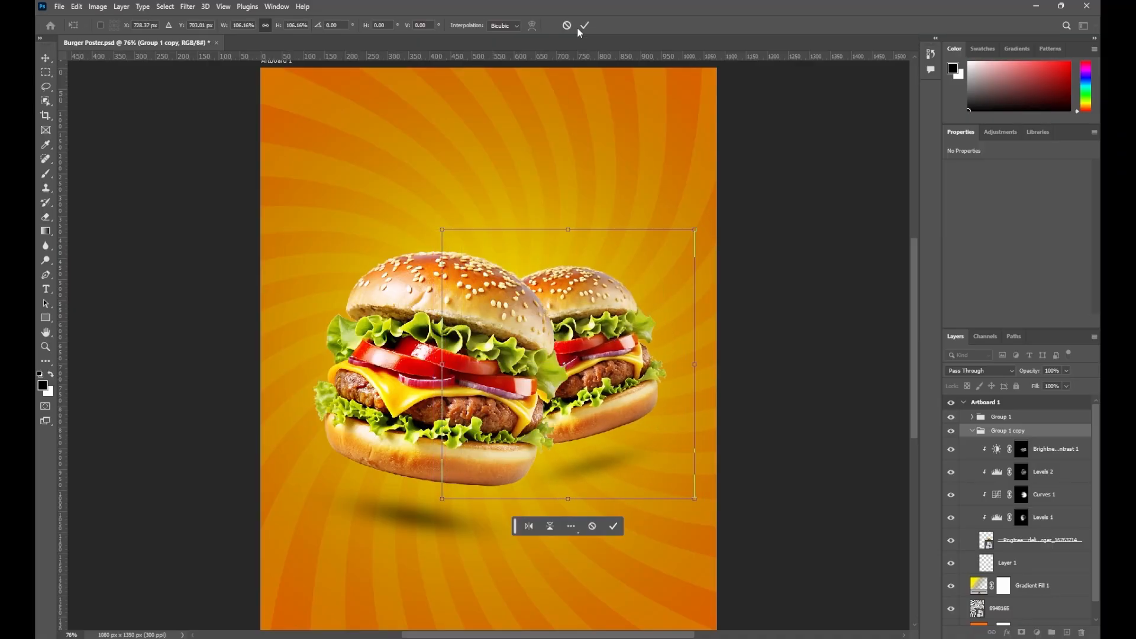
pyautogui.click(584, 26)
pyautogui.click(773, 320)
pyautogui.click(972, 431)
pyautogui.click(1032, 449)
pyautogui.click(45, 289)
# Create three text lines near the top: 'Burger', 'Super Delicious' and 'in the town'
pyautogui.click(401, 128)
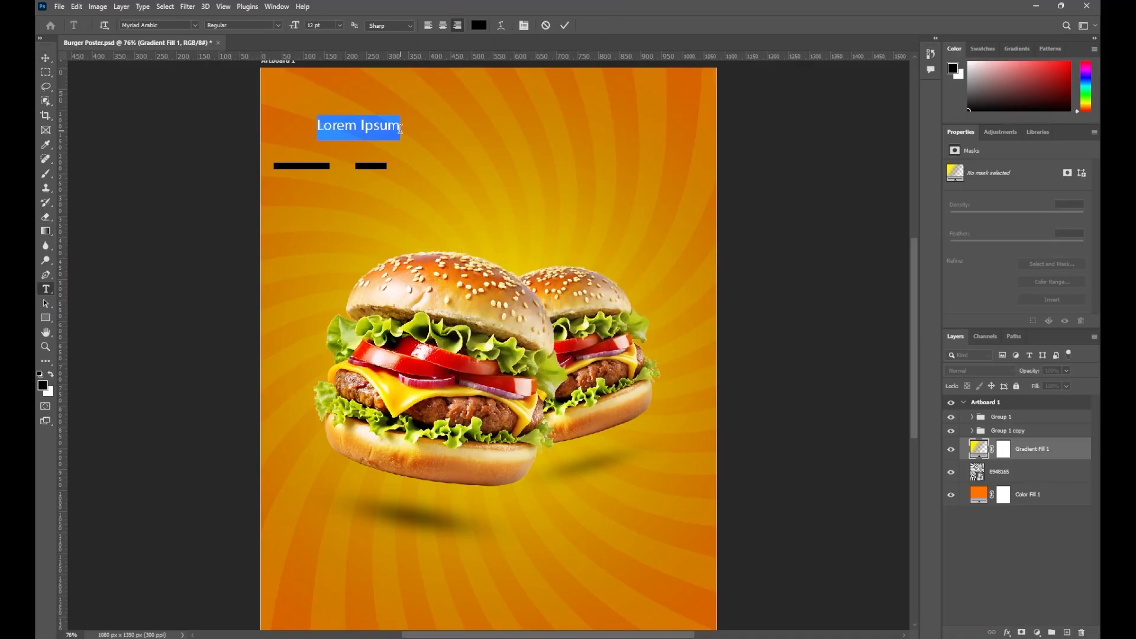
pyautogui.write('Burger')
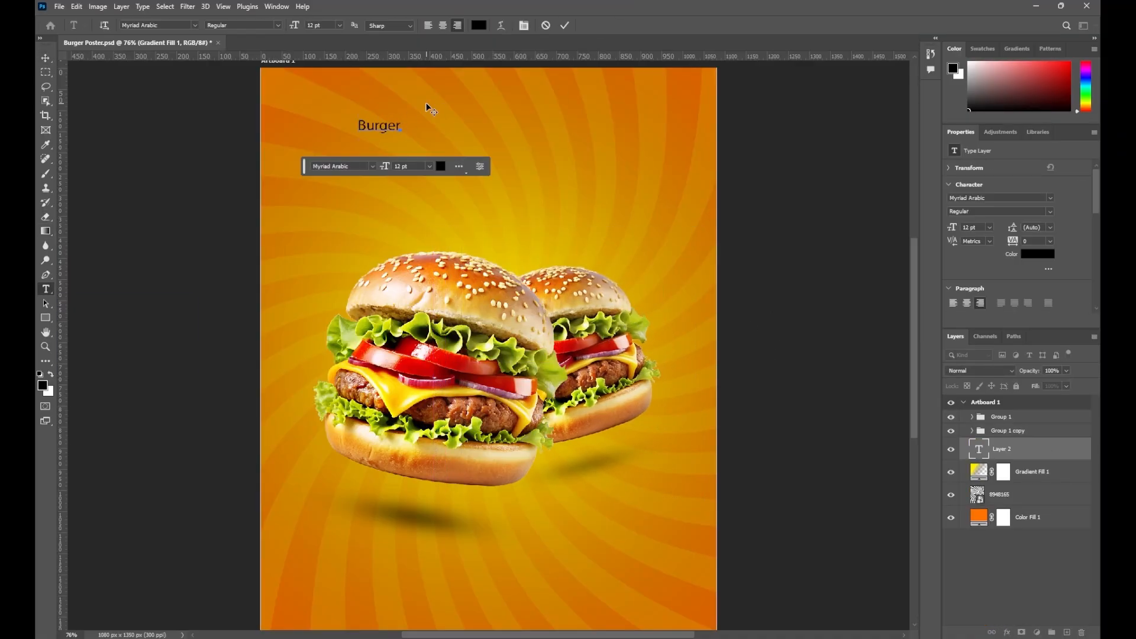
pyautogui.click(565, 26)
pyautogui.click(46, 58)
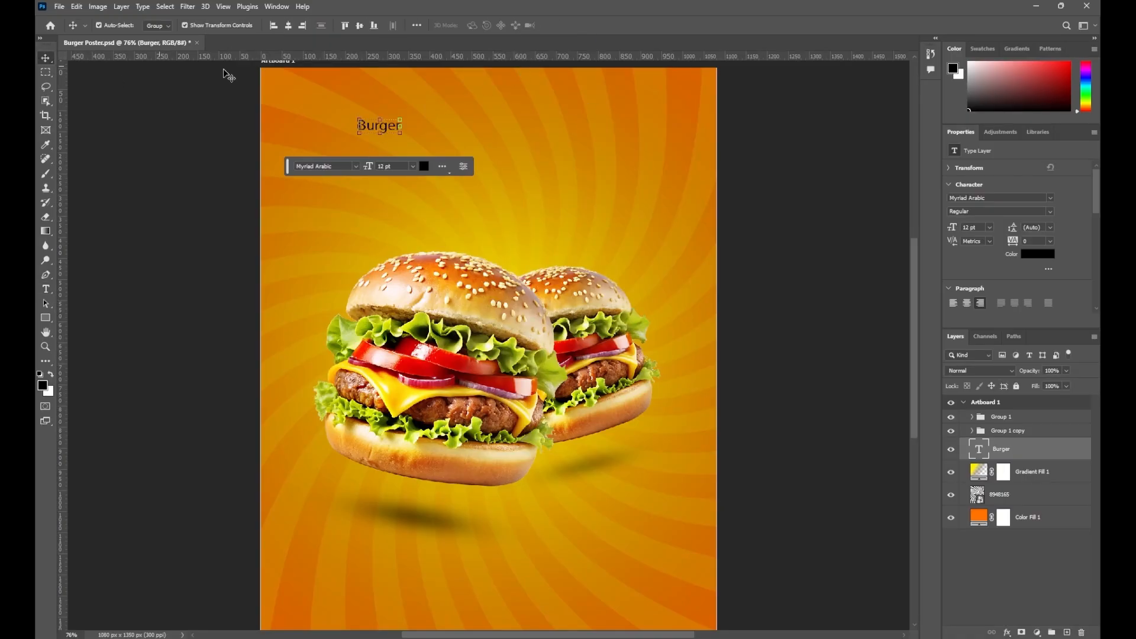
pyautogui.moveTo(385, 126); pyautogui.dragTo(380, 184)
pyautogui.doubleClick(388, 162)
pyautogui.write('Super Delicious')
pyautogui.click(565, 26)
pyautogui.click(45, 58)
pyautogui.doubleClick(380, 184)
pyautogui.write('in the town')
pyautogui.click(565, 26)
# Set 'Burger' in Arial Bold Italic and enlarge it as the main headline
pyautogui.click(46, 58)
pyautogui.click(393, 127)
pyautogui.click(1051, 198)
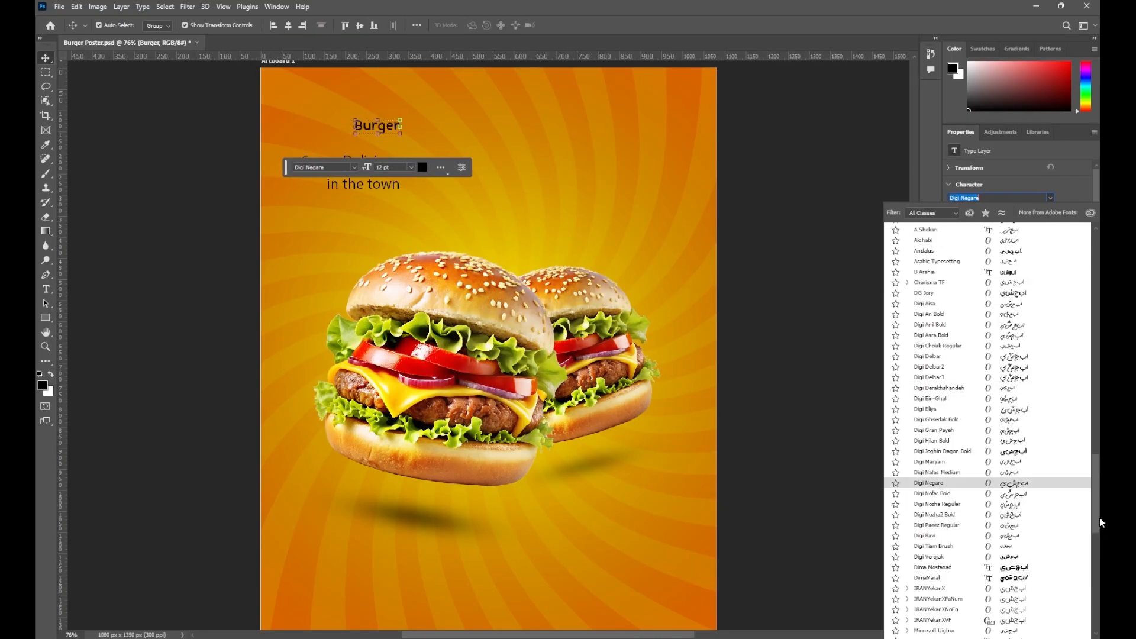
pyautogui.click(923, 332)
pyautogui.click(1050, 211)
pyautogui.click(970, 250)
pyautogui.moveTo(403, 139); pyautogui.dragTo(609, 215)
pyautogui.moveTo(480, 163); pyautogui.dragTo(510, 180)
pyautogui.moveTo(655, 245); pyautogui.dragTo(659, 227)
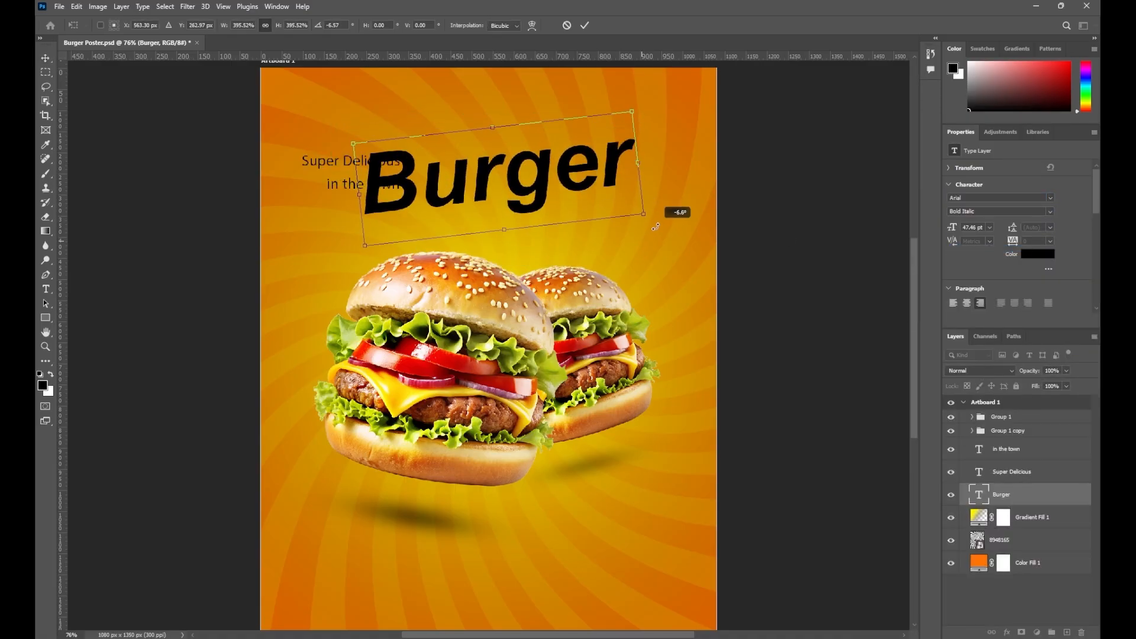
pyautogui.hotkey('ctrl', 'z')
pyautogui.click(266, 170)
# Give 'Super Delicious' a bold script font and tilt all three headline lines about -6.6°
pyautogui.moveTo(332, 161); pyautogui.dragTo(553, 123)
pyautogui.click(1051, 198)
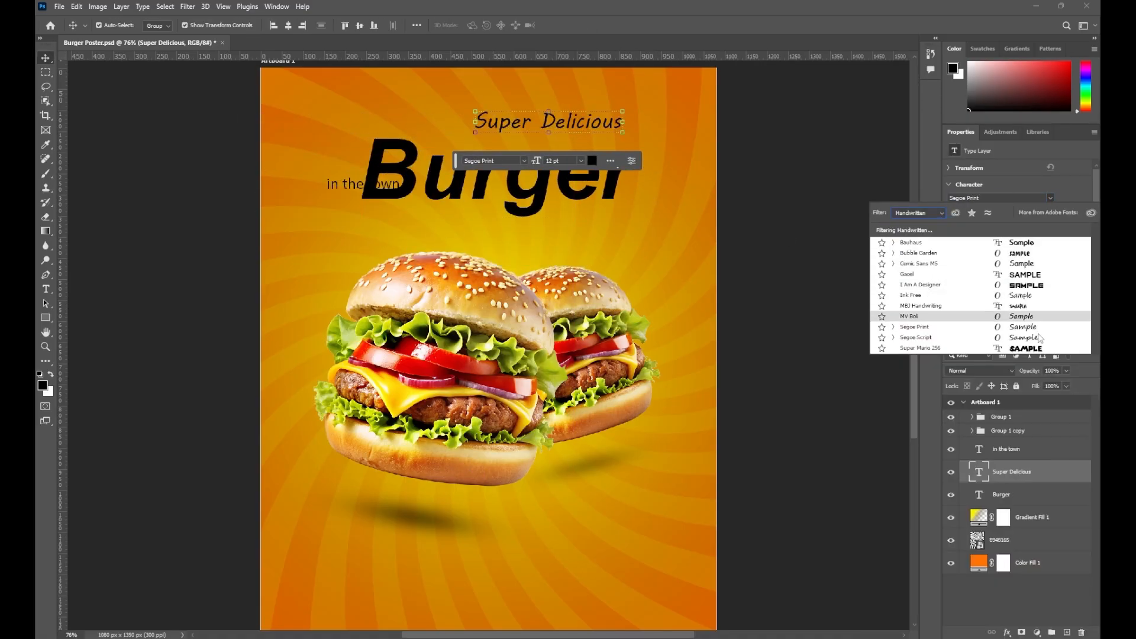
pyautogui.click(999, 211)
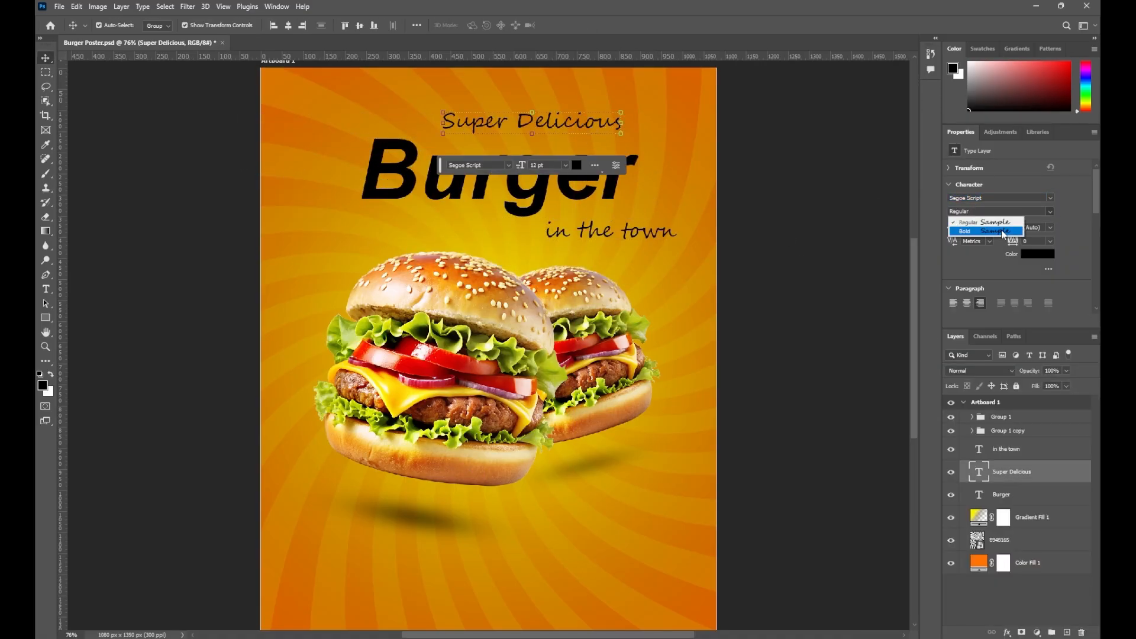
pyautogui.click(1002, 231)
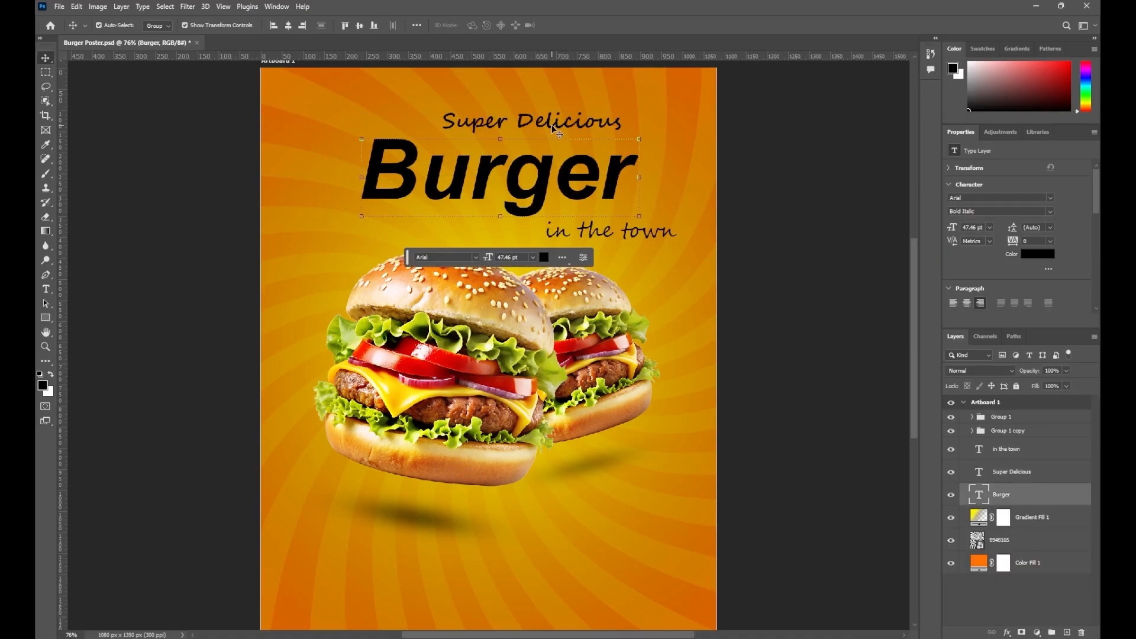
pyautogui.moveTo(682, 244); pyautogui.dragTo(688, 225)
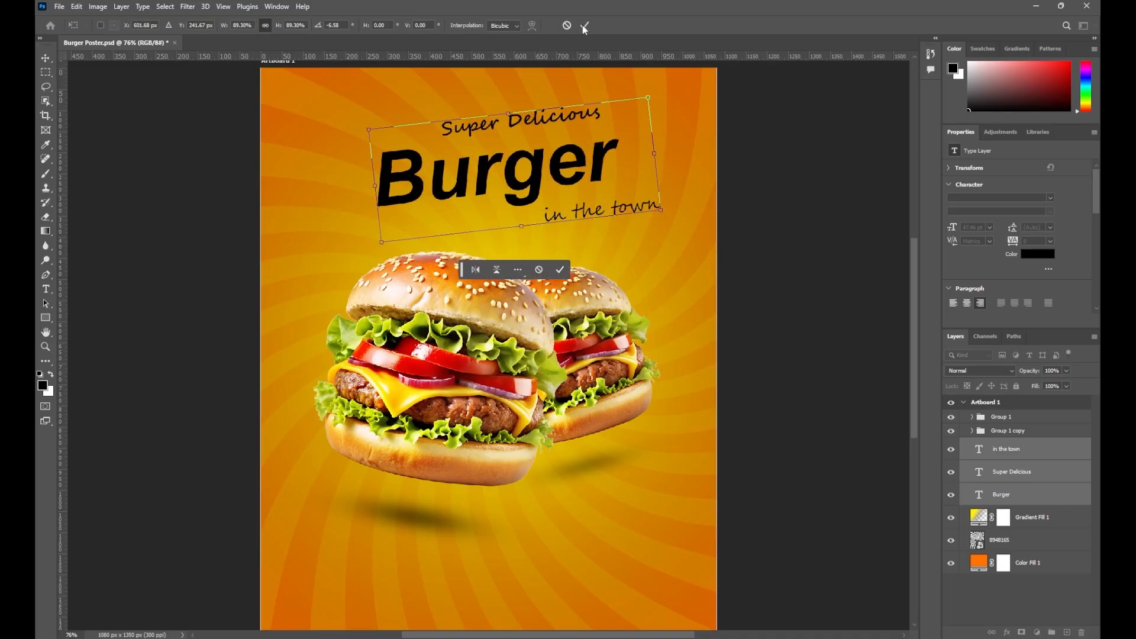
pyautogui.click(585, 26)
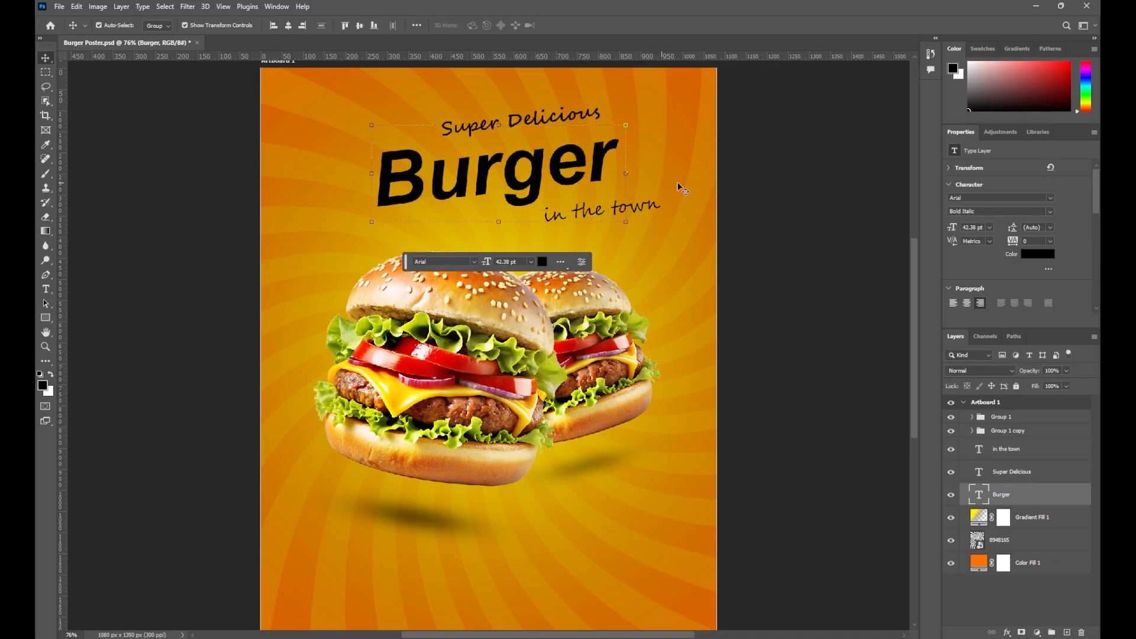
# Resize and reposition 'Super Delicious' and 'Burger' within the tilted headline
pyautogui.moveTo(653, 105); pyautogui.dragTo(640, 105)
pyautogui.press('Return')
pyautogui.click(568, 120)
pyautogui.moveTo(606, 141); pyautogui.dragTo(662, 153)
pyautogui.moveTo(624, 122); pyautogui.dragTo(609, 127)
pyautogui.press('Return')
pyautogui.moveTo(529, 169); pyautogui.dragTo(533, 179)
pyautogui.click(618, 121)
pyautogui.moveTo(643, 109); pyautogui.dragTo(600, 141)
pyautogui.click(582, 172)
pyautogui.moveTo(571, 172); pyautogui.dragTo(586, 155)
# Shrink 'in the town' and move it up and right under 'Burger'
pyautogui.press('Return')
pyautogui.click(643, 206)
pyautogui.moveTo(662, 195); pyautogui.dragTo(650, 197)
pyautogui.moveTo(631, 219); pyautogui.dragTo(639, 199)
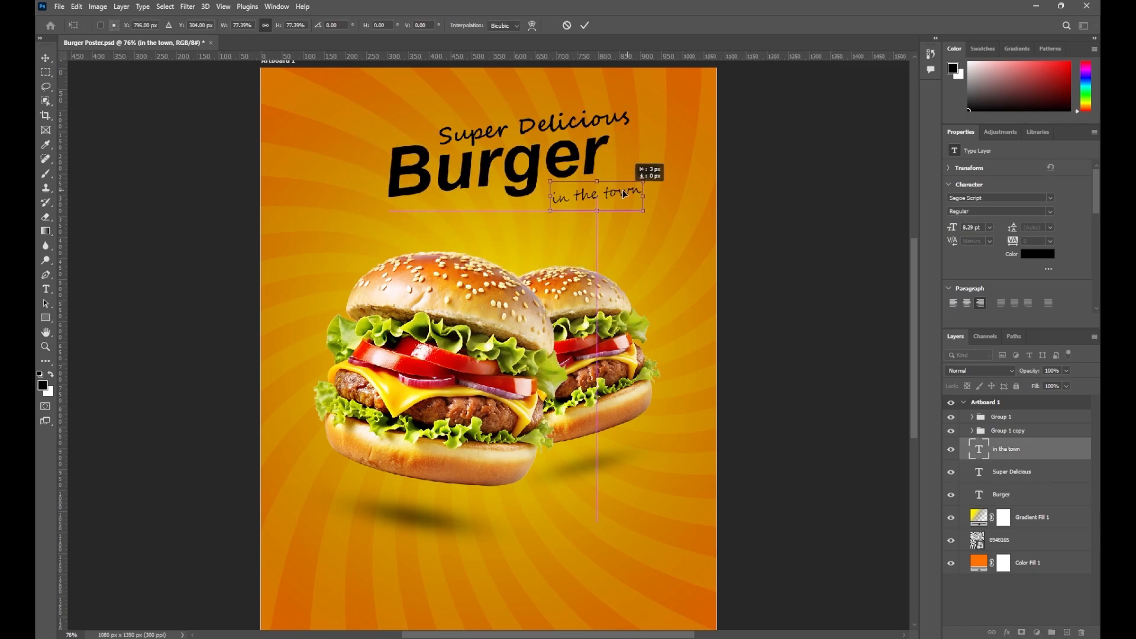
pyautogui.press('Return')
# Make 'in the town' bold and colour 'Burger' dark grey
pyautogui.click(1051, 212)
pyautogui.click(994, 229)
pyautogui.click(521, 169)
pyautogui.click(1038, 254)
pyautogui.click(590, 363)
pyautogui.click(840, 239)
pyautogui.click(621, 198)
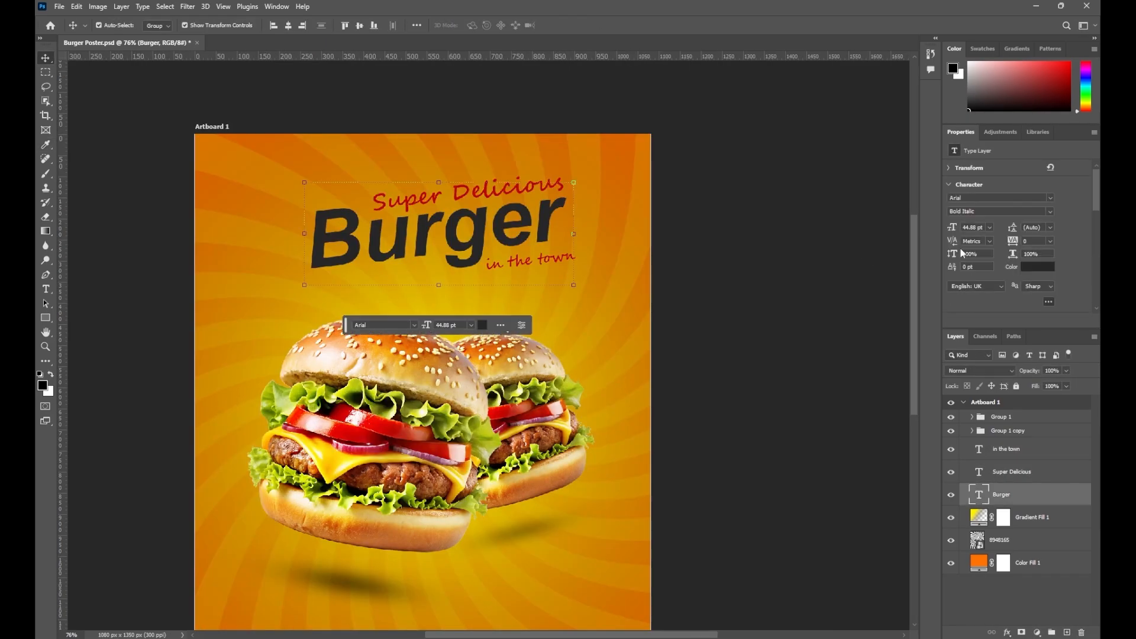
pyautogui.click(1050, 197)
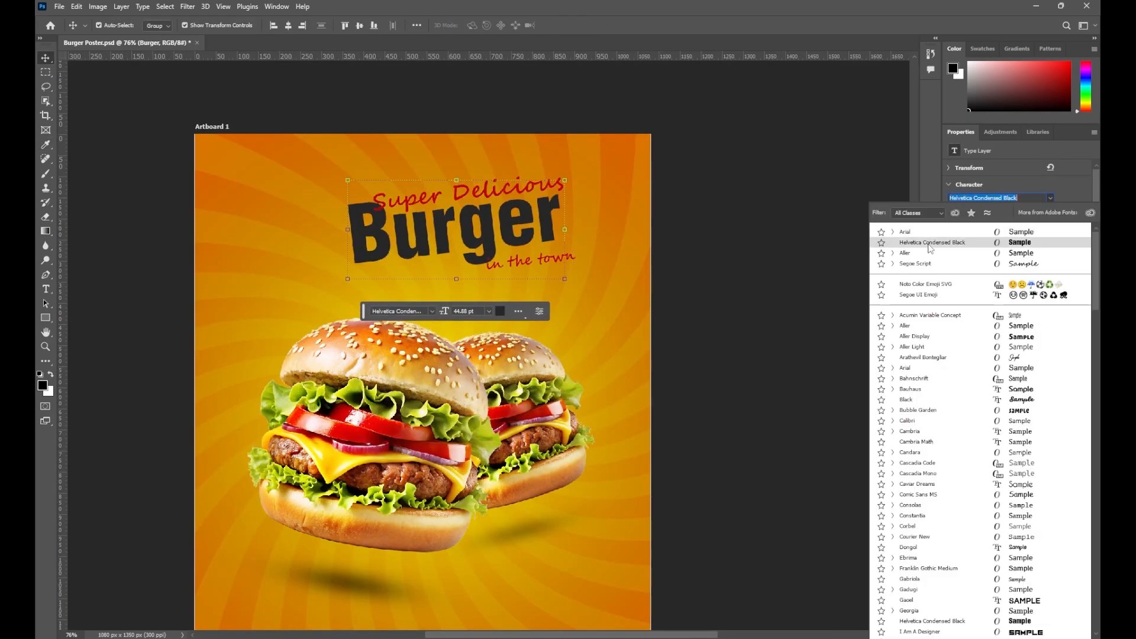
# Set 'Burger' to Helvetica Condensed Black and rescale it into place
pyautogui.click(928, 244)
pyautogui.moveTo(348, 279); pyautogui.dragTo(287, 310)
pyautogui.moveTo(414, 240); pyautogui.dragTo(423, 233)
pyautogui.moveTo(296, 303); pyautogui.dragTo(315, 295)
pyautogui.press('Return')
# Widen Burger's tracking to 50 and realign all three headline lines
pyautogui.click(1050, 241)
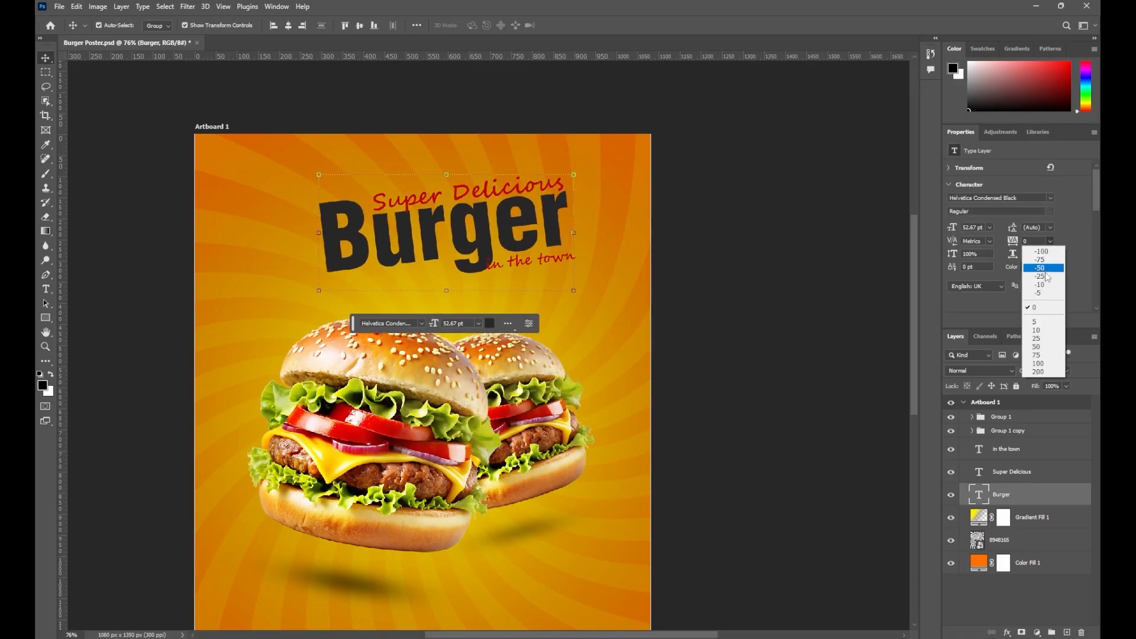
pyautogui.click(1036, 347)
pyautogui.moveTo(472, 259); pyautogui.dragTo(549, 263)
pyautogui.moveTo(467, 198); pyautogui.dragTo(435, 199)
pyautogui.moveTo(336, 217); pyautogui.dragTo(306, 222)
pyautogui.press('Return')
pyautogui.moveTo(518, 187); pyautogui.dragTo(541, 183)
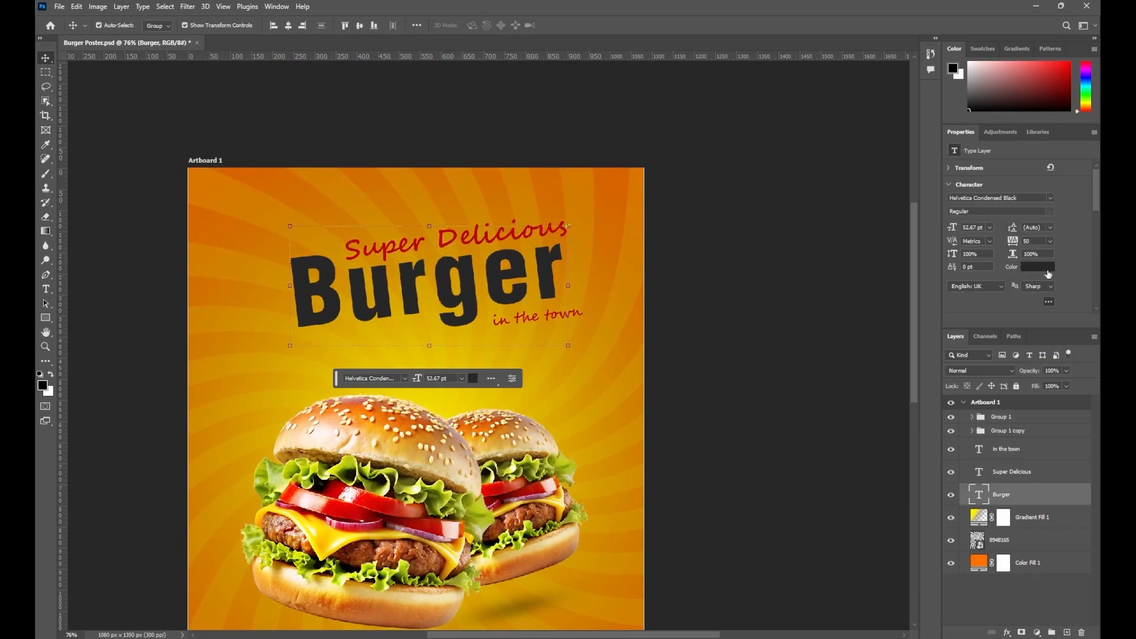
# Fine-tune letter spacing and positions, and colour 'in the town' dark grey
pyautogui.click(1051, 241)
pyautogui.click(1036, 338)
pyautogui.moveTo(510, 233); pyautogui.dragTo(518, 233)
pyautogui.moveTo(553, 320); pyautogui.dragTo(568, 290)
pyautogui.click(1037, 269)
pyautogui.click(750, 257)
pyautogui.click(122, 95)
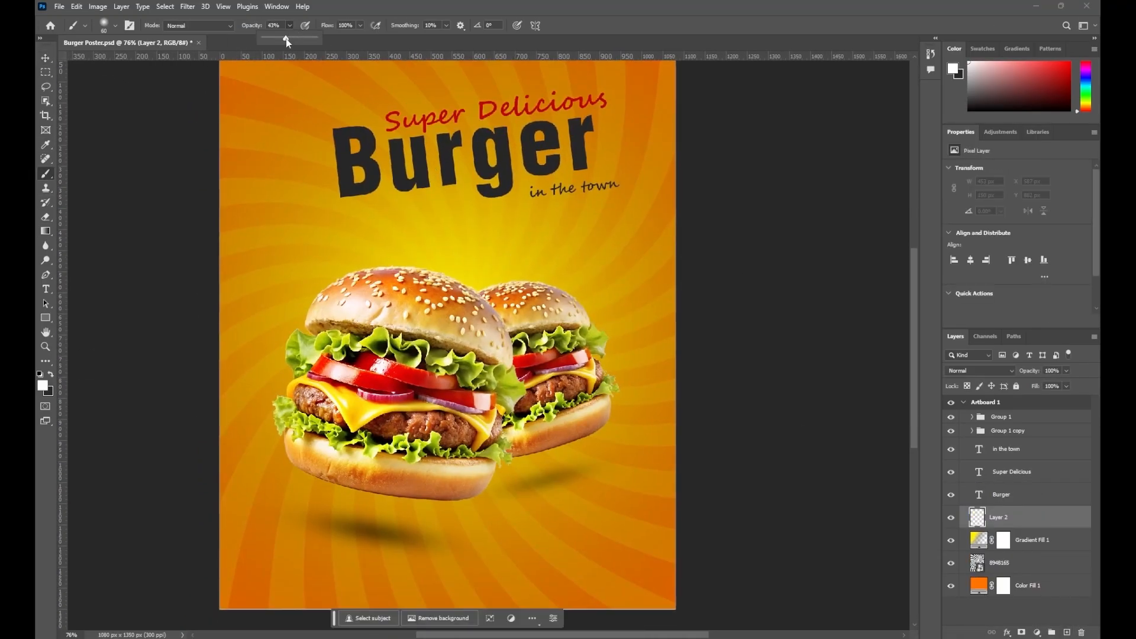
# Paint a soft low-opacity white glow behind the burgers with a large brush
pyautogui.click(448, 308)
pyautogui.hotkey('ctrl', 'z')
pyautogui.moveTo(290, 26); pyautogui.dragTo(279, 35)
pyautogui.click(437, 287)
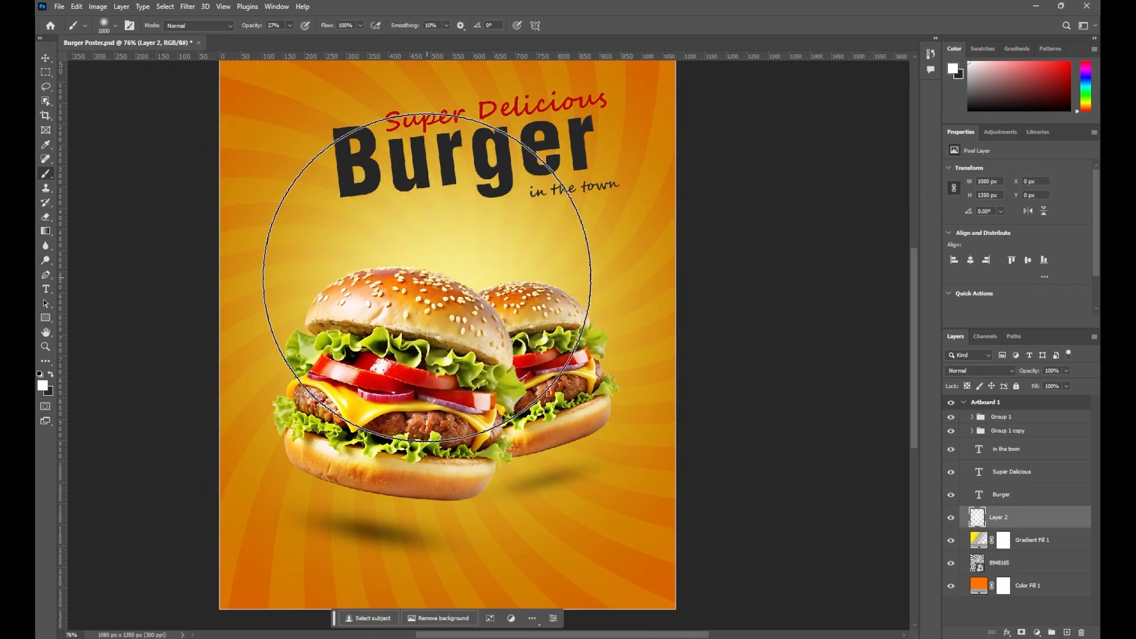
pyautogui.press(']')
pyautogui.press(']')
pyautogui.press(']')
pyautogui.click(448, 284)
pyautogui.scroll(2, 474, 476)
pyautogui.press('[')
pyautogui.press('[')
pyautogui.press('[')
pyautogui.press('[')
pyautogui.press('[')
pyautogui.press('[')
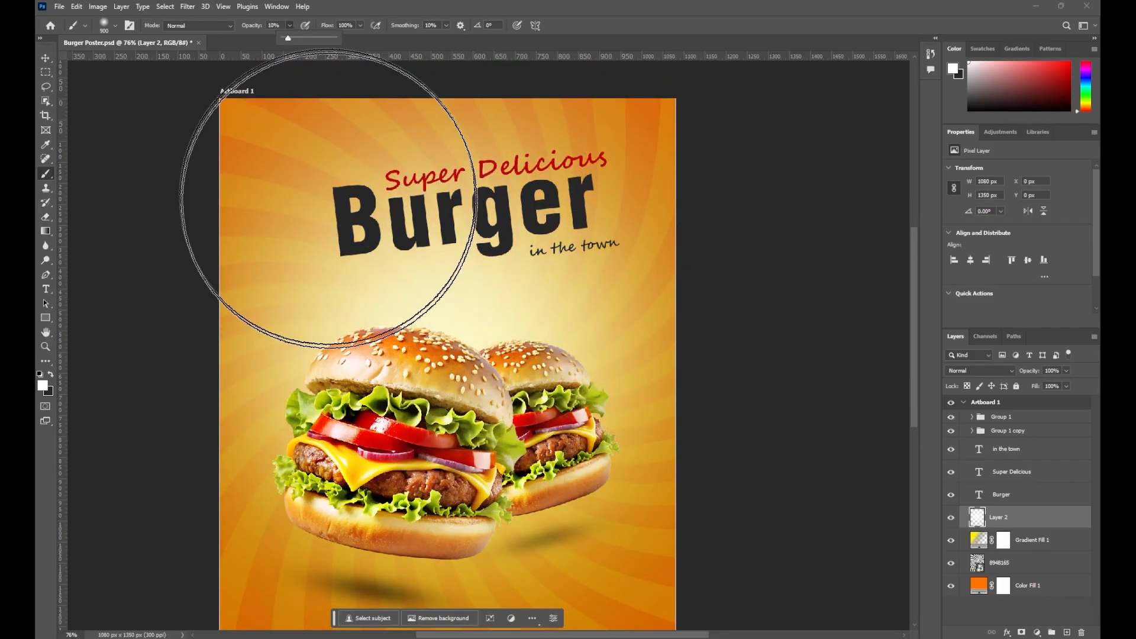
pyautogui.scroll(-2, 509, 368)
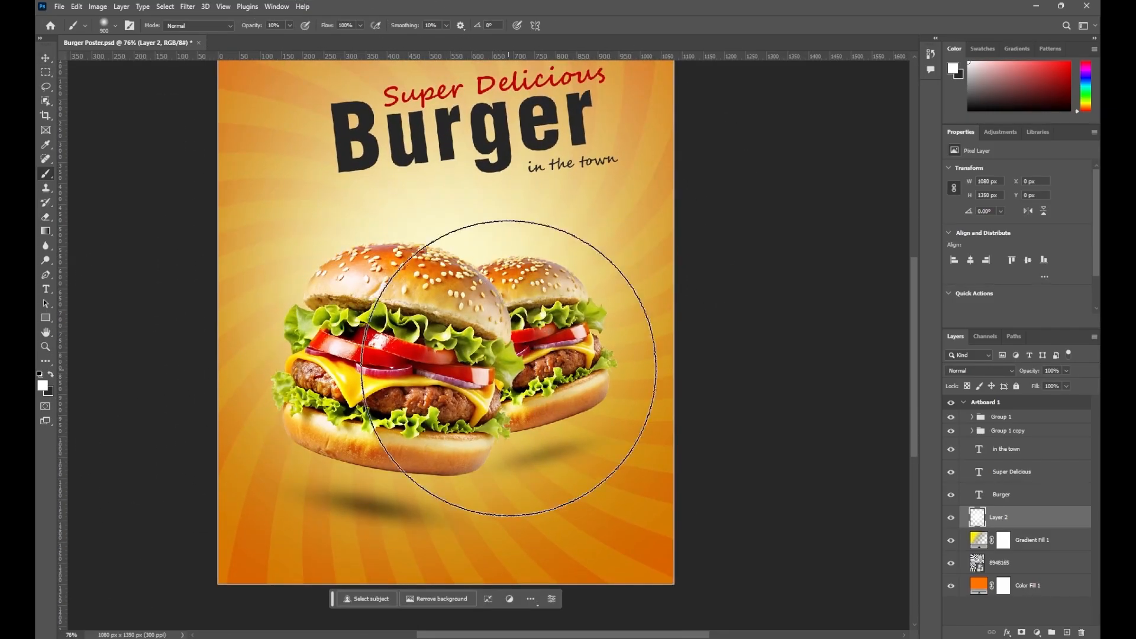
pyautogui.moveTo(448, 322); pyautogui.dragTo(436, 321)
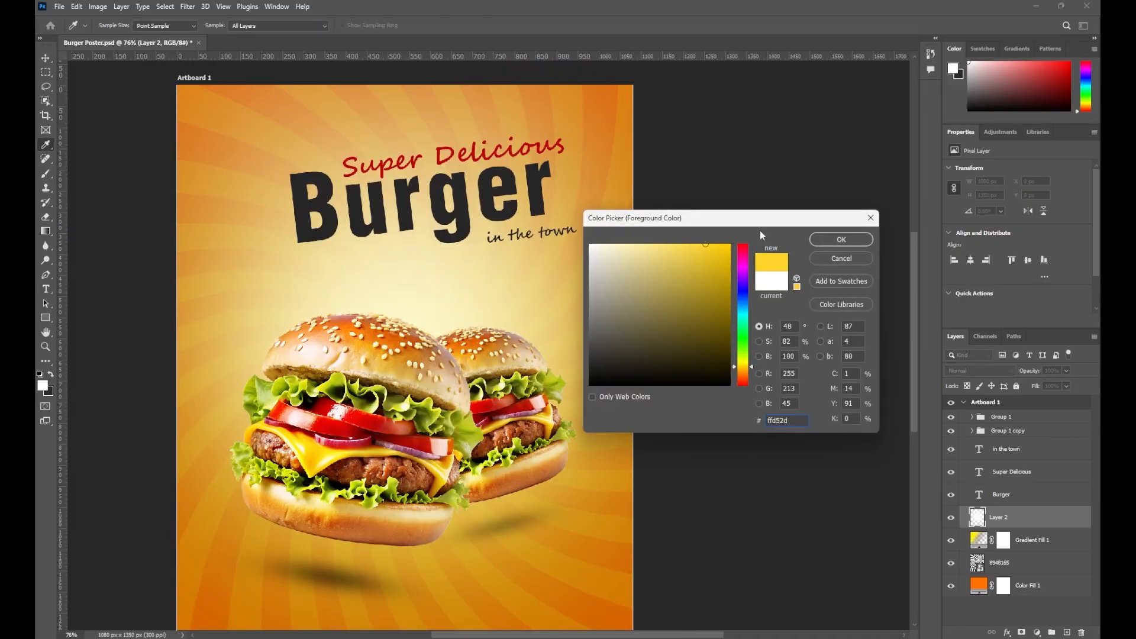
# Brush light yellow ffd52d and orange e07900 glows, then return the colour to white
pyautogui.click(841, 240)
pyautogui.moveTo(502, 289)
pyautogui.mouseDown()
pyautogui.moveTo(558, 307)
pyautogui.moveTo(525, 323)
pyautogui.mouseUp()
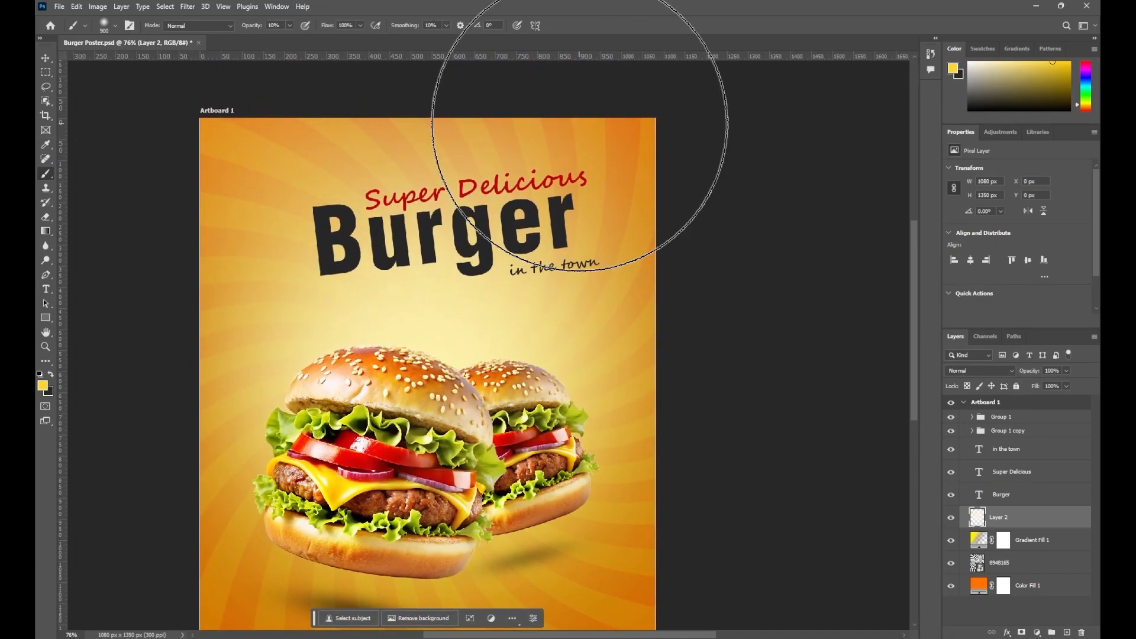
pyautogui.rightClick(417, 254)
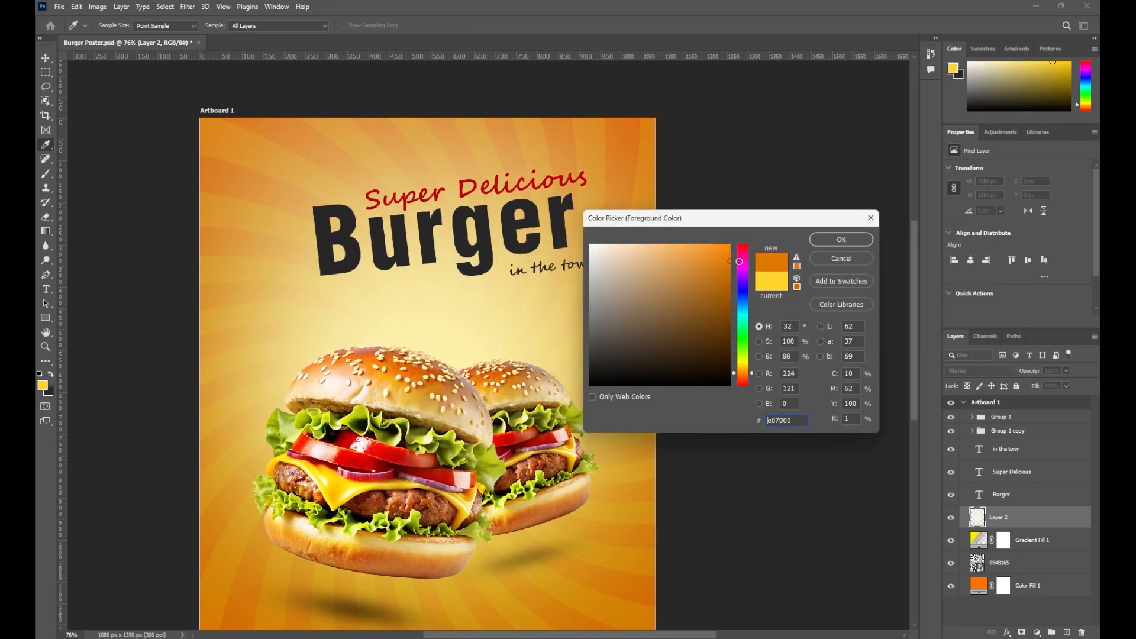
pyautogui.press('Return')
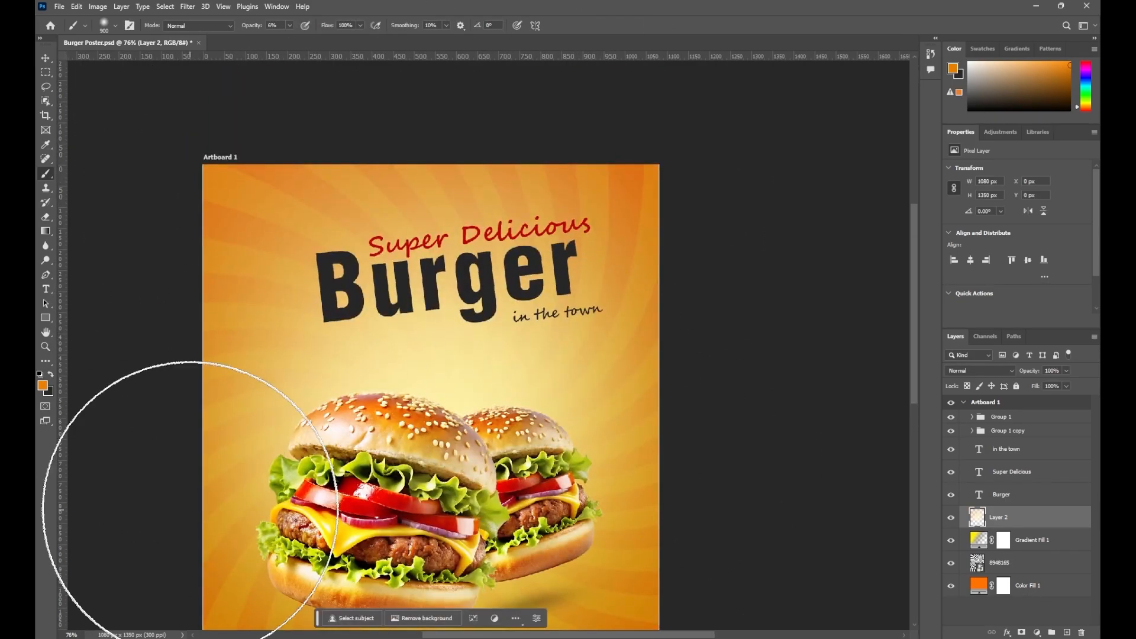
pyautogui.click(43, 386)
pyautogui.click(594, 243)
pyautogui.press('Return')
pyautogui.moveTo(533, 391); pyautogui.dragTo(533, 297)
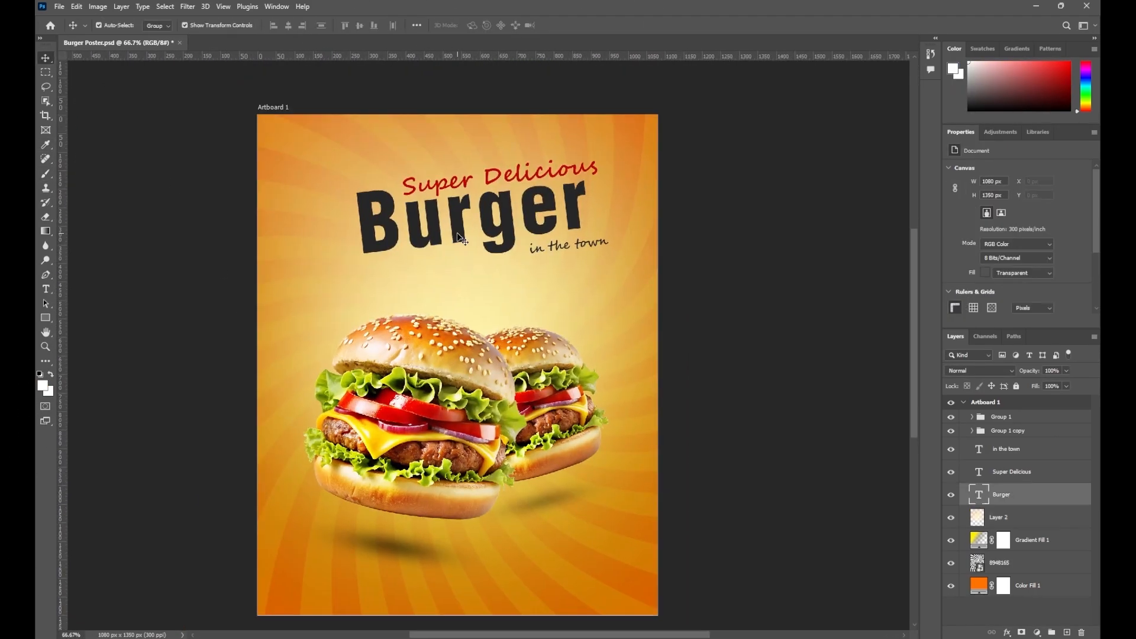
# Set the 'Burger' headline to Arial Bold Italic with tighter letter spacing
pyautogui.click(1050, 197)
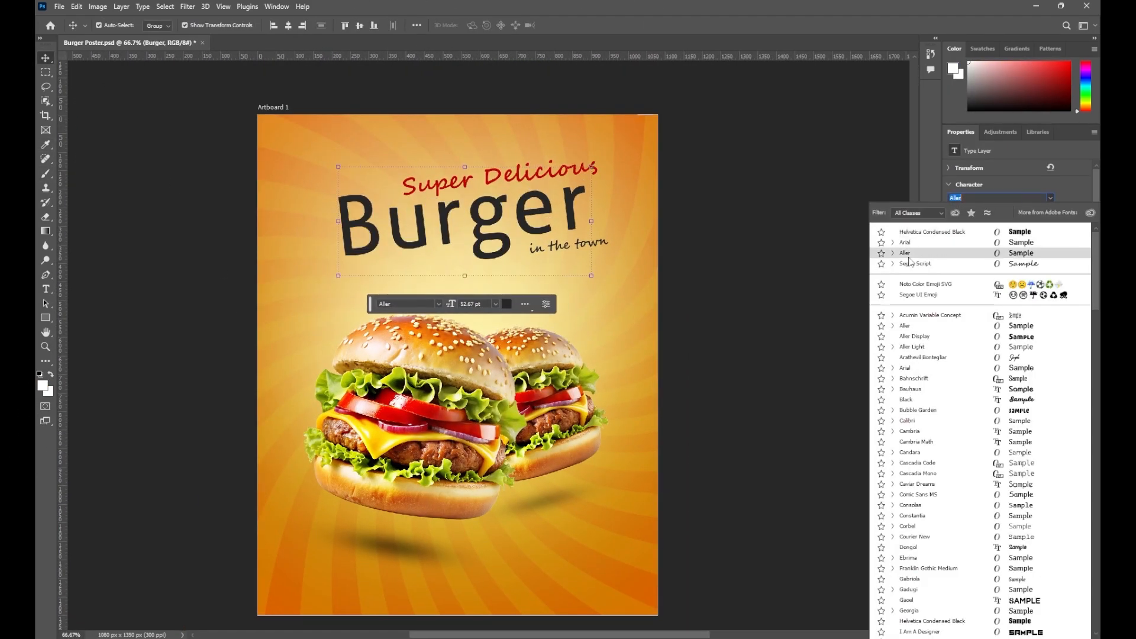
pyautogui.click(906, 367)
pyautogui.click(994, 249)
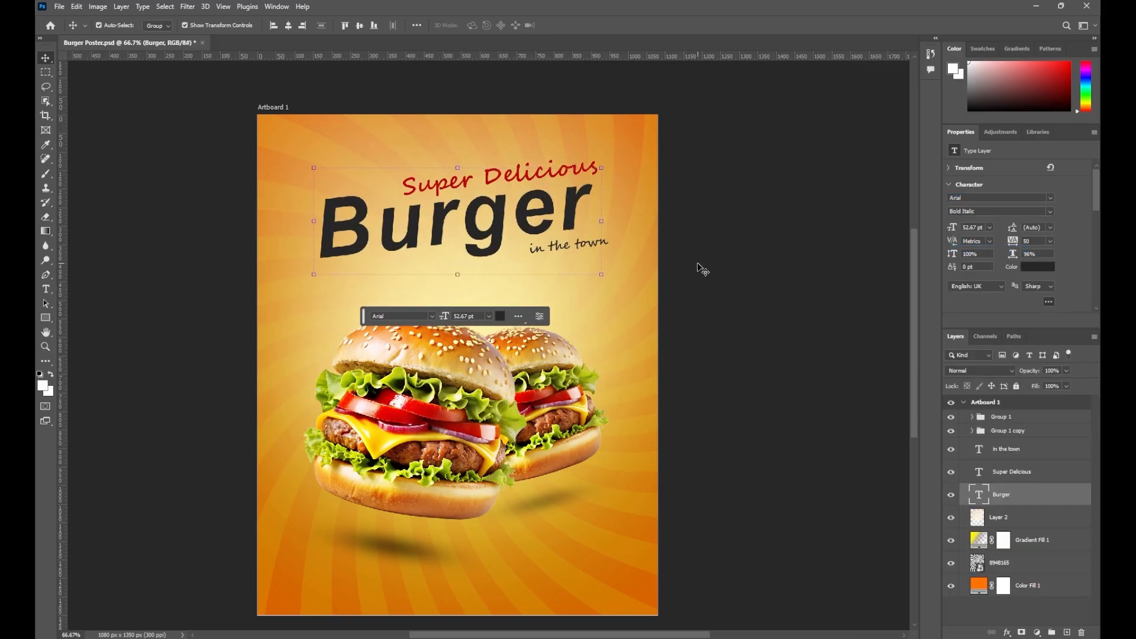
pyautogui.click(1051, 241)
pyautogui.click(1040, 308)
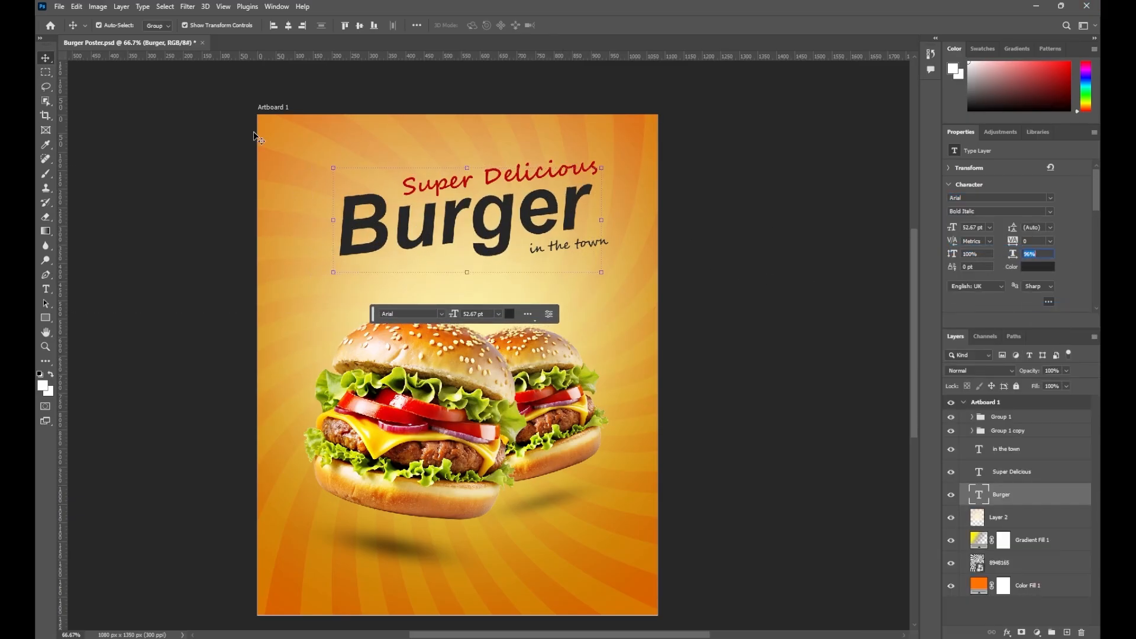
# Rescale and reposition 'Burger' with Free Transform, shifting 'Super Delicious' slightly left
pyautogui.click(569, 246)
pyautogui.keyDown('shift'); pyautogui.click(577, 214); pyautogui.keyUp('shift')
pyautogui.hotkey('ctrl', 't')
pyautogui.press('Escape')
pyautogui.moveTo(459, 186); pyautogui.dragTo(454, 186)
pyautogui.click(569, 209)
pyautogui.moveTo(601, 172); pyautogui.dragTo(586, 177)
pyautogui.moveTo(557, 218); pyautogui.dragTo(587, 242)
pyautogui.click(744, 254)
# Move the three headline text layers above Group 1 in the Layers panel
pyautogui.click(745, 295)
pyautogui.click(1009, 450)
pyautogui.keyDown('shift'); pyautogui.click(1006, 494); pyautogui.keyUp('shift')
pyautogui.moveTo(1013, 447); pyautogui.dragTo(1014, 410)
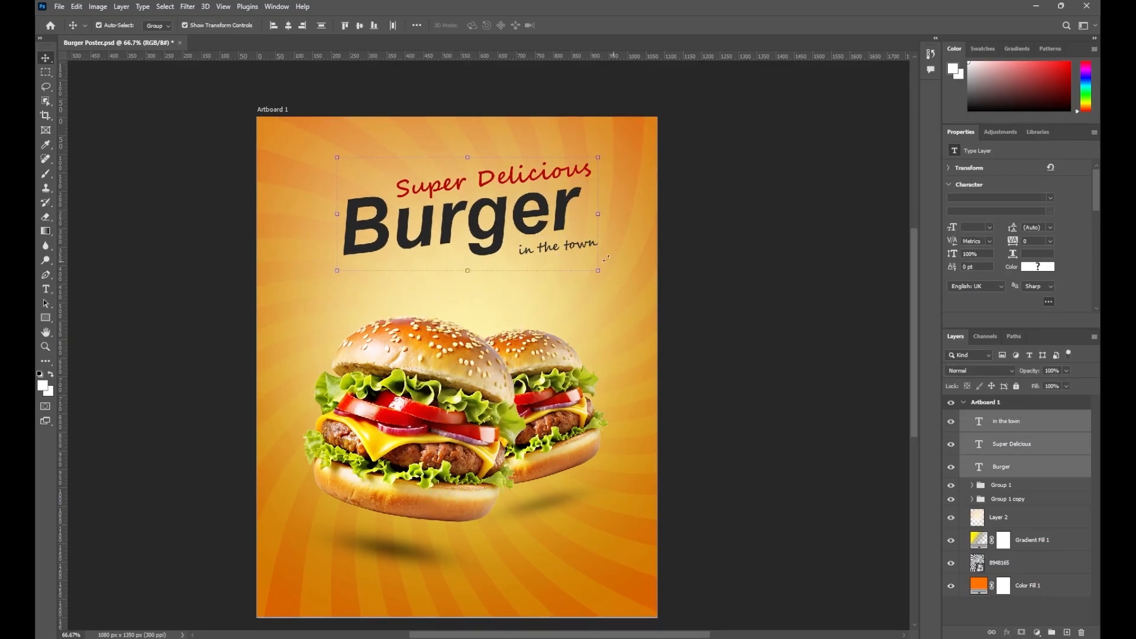
pyautogui.moveTo(576, 247); pyautogui.dragTo(576, 252)
pyautogui.click(719, 296)
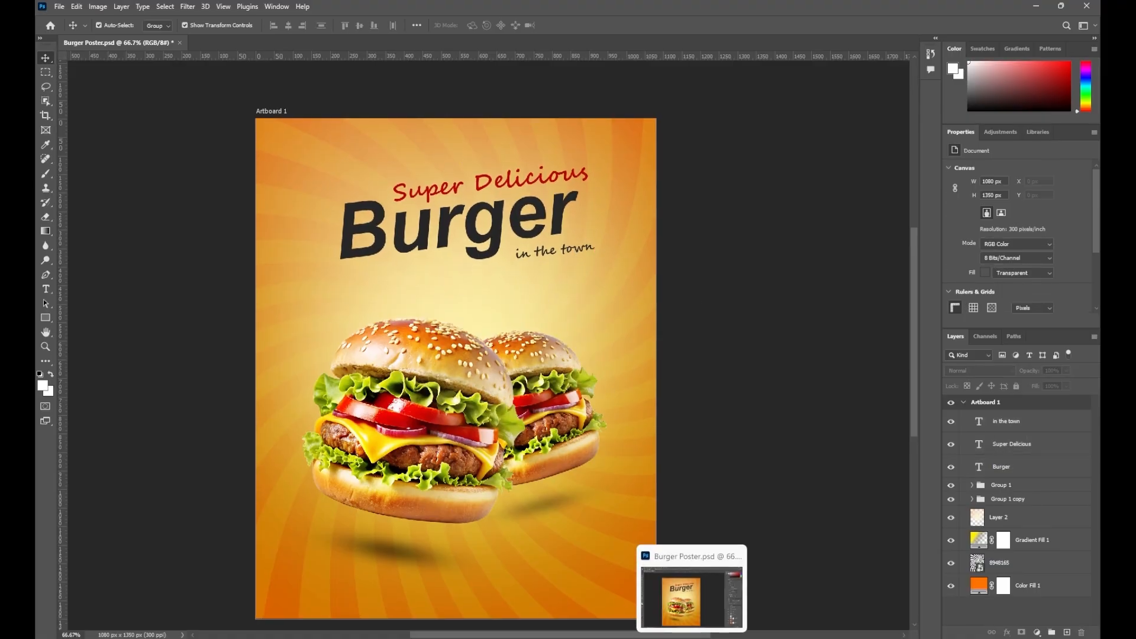
# Place the dashed arrow artwork, shrink it and position it beside the Burger headline
pyautogui.click(687, 638)
pyautogui.moveTo(290, 126); pyautogui.dragTo(332, 334)
pyautogui.moveTo(625, 118); pyautogui.dragTo(404, 447)
pyautogui.moveTo(348, 482); pyautogui.dragTo(322, 240)
pyautogui.moveTo(377, 204); pyautogui.dragTo(308, 278)
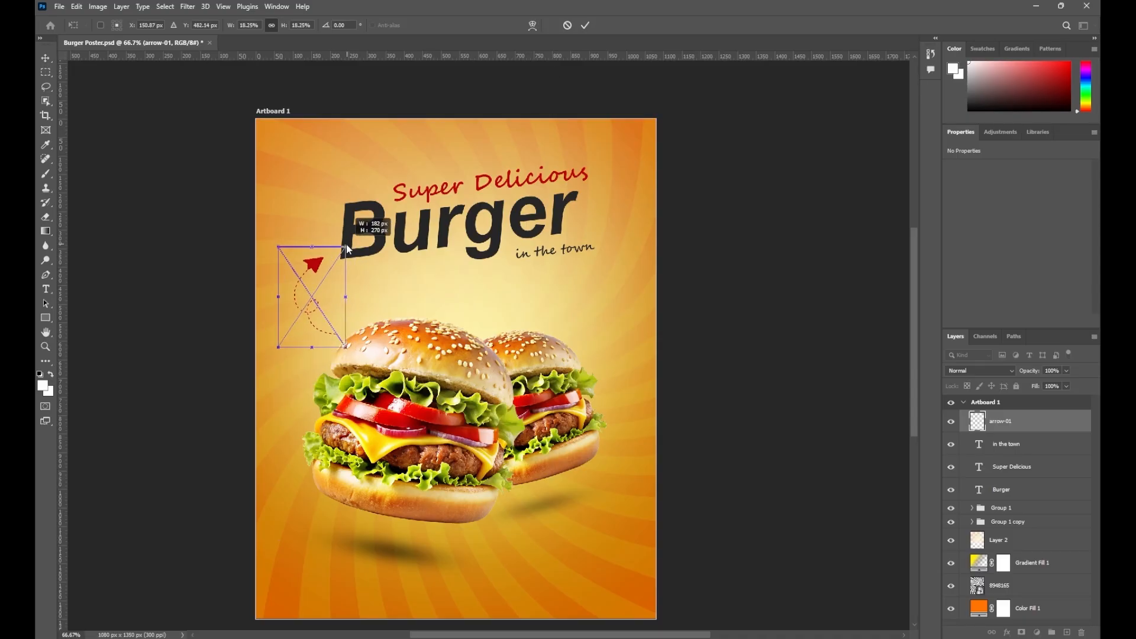
pyautogui.click(586, 25)
# Add a 'save up to' text line right of the burgers in Arial
pyautogui.press('t')
pyautogui.click(507, 291)
pyautogui.write('saue up t')
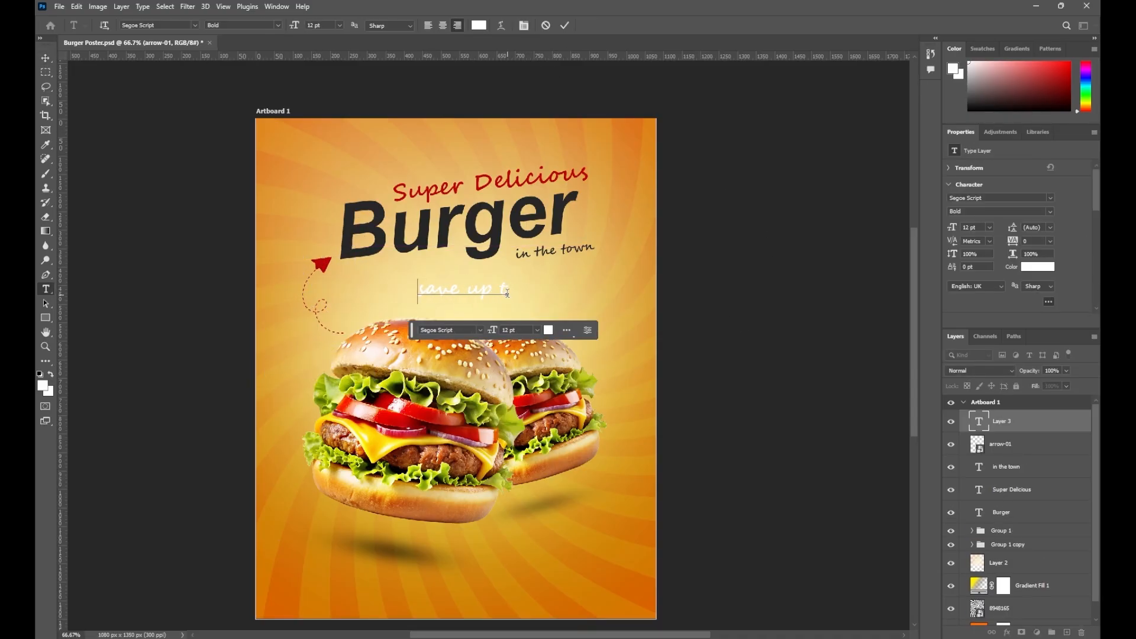
pyautogui.write('o')
pyautogui.hotkey('ctrl', 'Return')
pyautogui.press('v')
pyautogui.moveTo(498, 294); pyautogui.dragTo(560, 302)
pyautogui.click(1050, 199)
pyautogui.click(914, 231)
pyautogui.click(758, 266)
# Set the 'save up to' text to 9 pt and colour it red
pyautogui.click(990, 227)
pyautogui.click(978, 276)
pyautogui.click(989, 227)
pyautogui.click(977, 264)
pyautogui.press('i')
pyautogui.click(322, 263)
pyautogui.click(605, 318)
pyautogui.click(322, 264)
pyautogui.click(841, 239)
pyautogui.click(45, 58)
# Edit the duplicated lower text line for the '20%' and change its font
pyautogui.click(734, 278)
pyautogui.doubleClick(559, 301)
pyautogui.click(46, 58)
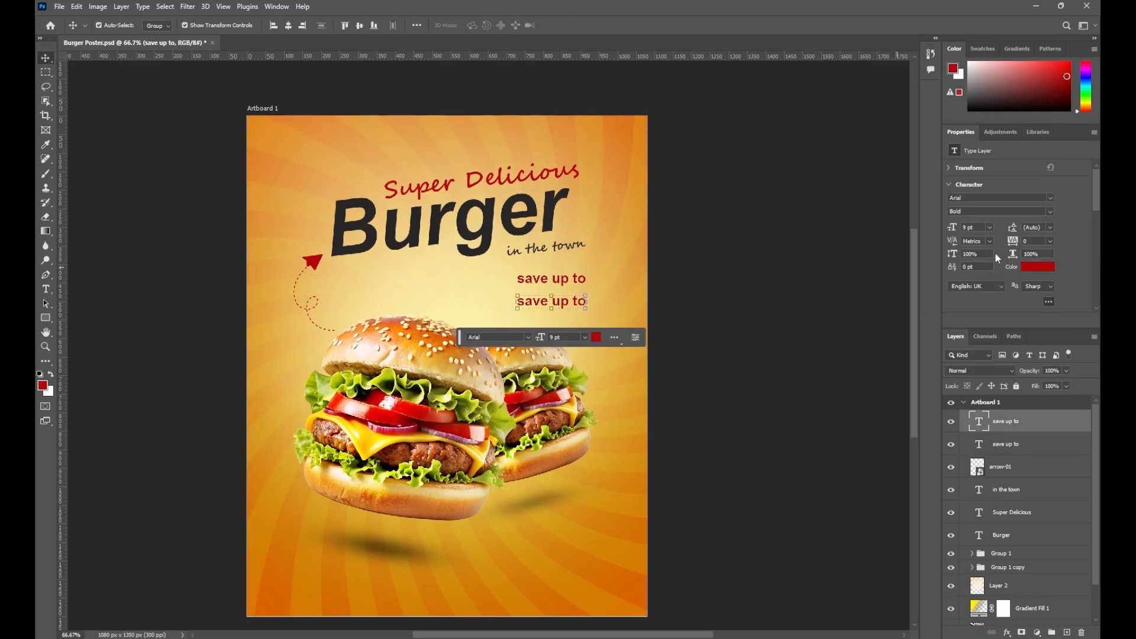
pyautogui.click(1050, 199)
pyautogui.click(913, 326)
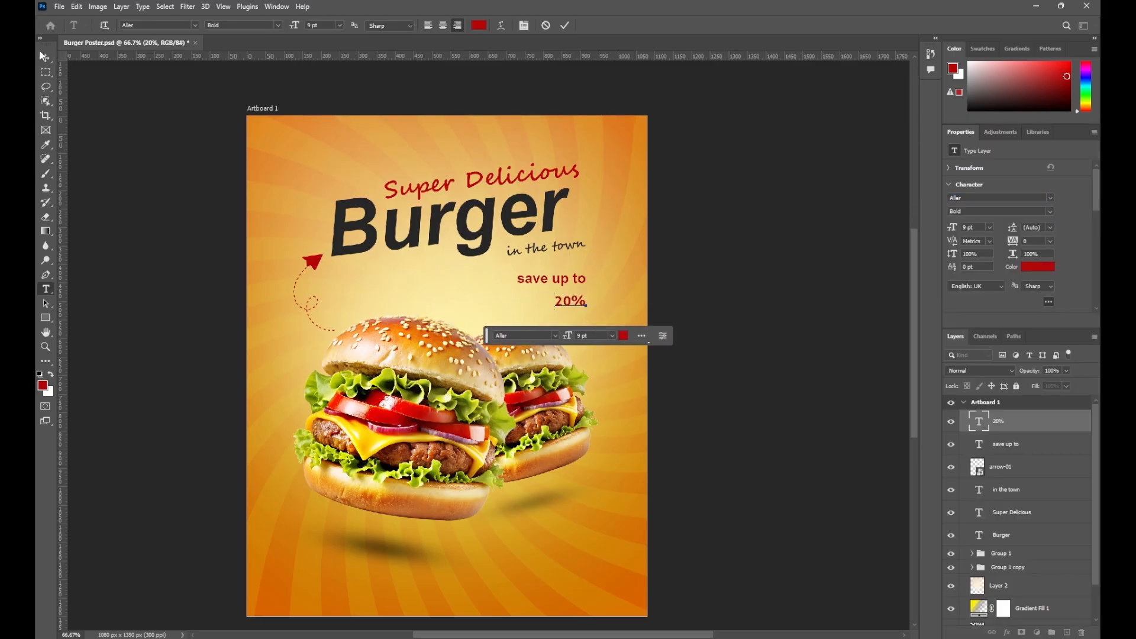
# Enlarge the '20%' text, then scale 'save up to' above it to match its width
pyautogui.hotkey('ctrl', 't')
pyautogui.moveTo(555, 307); pyautogui.dragTo(530, 319)
pyautogui.click(585, 25)
pyautogui.scroll(2, 517, 315)
pyautogui.click(618, 210)
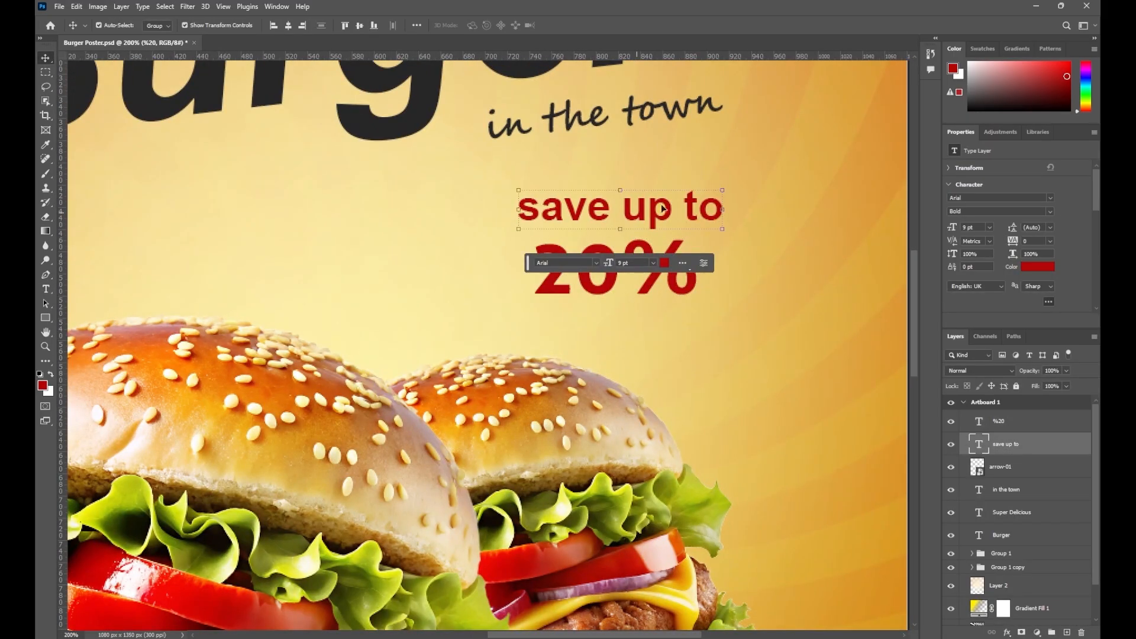
pyautogui.hotkey('ctrl', 't')
pyautogui.moveTo(618, 210); pyautogui.dragTo(636, 204)
pyautogui.moveTo(742, 181); pyautogui.dragTo(697, 189)
pyautogui.moveTo(643, 208); pyautogui.dragTo(643, 215)
pyautogui.click(585, 25)
# Scale, rotate about 16 degrees and position the red cloud tag around the offer text
pyautogui.hotkey('ctrl', '0')
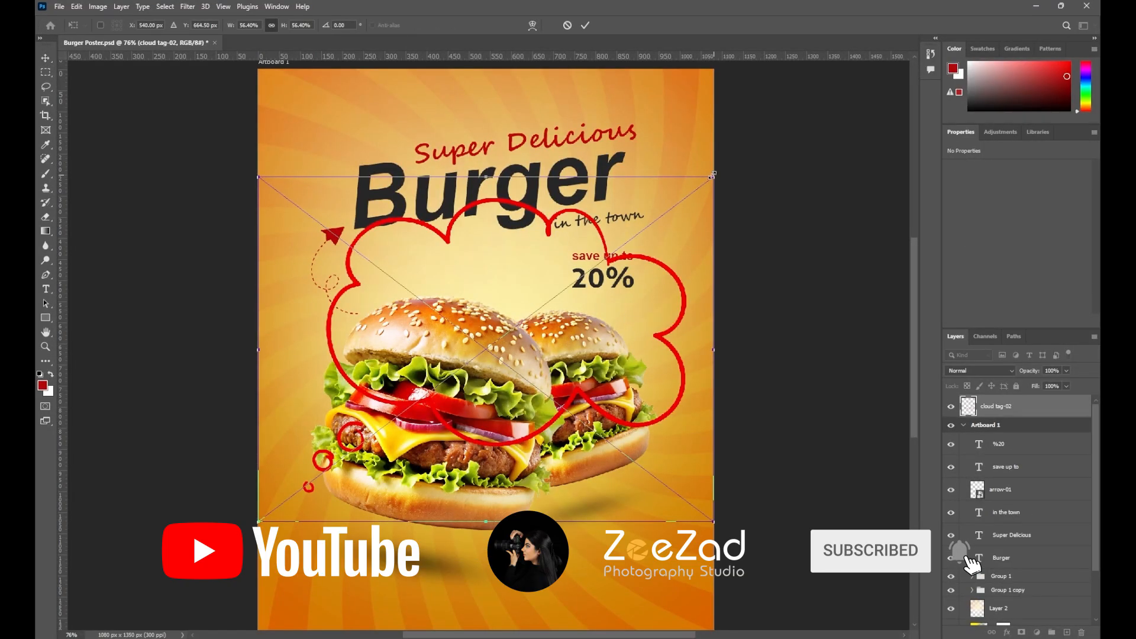
pyautogui.moveTo(712, 176); pyautogui.dragTo(413, 404)
pyautogui.moveTo(369, 476); pyautogui.dragTo(626, 295)
pyautogui.moveTo(688, 228); pyautogui.dragTo(651, 220)
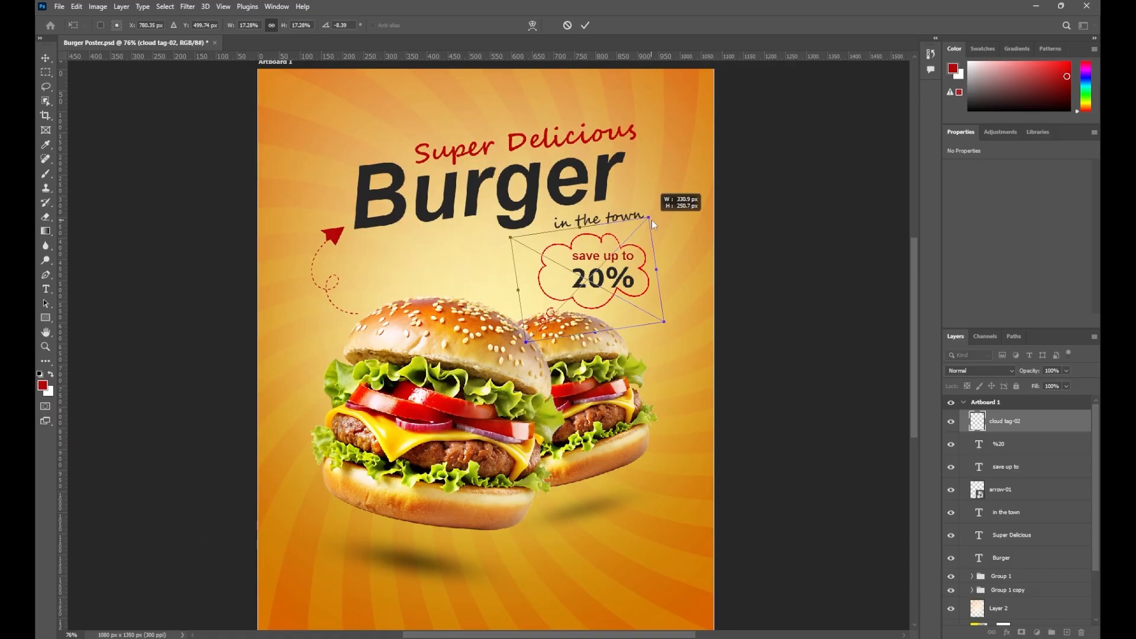
pyautogui.moveTo(669, 330); pyautogui.dragTo(641, 359)
pyautogui.moveTo(669, 248); pyautogui.dragTo(681, 246)
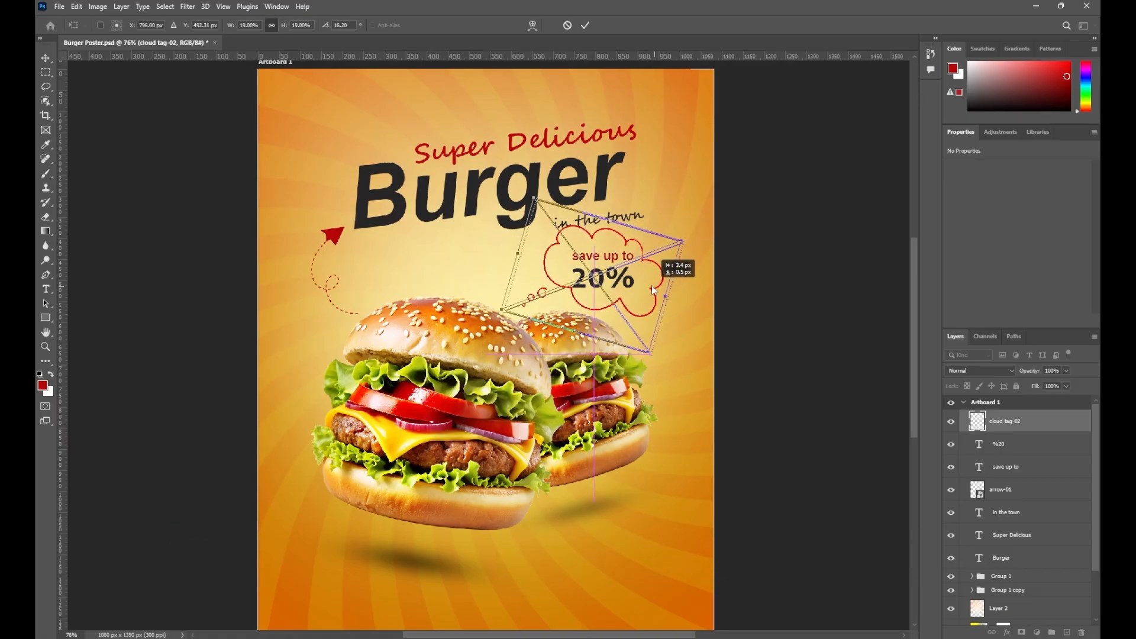
pyautogui.moveTo(653, 289); pyautogui.dragTo(652, 292)
pyautogui.click(584, 26)
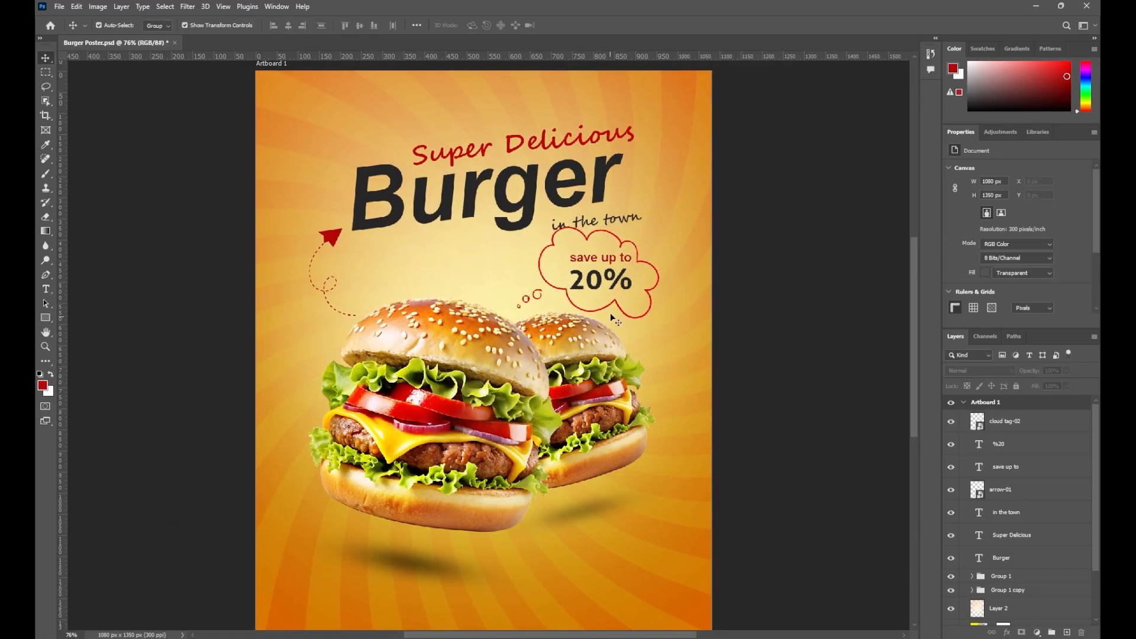
# Nudge the three headline texts upward together
pyautogui.scroll(2, 616, 320)
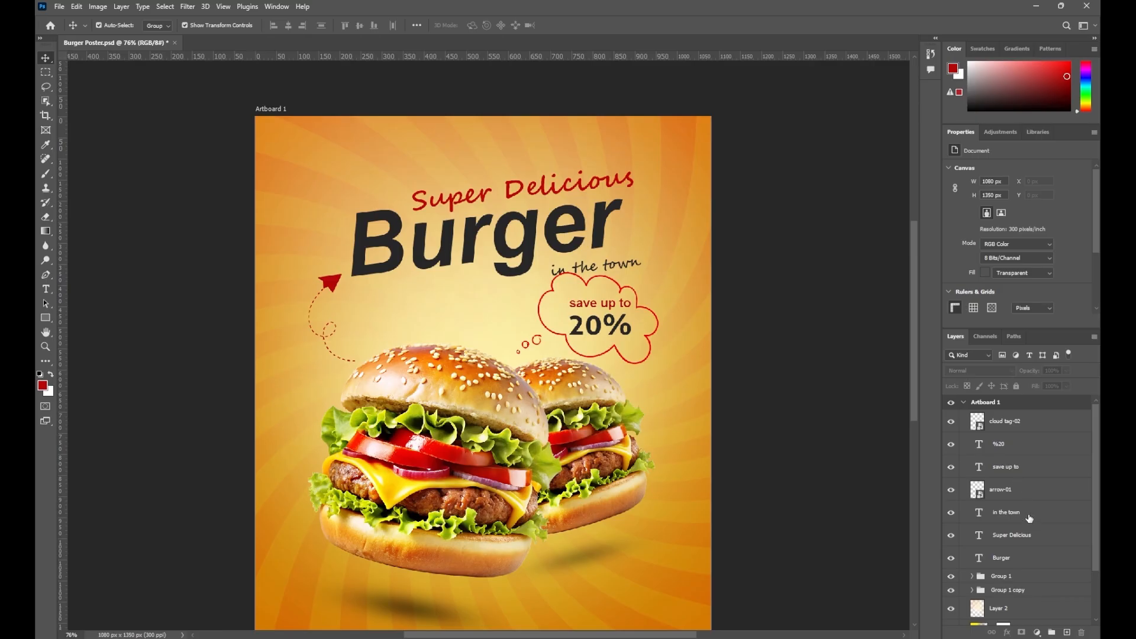
pyautogui.keyDown('shift'); pyautogui.click(1030, 562); pyautogui.keyUp('shift')
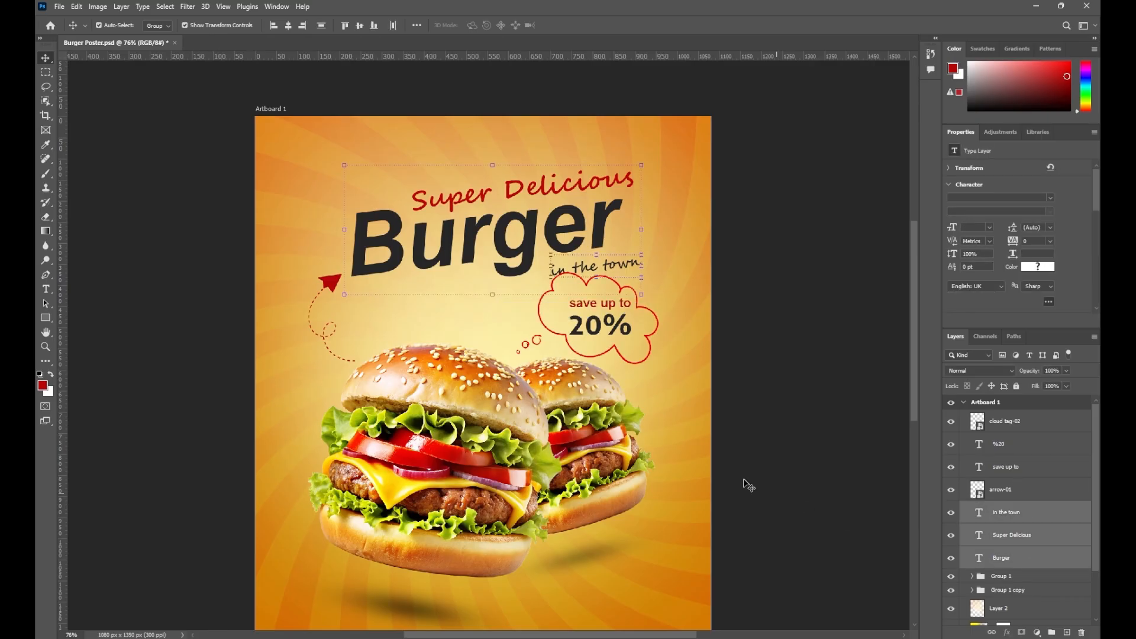
pyautogui.press('Up')
pyautogui.press('Up')
pyautogui.press('Up')
pyautogui.press('Up')
pyautogui.press('Up')
pyautogui.press('Up')
pyautogui.press('Up')
pyautogui.press('Up')
pyautogui.press('Up')
pyautogui.press('Up')
pyautogui.press('Up')
pyautogui.press('Up')
pyautogui.press('Up')
pyautogui.press('Up')
pyautogui.press('Up')
pyautogui.press('Up')
pyautogui.press('Up')
pyautogui.press('Up')
pyautogui.press('Up')
pyautogui.press('Up')
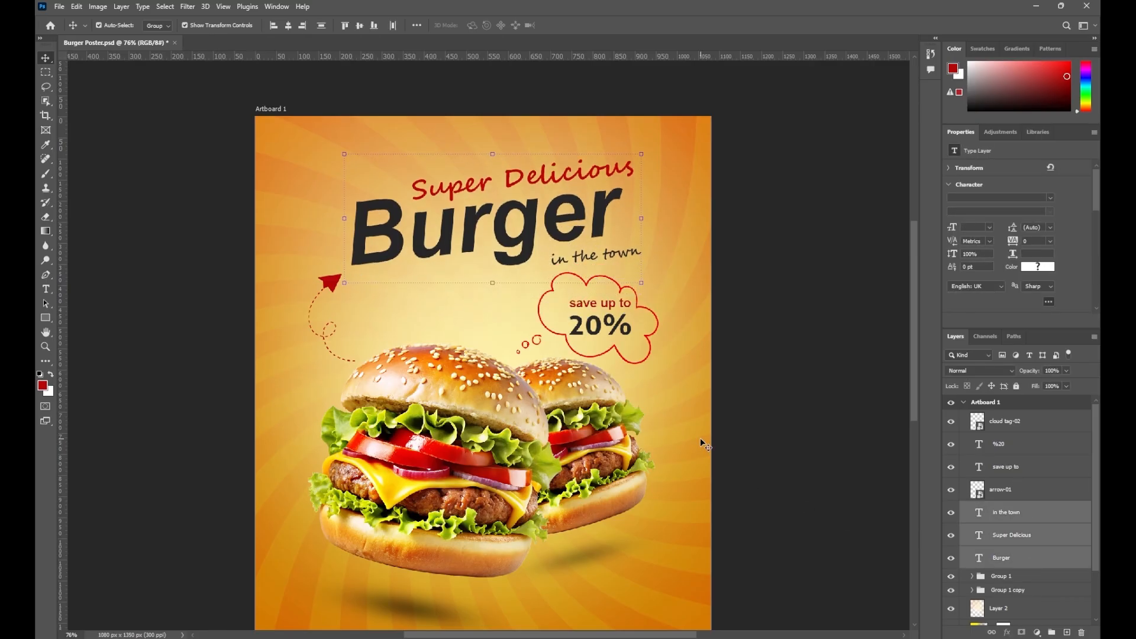
pyautogui.click(779, 335)
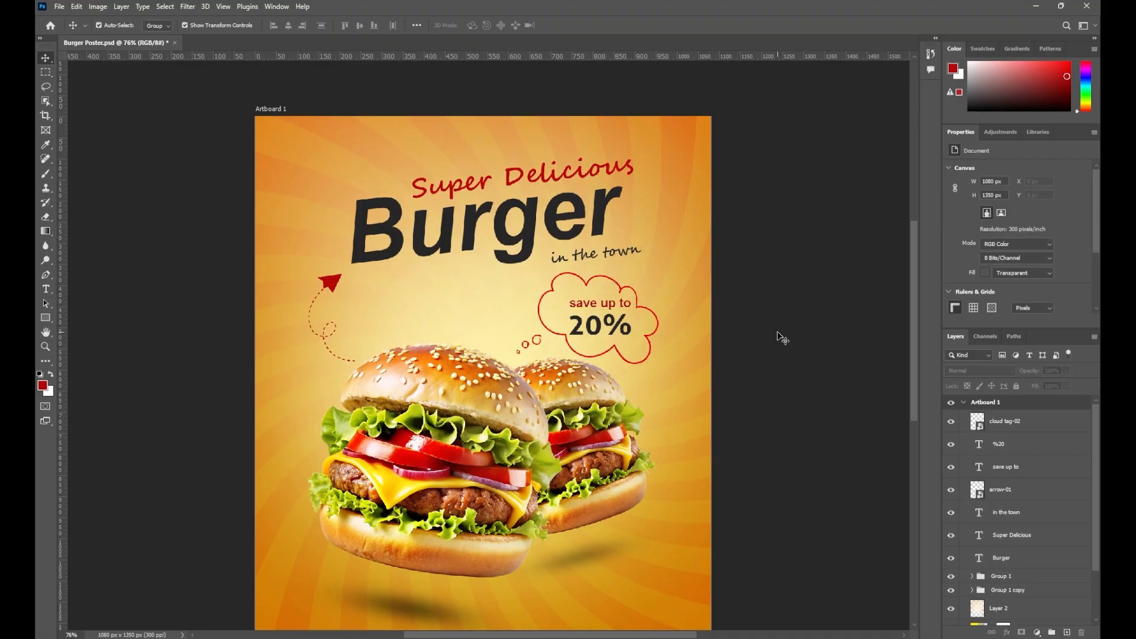
# Shift 'in the town' right, then select the offer texts and cloud tag together
pyautogui.moveTo(612, 257); pyautogui.dragTo(638, 253)
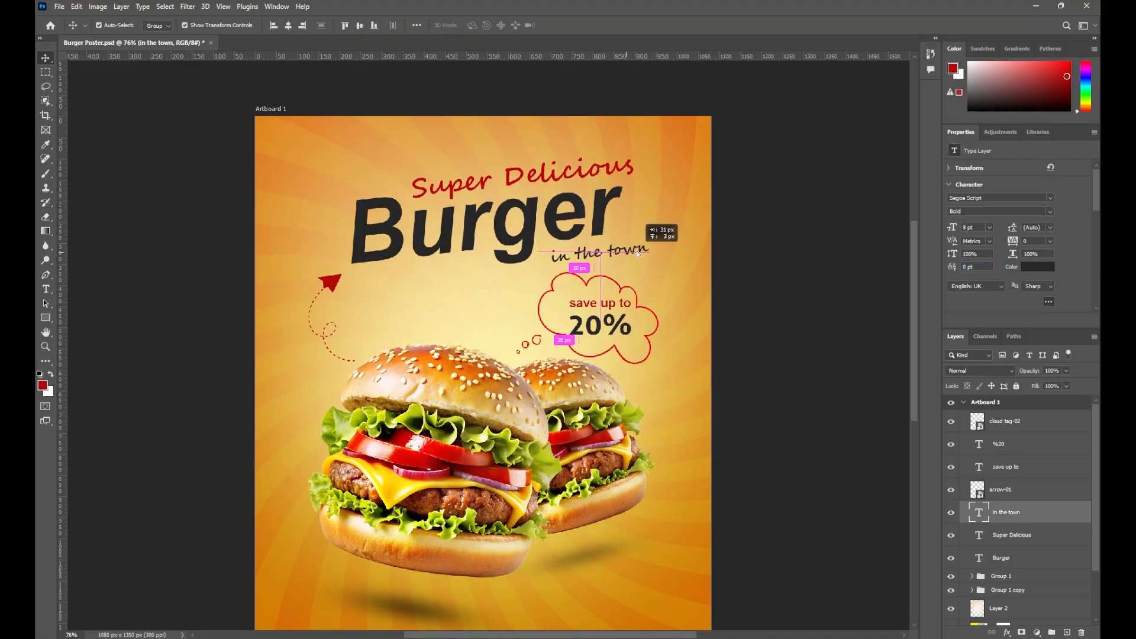
pyautogui.click(810, 284)
pyautogui.moveTo(809, 285); pyautogui.dragTo(796, 233)
pyautogui.click(585, 248)
pyautogui.keyDown('shift'); pyautogui.click(586, 269); pyautogui.keyUp('shift')
pyautogui.keyDown('shift'); pyautogui.click(593, 221); pyautogui.keyUp('shift')
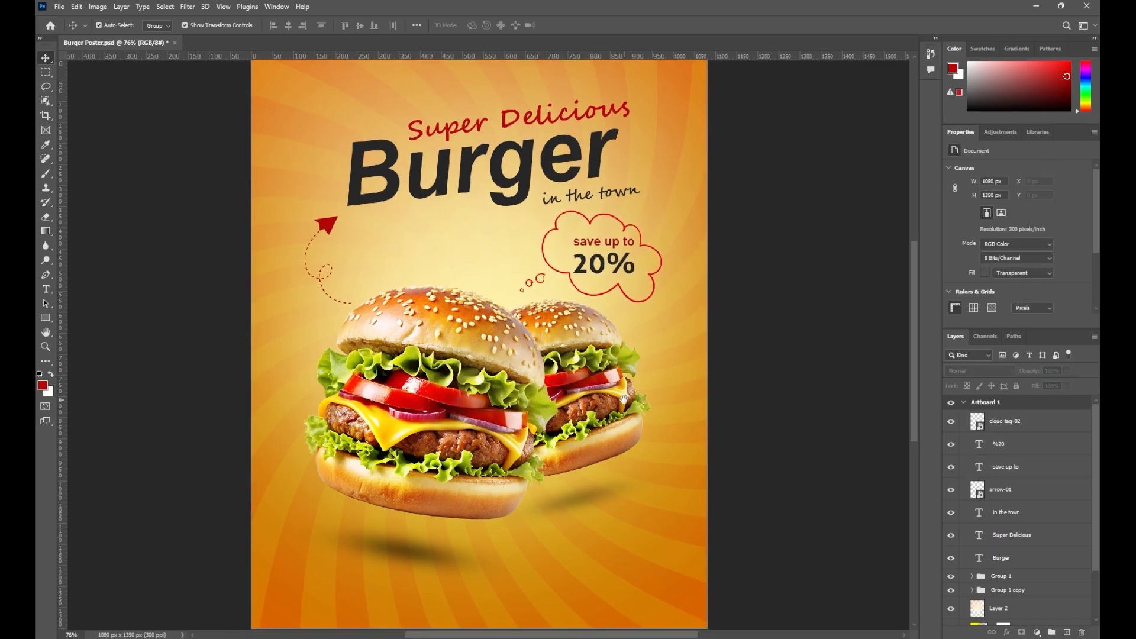
# Check the orange ff7800 Color Fill and lower Gradient Fill 1's opacity to 49%
pyautogui.doubleClick(980, 613)
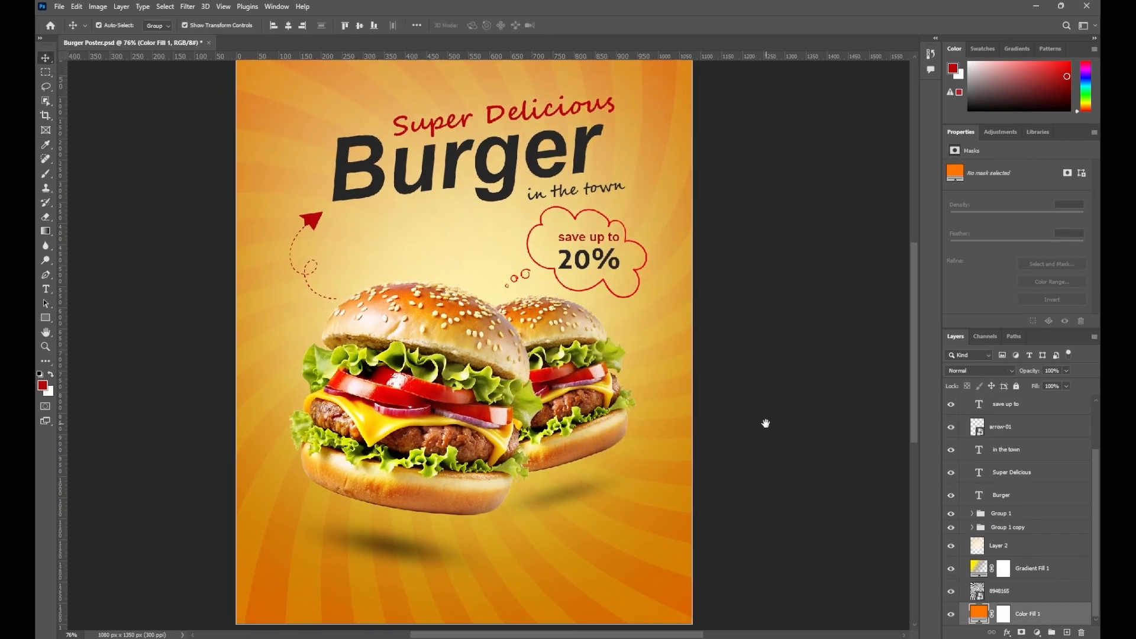
pyautogui.click(1032, 568)
pyautogui.moveTo(1066, 371); pyautogui.dragTo(1041, 384)
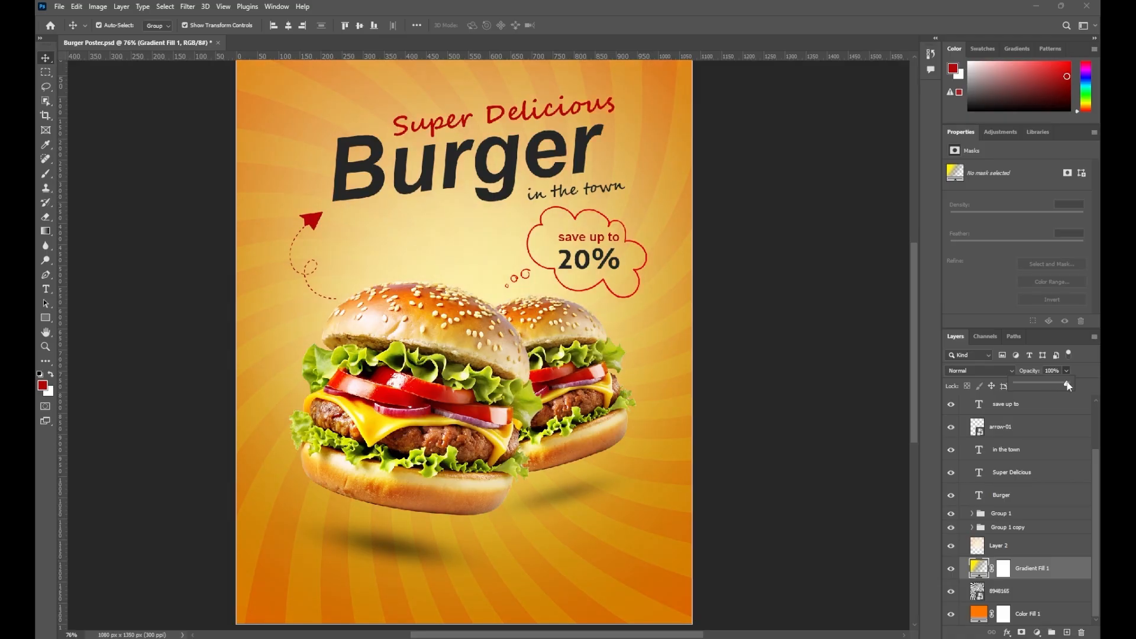
# Lower Layer 2's opacity to about 43%
pyautogui.click(1033, 591)
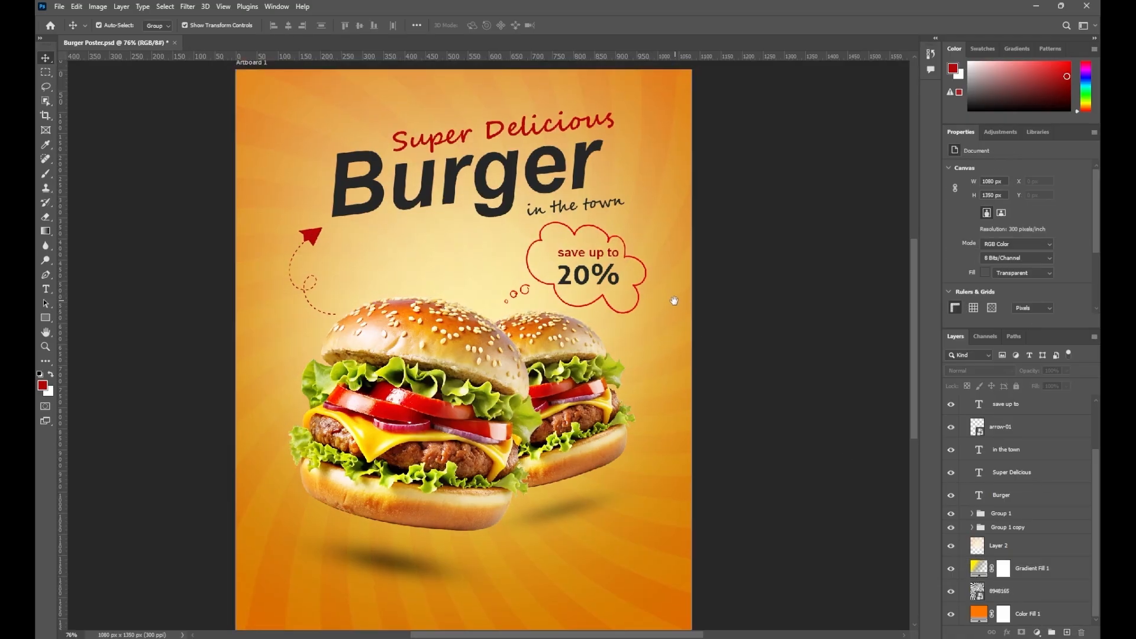
pyautogui.click(1032, 591)
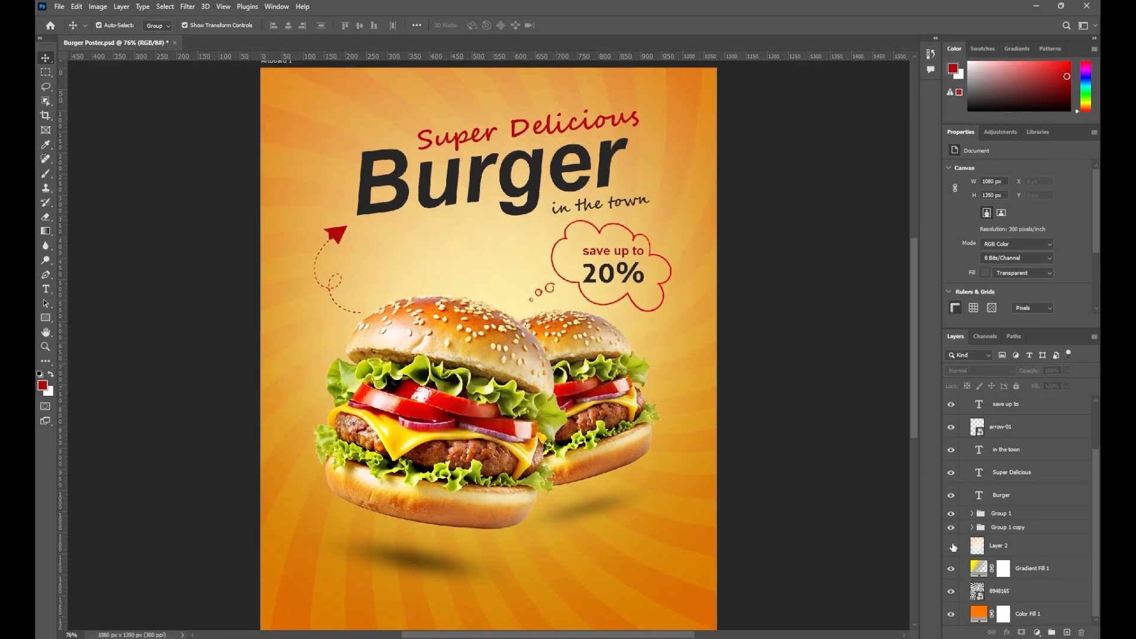
pyautogui.click(1033, 546)
pyautogui.moveTo(1066, 370); pyautogui.dragTo(1044, 385)
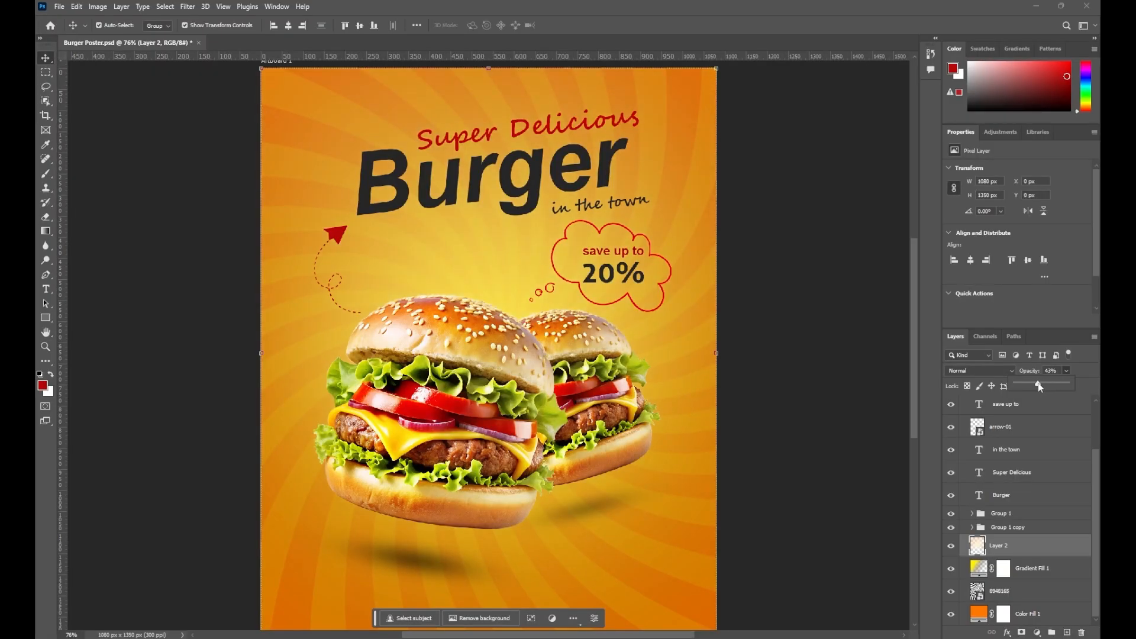
# Keep the glow layer in Soft Light, resize the brush, and undo the two white glow strokes above the burger
pyautogui.click(46, 173)
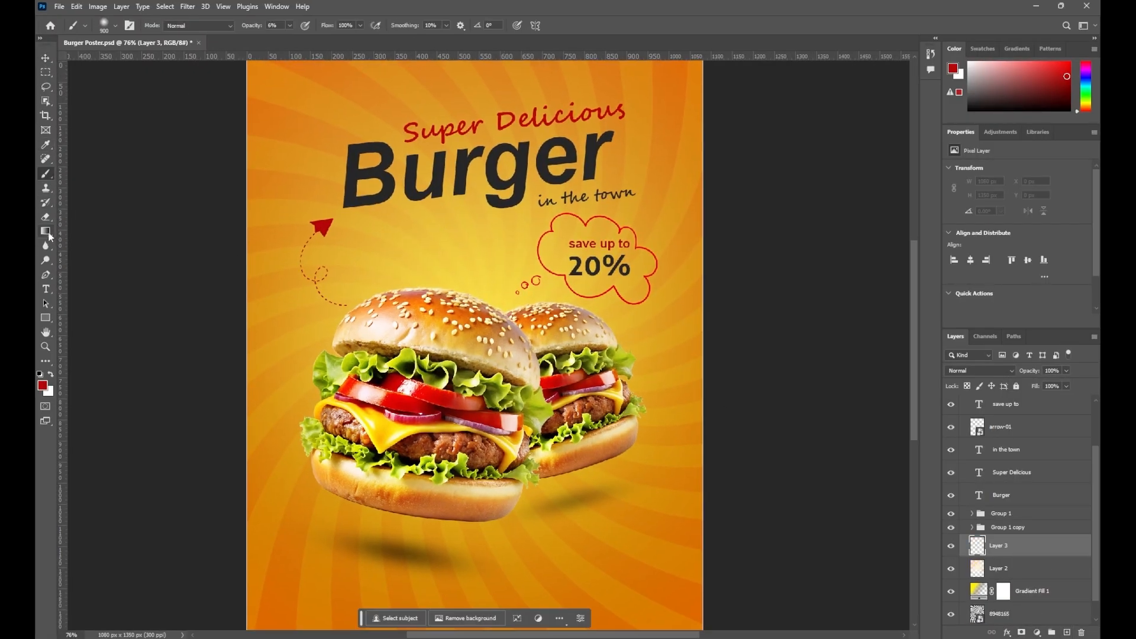
pyautogui.click(290, 26)
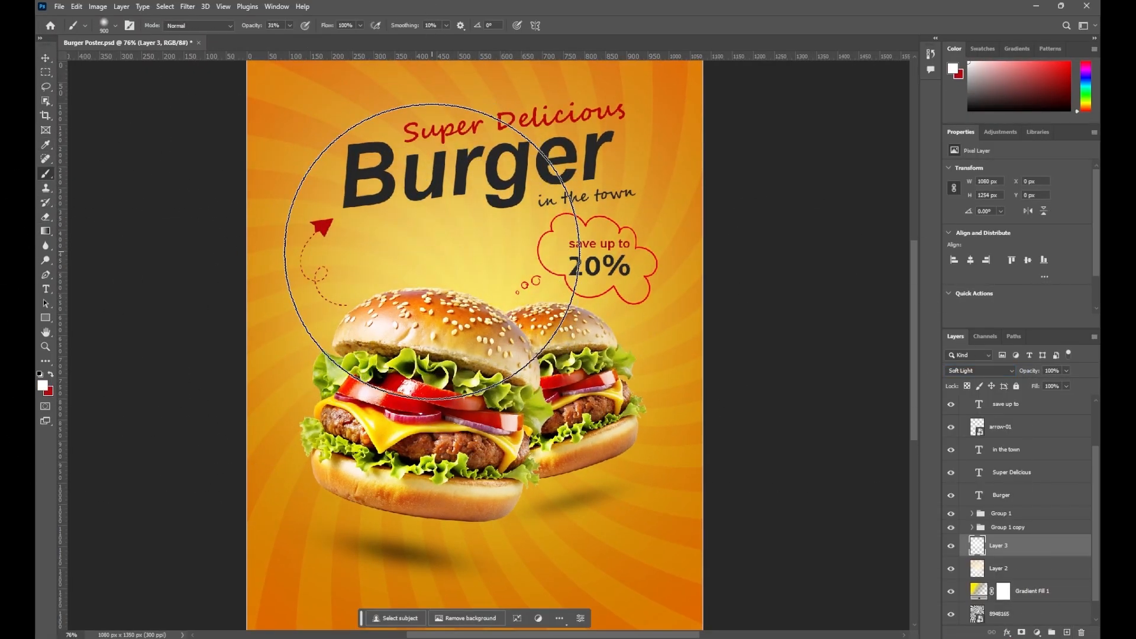
pyautogui.press('[')
pyautogui.press('[')
pyautogui.press('[')
pyautogui.press('[')
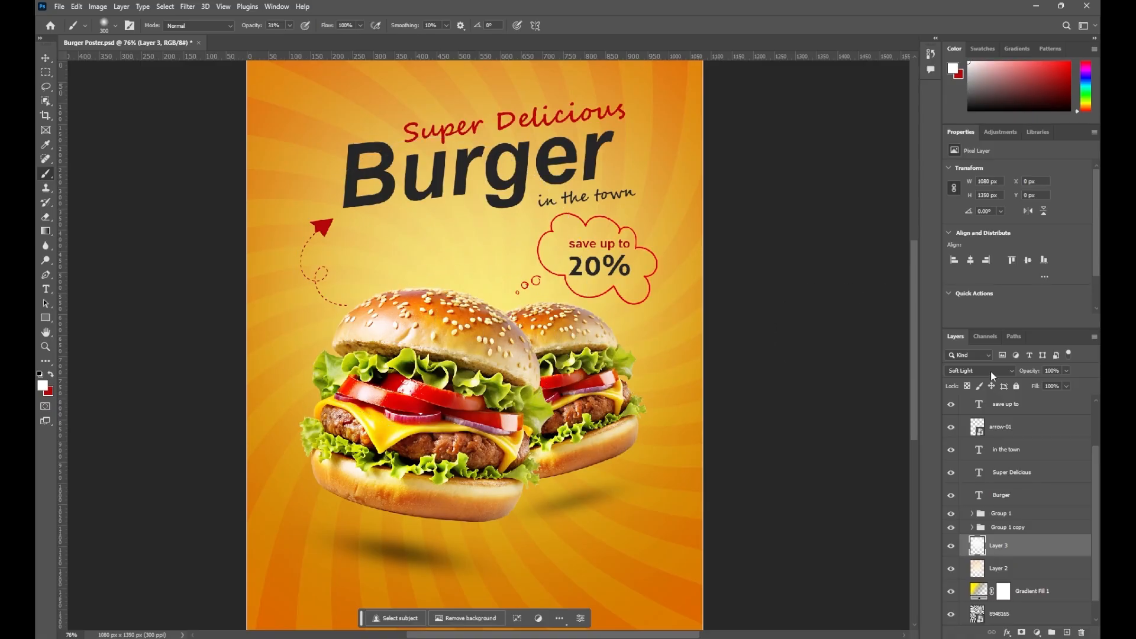
pyautogui.click(991, 372)
pyautogui.click(1029, 551)
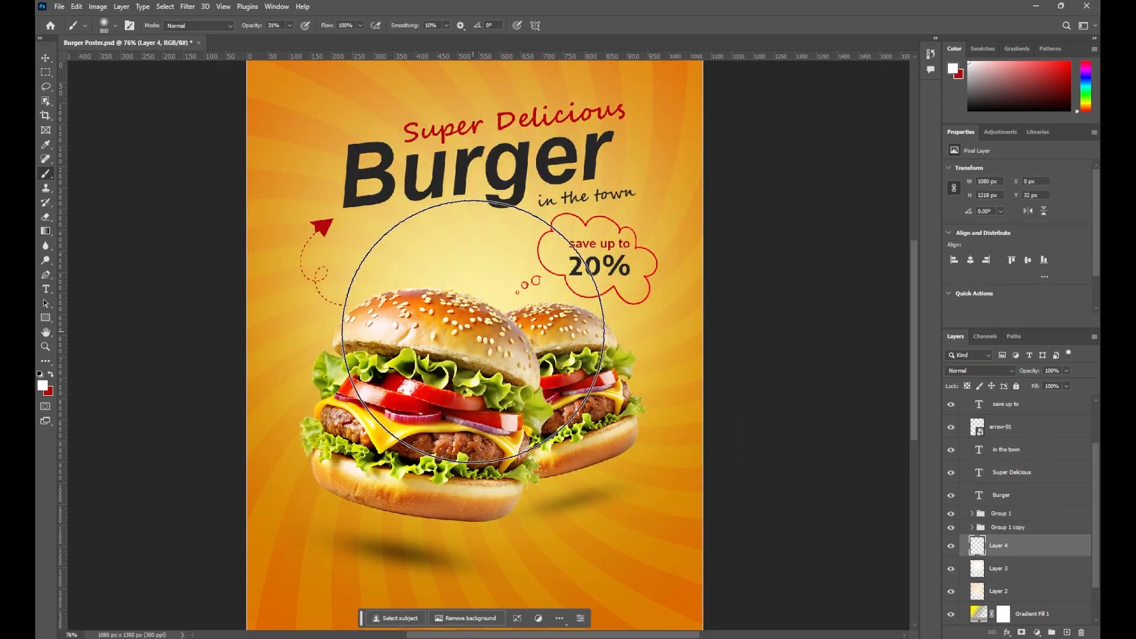
pyautogui.press('[')
pyautogui.press('[')
pyautogui.hotkey('ctrl', 'z')
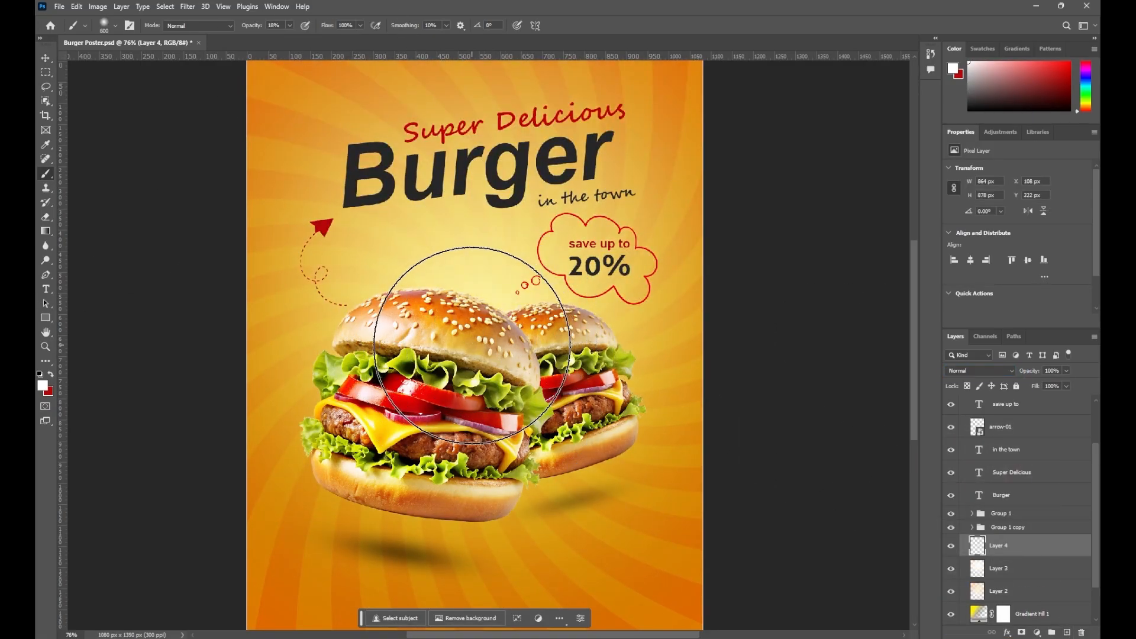
pyautogui.hotkey('ctrl', 'z')
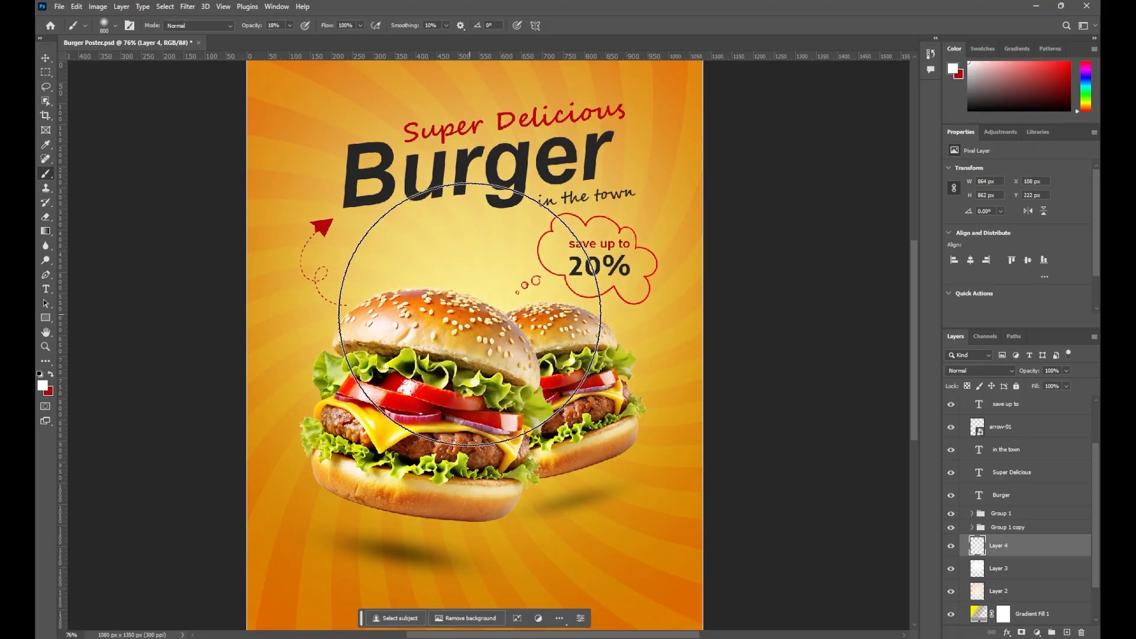
# Repaint a soft white glow with a 10%-opacity, 700 px brush, then view the poster at 66.7%
pyautogui.press(']')
pyautogui.press(']')
pyautogui.press(']')
pyautogui.hotkey('ctrl', '-')
pyautogui.hotkey('ctrl', '-')
pyautogui.hotkey('ctrl', '0')
pyautogui.scroll(2, 604, 541)
pyautogui.click(290, 26)
pyautogui.moveTo(290, 38); pyautogui.dragTo(286, 38)
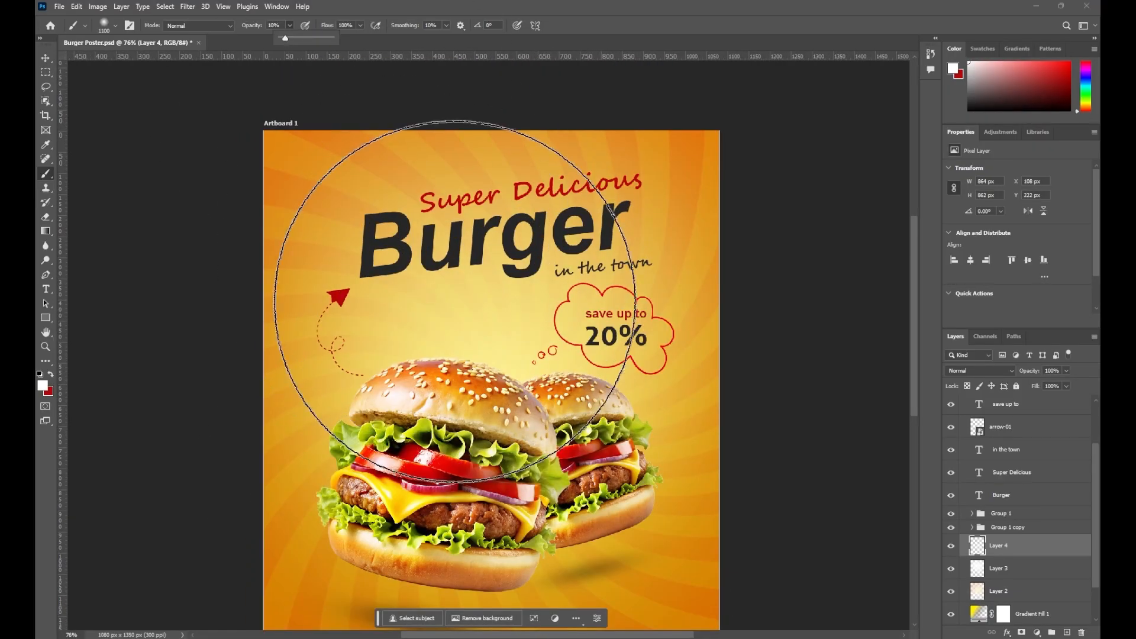
pyautogui.press('[')
pyautogui.press('[')
pyautogui.press('[')
pyautogui.press('[')
pyautogui.click(490, 436)
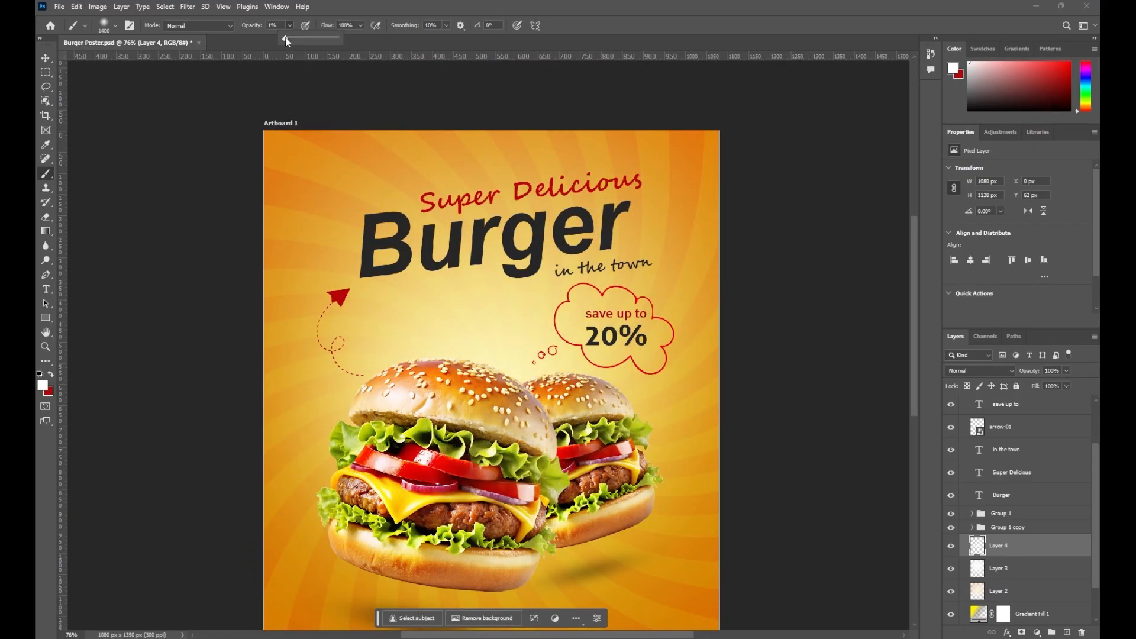
pyautogui.click(489, 338)
pyautogui.hotkey('ctrl', '-')
pyautogui.hotkey('ctrl', '0')
pyautogui.hotkey('ctrl', '-')
# Add a new Soft Light layer above Layer 4 and set a bright yellow foreground colour
pyautogui.click(46, 58)
pyautogui.click(136, 225)
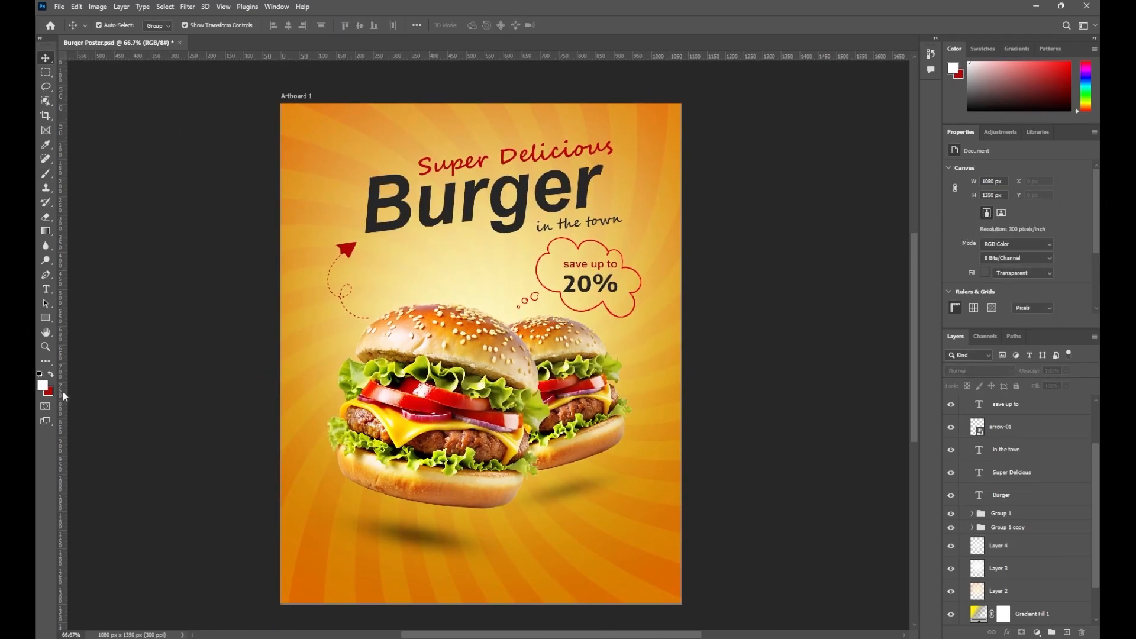
pyautogui.click(1000, 545)
pyautogui.click(1067, 633)
pyautogui.click(980, 371)
pyautogui.click(971, 505)
pyautogui.click(42, 385)
pyautogui.moveTo(752, 386); pyautogui.dragTo(755, 365)
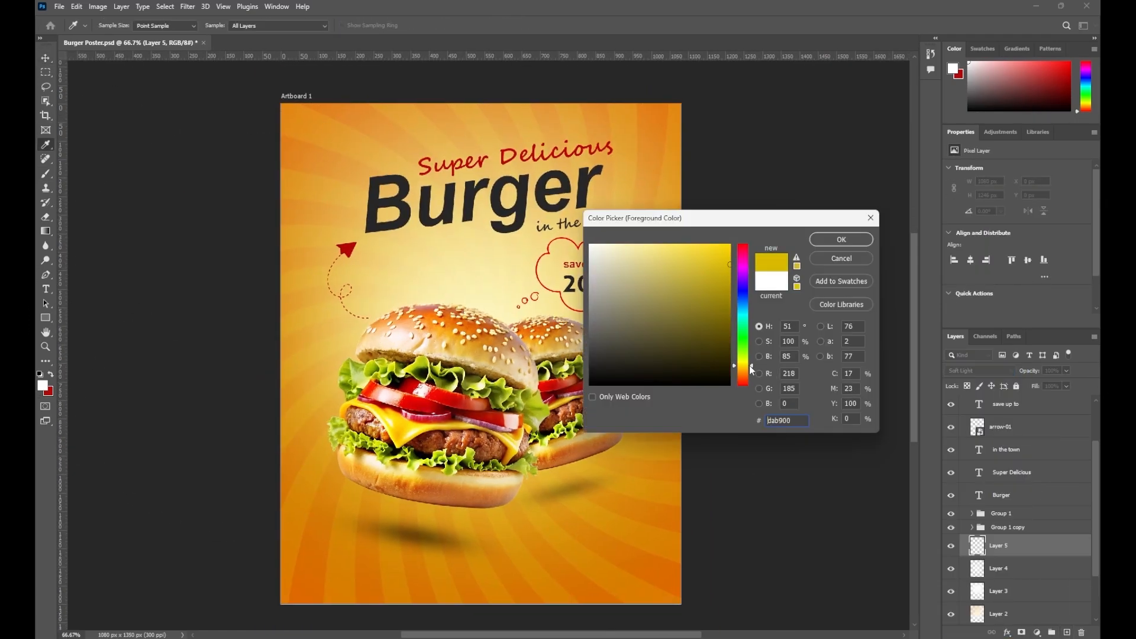
pyautogui.click(841, 239)
# Paint soft yellow light across the poster's upper area with a 900 px brush
pyautogui.press('b')
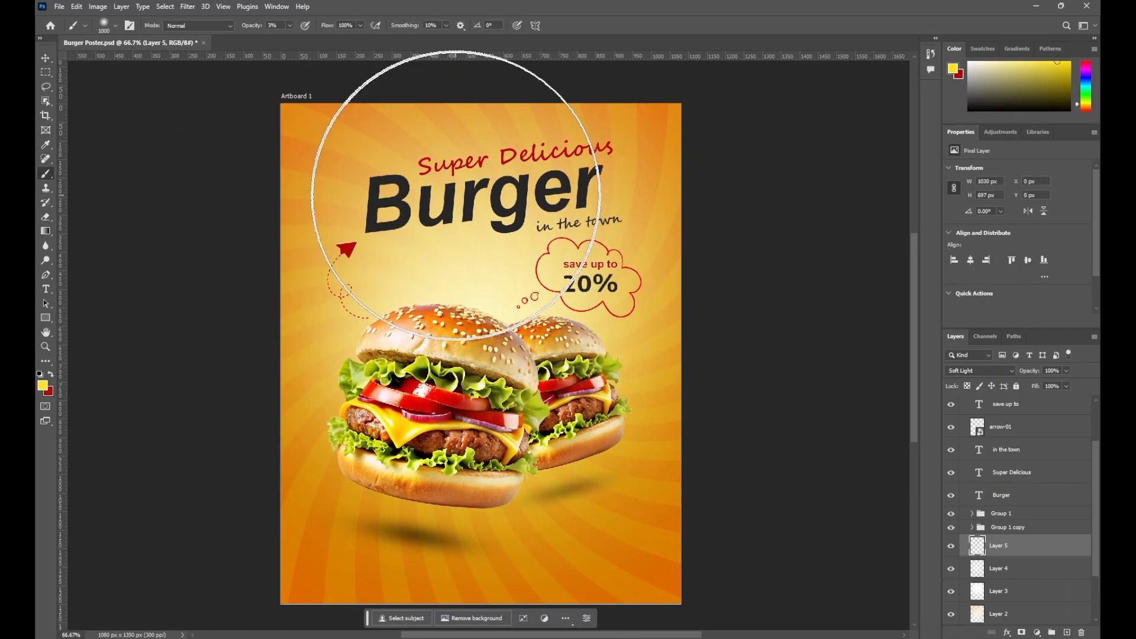
pyautogui.click(479, 156)
pyautogui.press(']')
pyautogui.press(']')
pyautogui.click(358, 145)
pyautogui.click(671, 167)
pyautogui.click(327, 122)
pyautogui.click(631, 271)
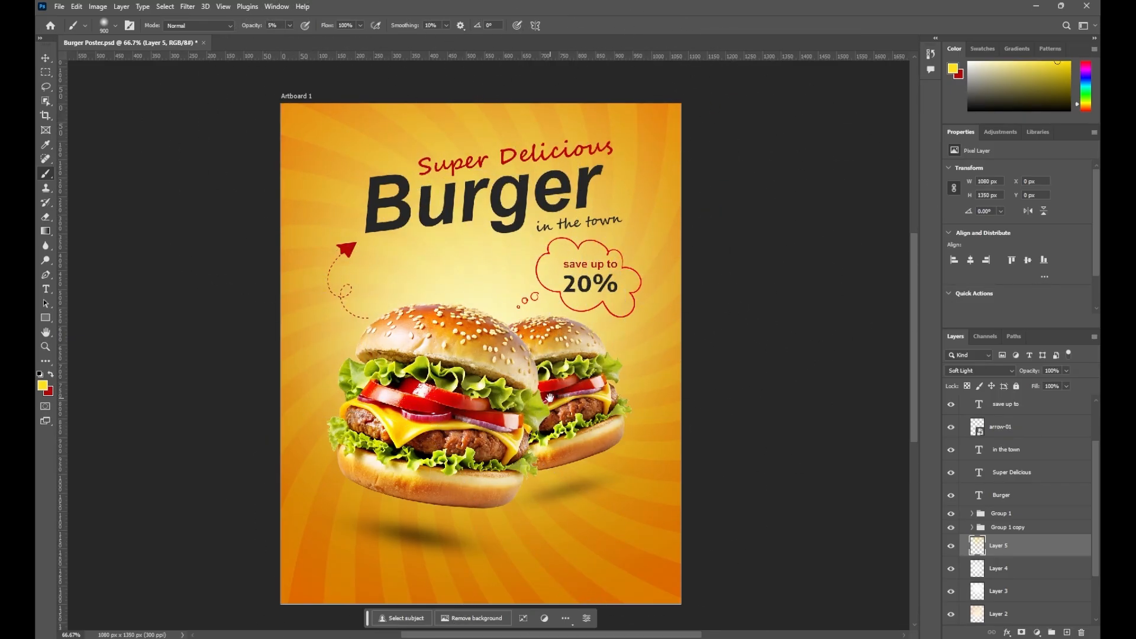
# Add another Soft Light layer above Layer 4 for shading, with black as the paint colour
pyautogui.click(1000, 568)
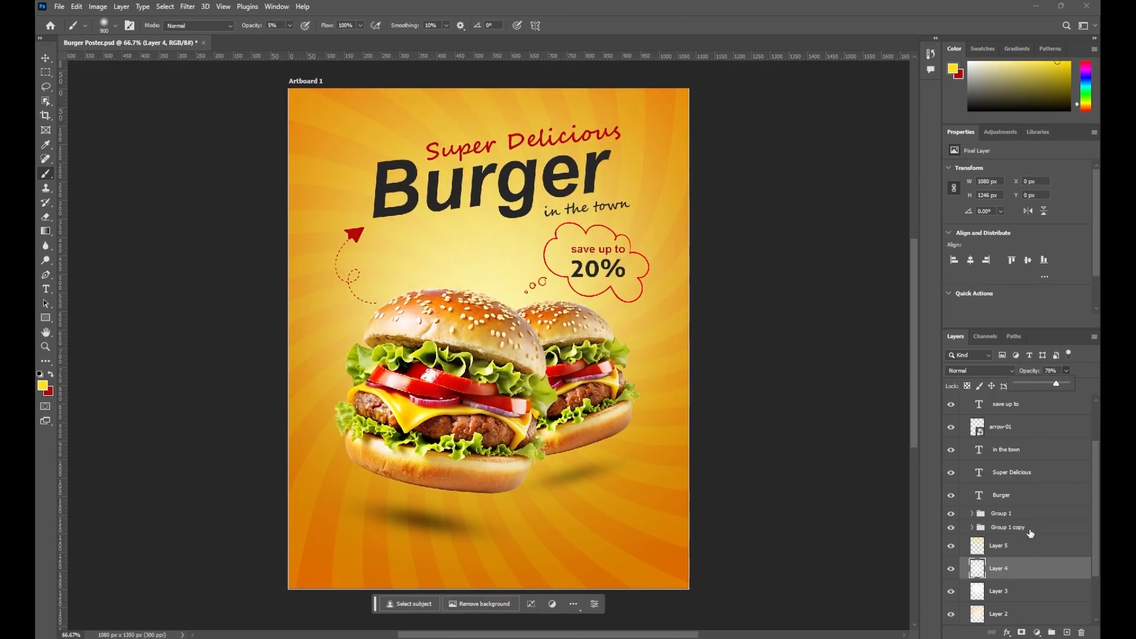
pyautogui.click(1067, 633)
pyautogui.click(979, 371)
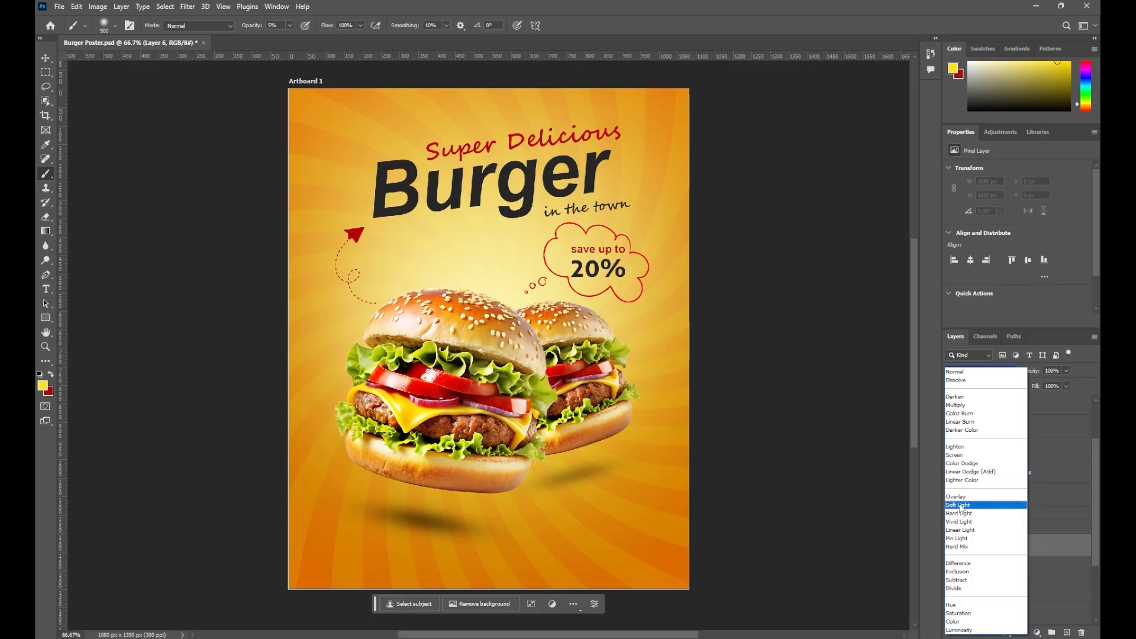
pyautogui.click(960, 505)
pyautogui.click(43, 385)
pyautogui.click(592, 382)
pyautogui.click(841, 239)
# Paint black shading along the poster's bottom edge and its left and right sides
pyautogui.moveTo(429, 560); pyautogui.dragTo(426, 504)
pyautogui.click(351, 466)
pyautogui.click(713, 401)
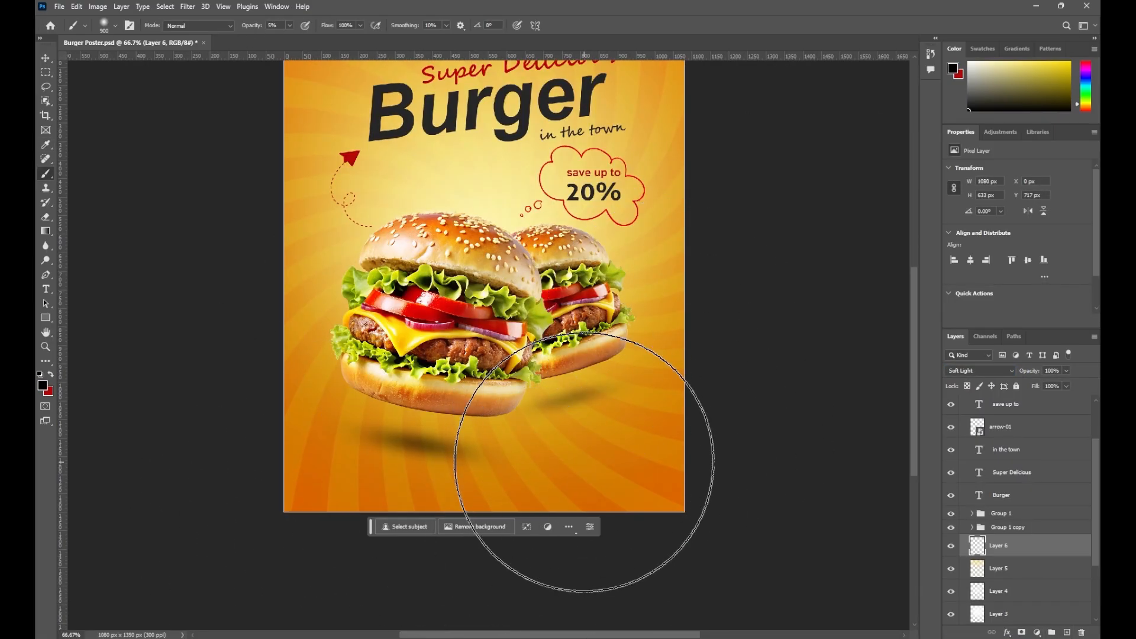
pyautogui.click(200, 361)
pyautogui.click(709, 321)
pyautogui.moveTo(441, 429); pyautogui.dragTo(445, 519)
pyautogui.hotkey('ctrl', '-')
pyautogui.hotkey('ctrl', '0')
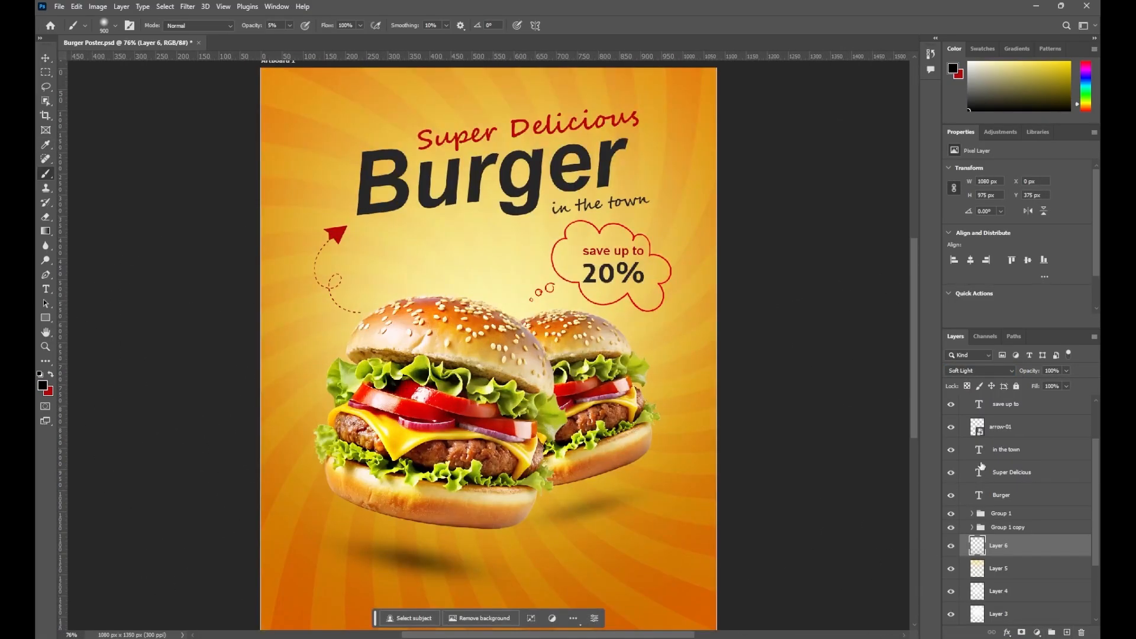
pyautogui.scroll(-3, 1017, 545)
# Group Layer 6 and the layers below it into Group 2
pyautogui.keyDown('shift'); pyautogui.click(1007, 612); pyautogui.keyUp('shift')
pyautogui.hotkey('ctrl', 'g')
pyautogui.moveTo(441, 260); pyautogui.dragTo(436, 314)
pyautogui.hotkey('ctrl', '0')
# Draw a rectangle near the bottom of the poster with the Rectangle tool
pyautogui.rightClick(46, 318)
pyautogui.click(89, 318)
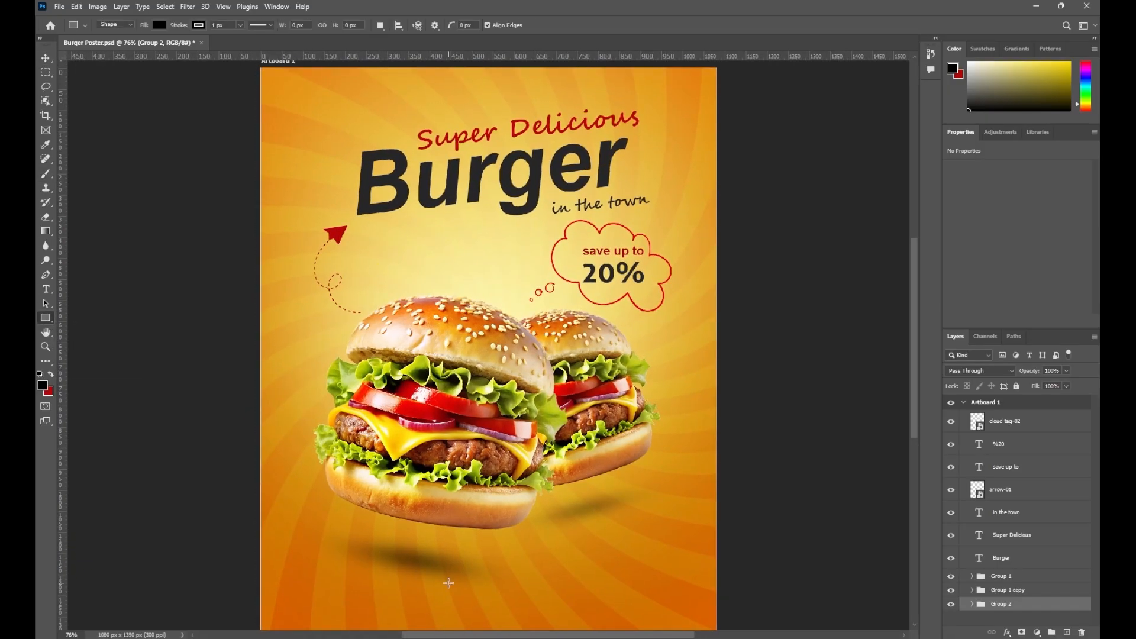
pyautogui.hotkey('ctrl', '-')
pyautogui.moveTo(438, 540); pyautogui.dragTo(578, 572)
# Fill the rectangle green, round its corners to 42 px, centre it at the bottom, and darken the green
pyautogui.click(984, 248)
pyautogui.click(1086, 270)
pyautogui.click(746, 353)
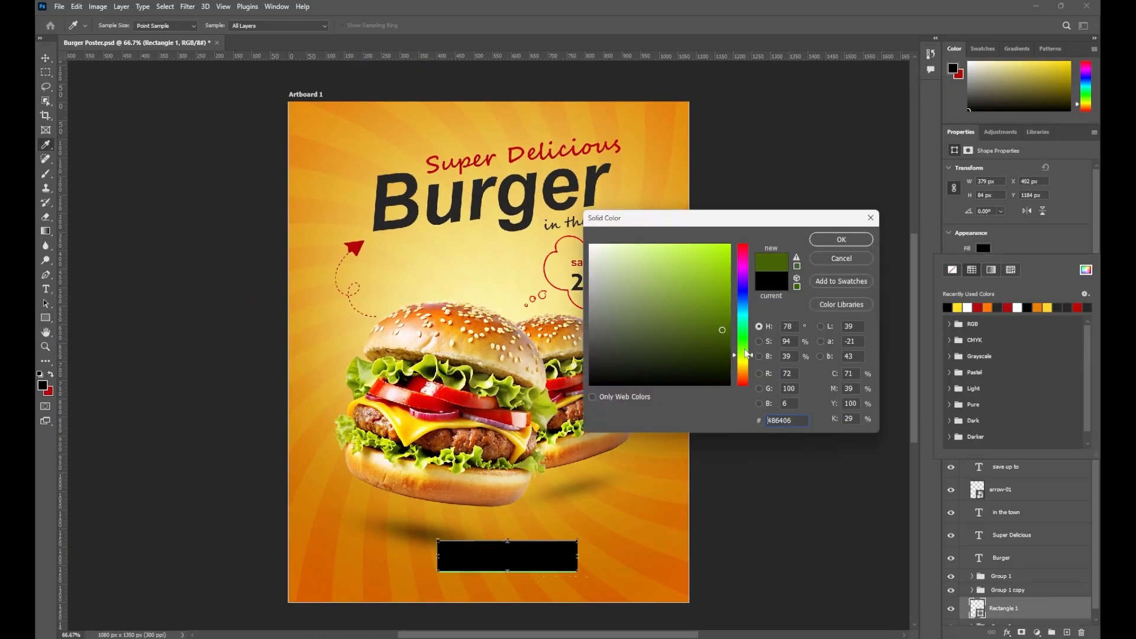
pyautogui.click(841, 239)
pyautogui.click(46, 58)
pyautogui.scroll(-3, 1018, 213)
pyautogui.moveTo(971, 263); pyautogui.dragTo(1006, 263)
pyautogui.moveTo(489, 515); pyautogui.dragTo(473, 532)
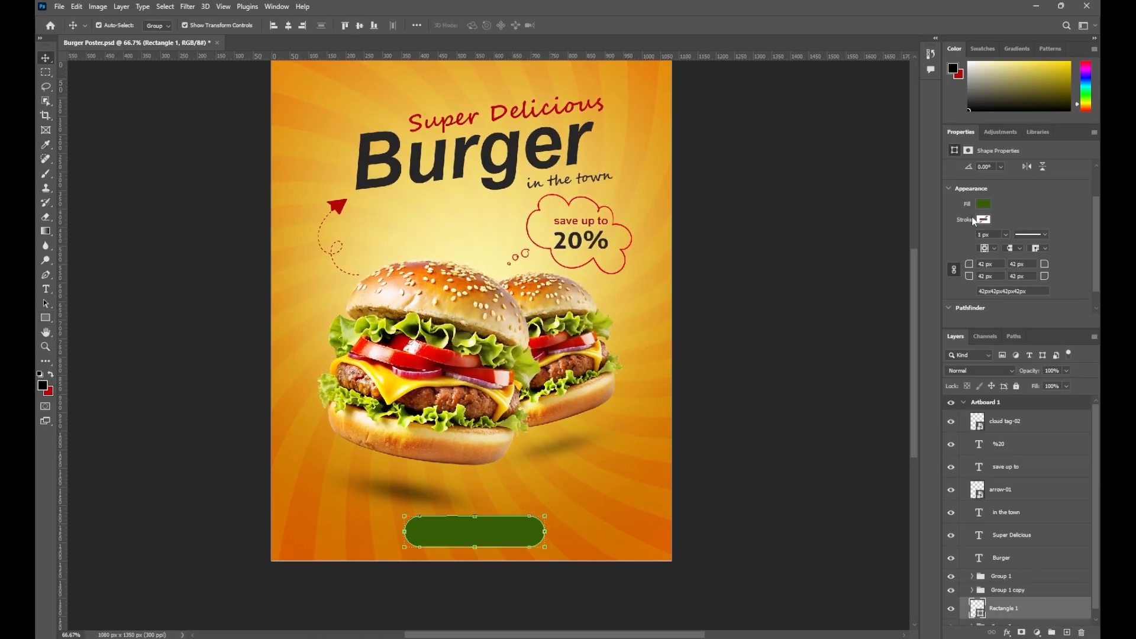
pyautogui.click(983, 249)
pyautogui.click(1086, 270)
pyautogui.click(712, 355)
# Confirm the dark green fill and make the bar narrower with Free Transform
pyautogui.click(841, 239)
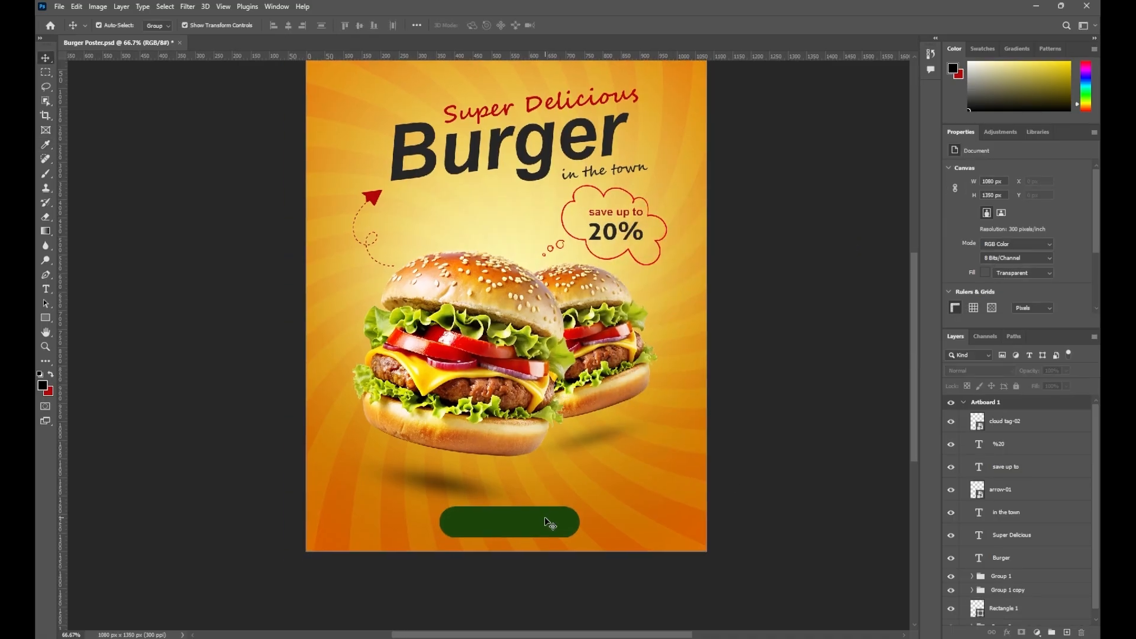
pyautogui.hotkey('ctrl', 't')
pyautogui.moveTo(578, 523)
pyautogui.mouseDown()
pyautogui.moveTo(574, 509)
pyautogui.moveTo(564, 516)
pyautogui.mouseUp()
pyautogui.press('Return')
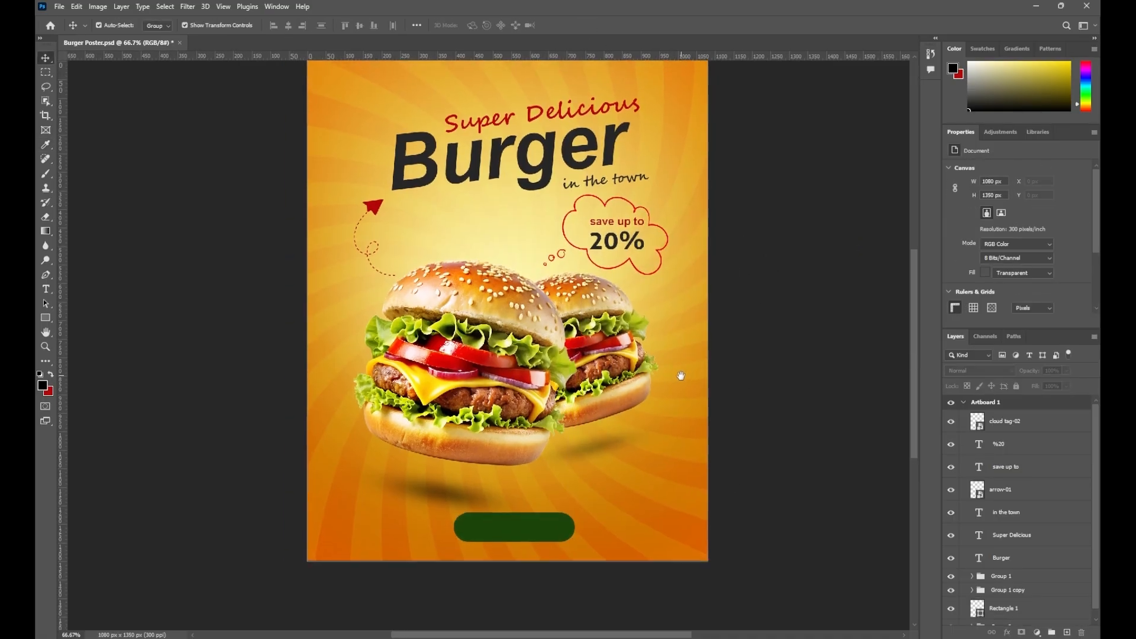
# Alt-drag a copy of the 'save up to' text onto the bar, retype it as white ORDER NOW, and centre it
pyautogui.click(615, 212)
pyautogui.moveTo(615, 212); pyautogui.dragTo(516, 513)
pyautogui.doubleClick(516, 509)
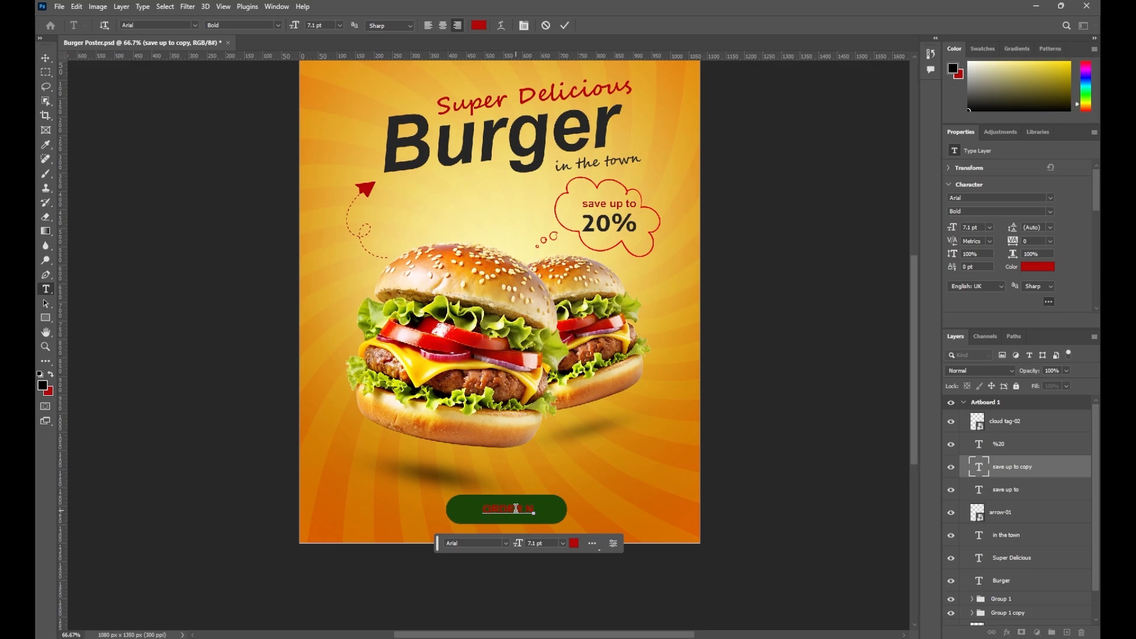
pyautogui.click(46, 58)
pyautogui.click(1037, 267)
pyautogui.click(591, 246)
pyautogui.click(841, 239)
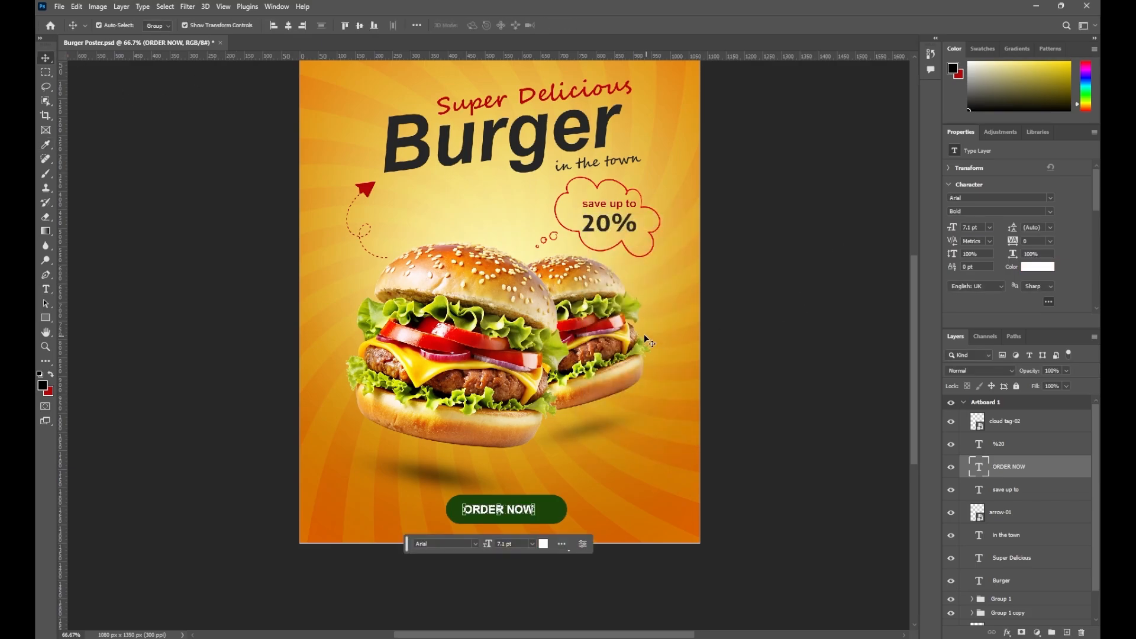
pyautogui.moveTo(509, 514); pyautogui.dragTo(577, 512)
pyautogui.click(584, 26)
# Widen the green button and centre both it and ORDER NOW horizontally, undoing a stray move
pyautogui.click(585, 25)
pyautogui.click(558, 513)
pyautogui.click(585, 25)
pyautogui.click(288, 25)
pyautogui.click(507, 510)
pyautogui.click(288, 25)
pyautogui.click(486, 367)
pyautogui.moveTo(509, 355); pyautogui.dragTo(500, 364)
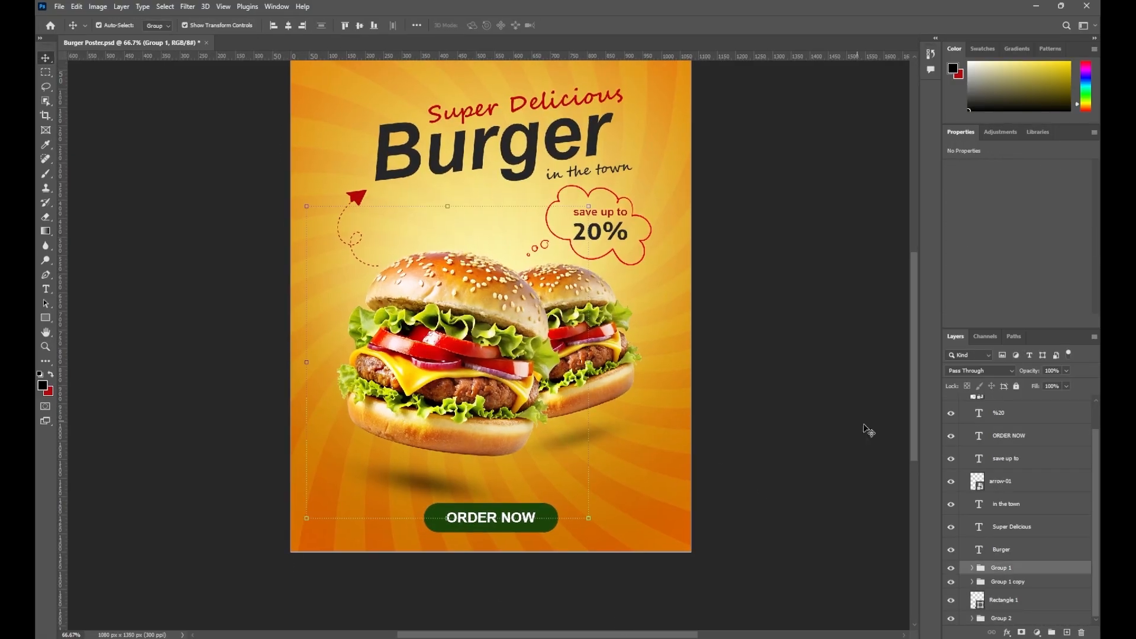
pyautogui.doubleClick(979, 435)
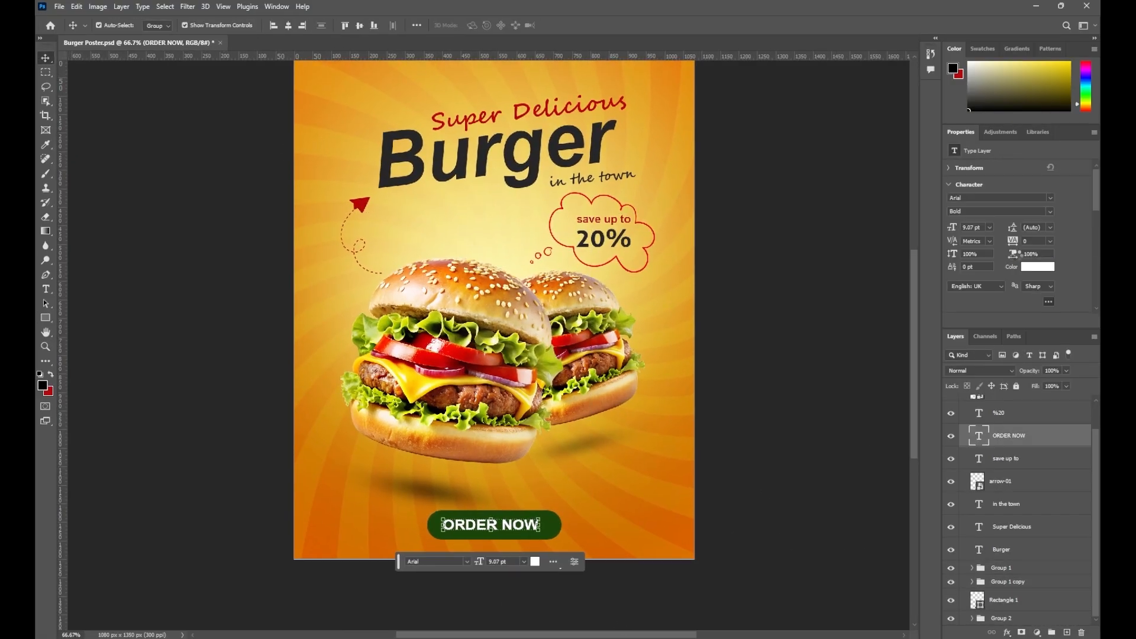
pyautogui.hotkey('ctrl', 'z')
pyautogui.hotkey('ctrl', 'z')
pyautogui.hotkey('ctrl', 'z')
# Re-centre the button and ORDER NOW, nudge them lower, and Alt-drag an ORDER NOW copy to the lower left
pyautogui.hotkey('ctrl', 'a')
pyautogui.click(555, 525)
pyautogui.click(288, 26)
pyautogui.press('Down')
pyautogui.press('Down')
pyautogui.press('Down')
pyautogui.press('Down')
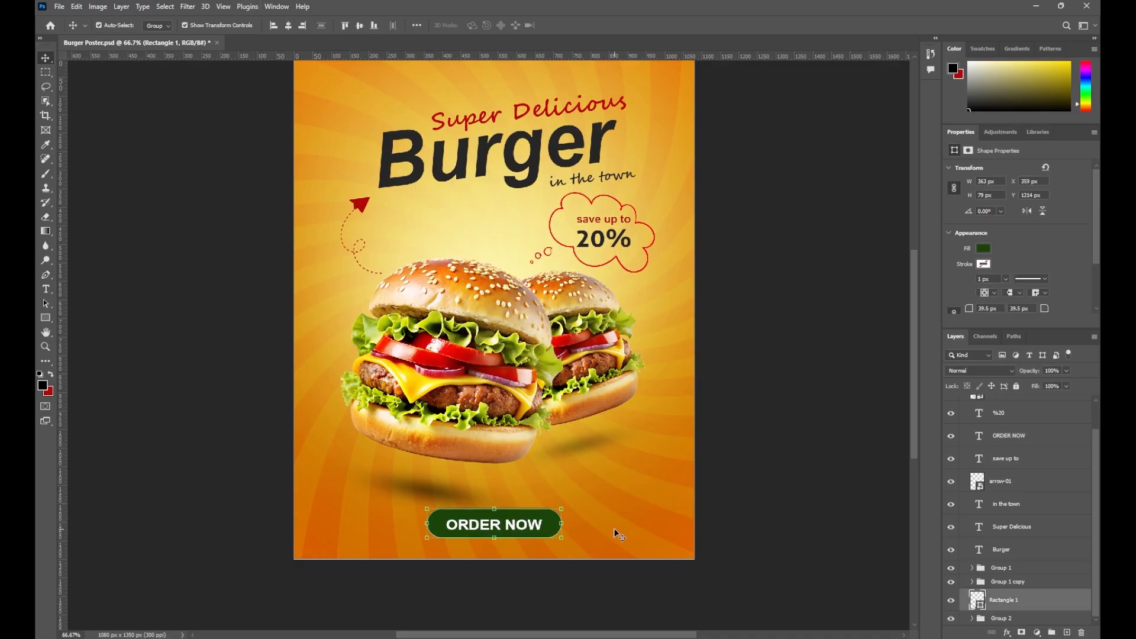
pyautogui.click(616, 535)
pyautogui.click(538, 526)
pyautogui.hotkey('ctrl', 'a')
pyautogui.hotkey('ctrl', 'd')
pyautogui.doubleClick(368, 524)
pyautogui.keyDown('alt'); pyautogui.moveTo(505, 524); pyautogui.dragTo(381, 496); pyautogui.keyUp('alt')
# Commit FOR DELIVERY and duplicate the 20% below it, retyped as a phone number shrunk to 8.8 pt
pyautogui.click(44, 59)
pyautogui.doubleClick(355, 501)
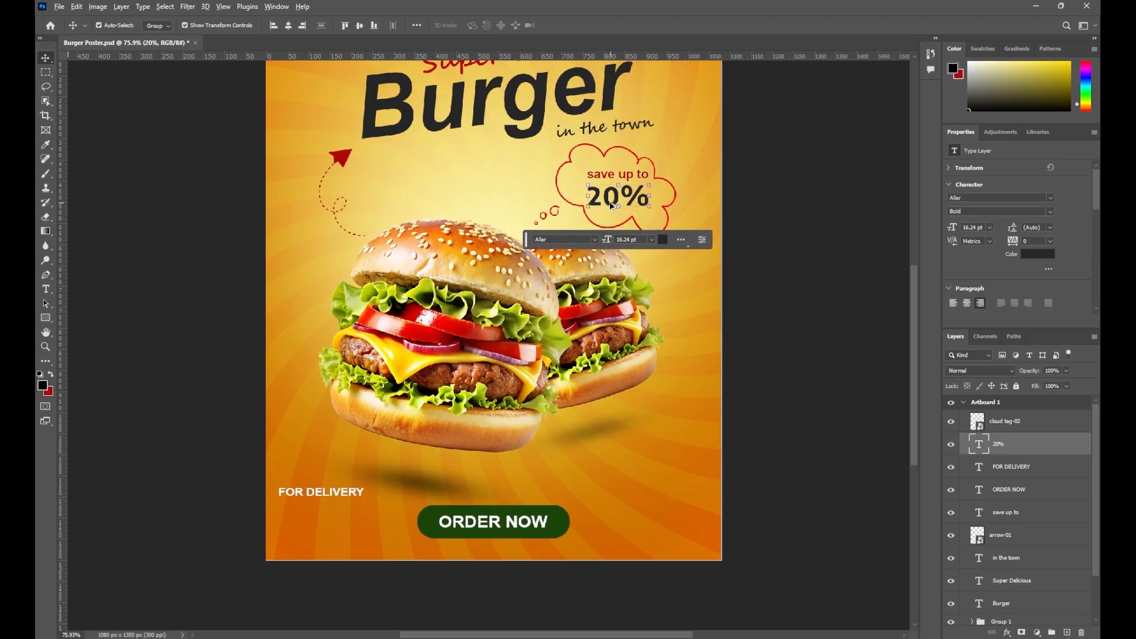
pyautogui.moveTo(617, 194); pyautogui.dragTo(311, 519)
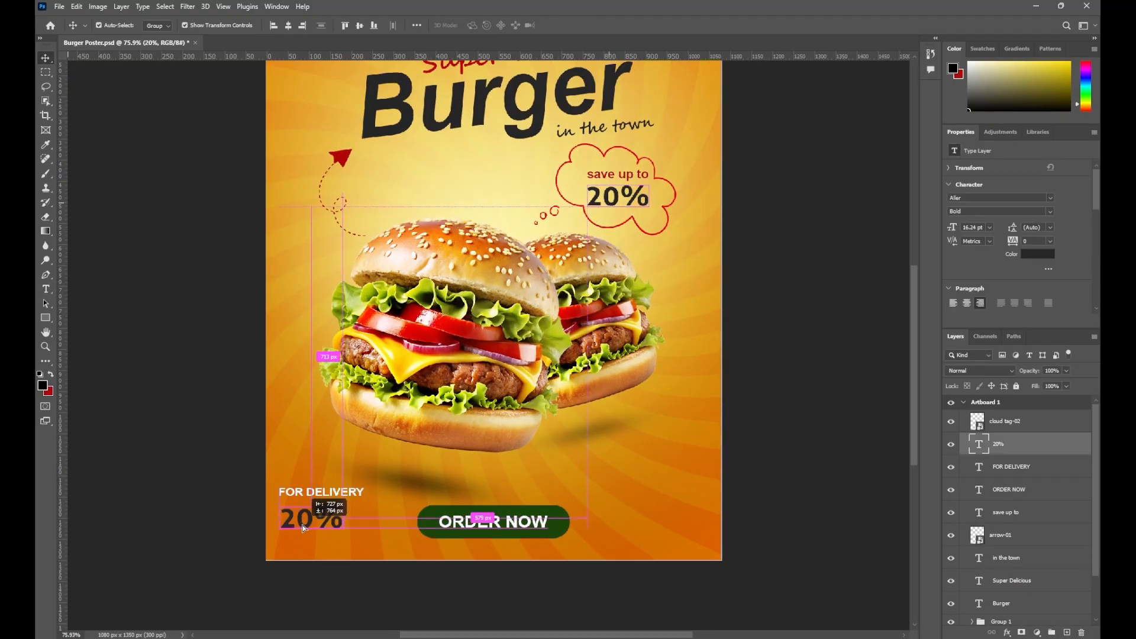
pyautogui.doubleClick(303, 519)
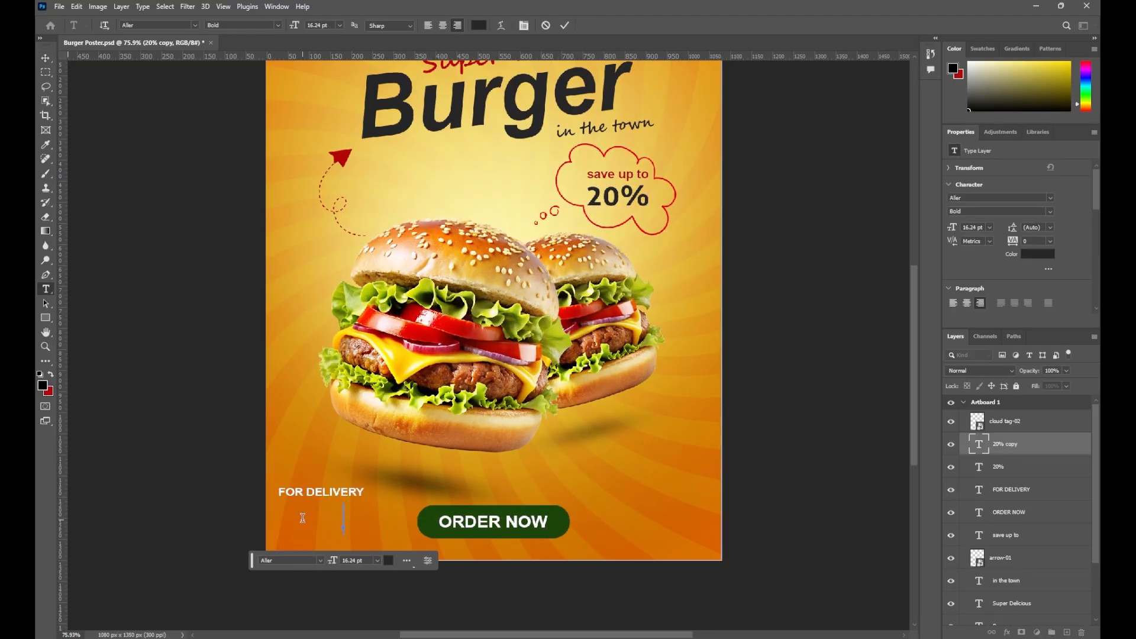
pyautogui.click(44, 55)
pyautogui.moveTo(458, 526); pyautogui.dragTo(384, 509)
pyautogui.click(642, 595)
# Set the phone number and the 20% tag to Acumin Variable Concept, enlarging the 20% slightly
pyautogui.click(1050, 199)
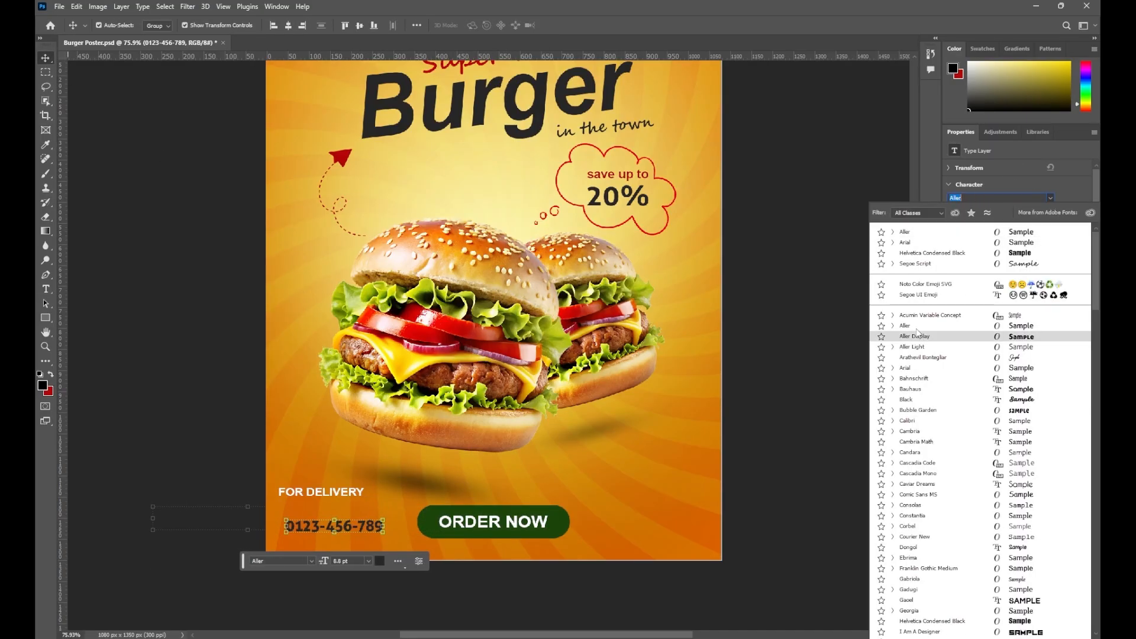
pyautogui.click(918, 315)
pyautogui.click(812, 408)
pyautogui.scroll(3, 372, 482)
pyautogui.moveTo(598, 195); pyautogui.dragTo(519, 289)
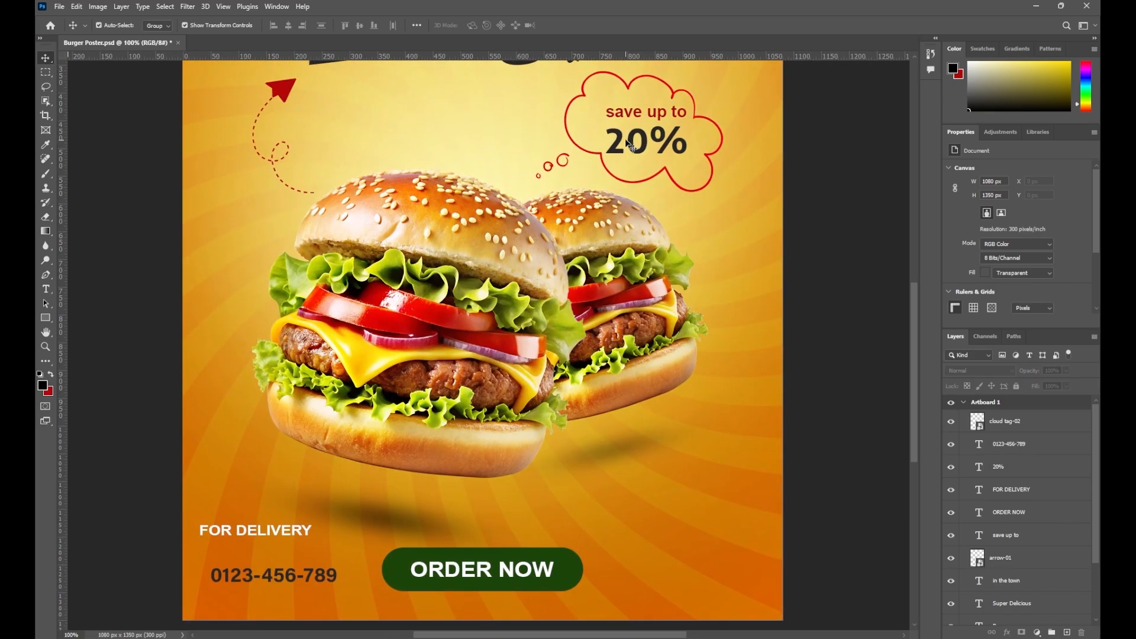
pyautogui.click(632, 144)
pyautogui.click(1050, 198)
pyautogui.click(944, 231)
pyautogui.moveTo(611, 125); pyautogui.dragTo(608, 123)
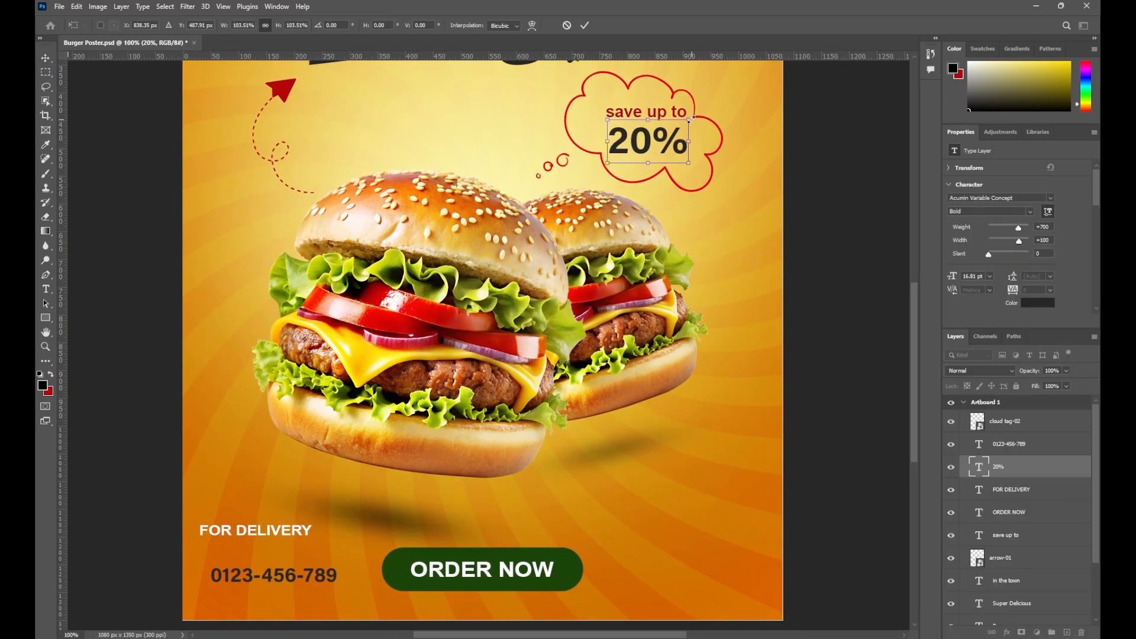
pyautogui.moveTo(691, 120); pyautogui.dragTo(689, 121)
pyautogui.click(761, 195)
# Move the phone number directly under FOR DELIVERY and fine-tune its size
pyautogui.click(763, 197)
pyautogui.moveTo(379, 520); pyautogui.dragTo(431, 463)
pyautogui.moveTo(377, 518); pyautogui.dragTo(366, 497)
pyautogui.moveTo(377, 490); pyautogui.dragTo(384, 488)
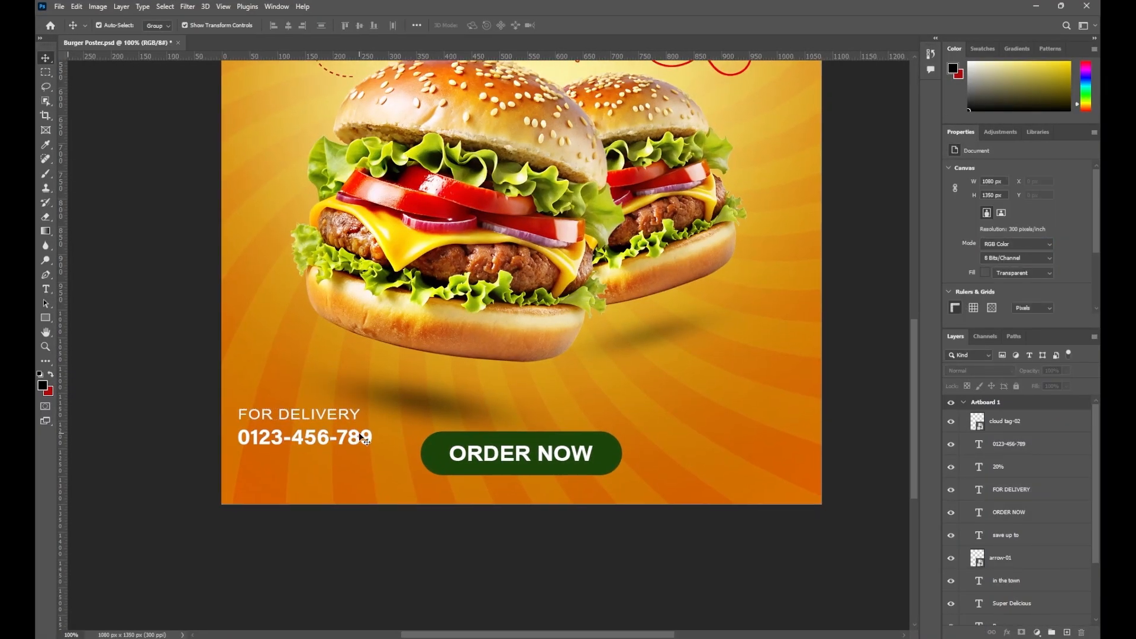
pyautogui.moveTo(298, 415); pyautogui.dragTo(298, 463)
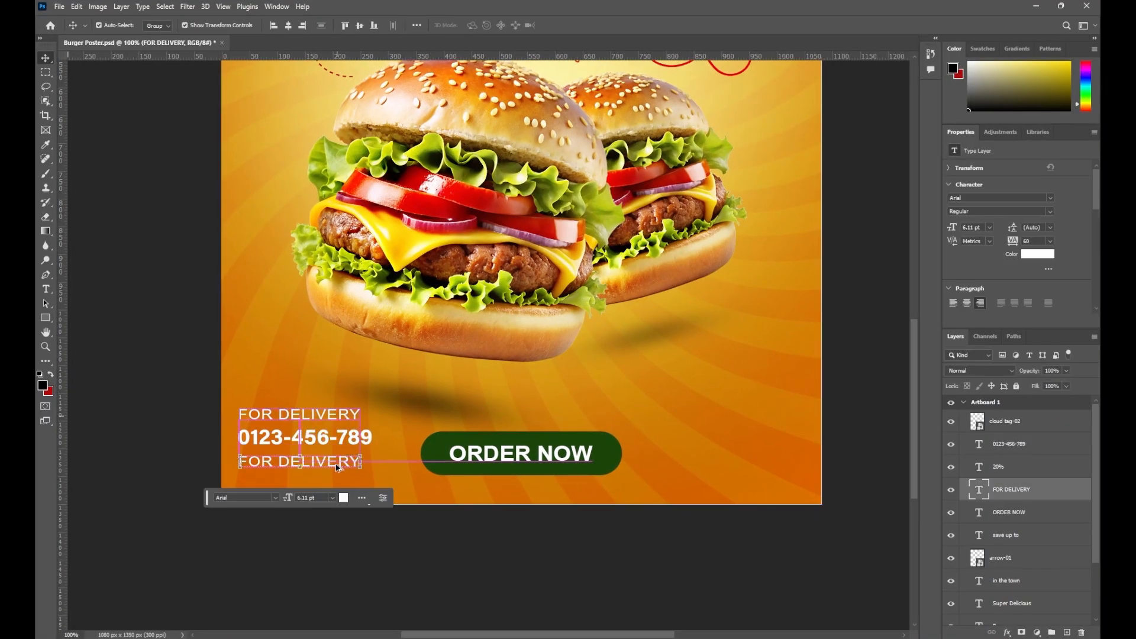
pyautogui.doubleClick(335, 462)
pyautogui.write('www.yourbrandc')
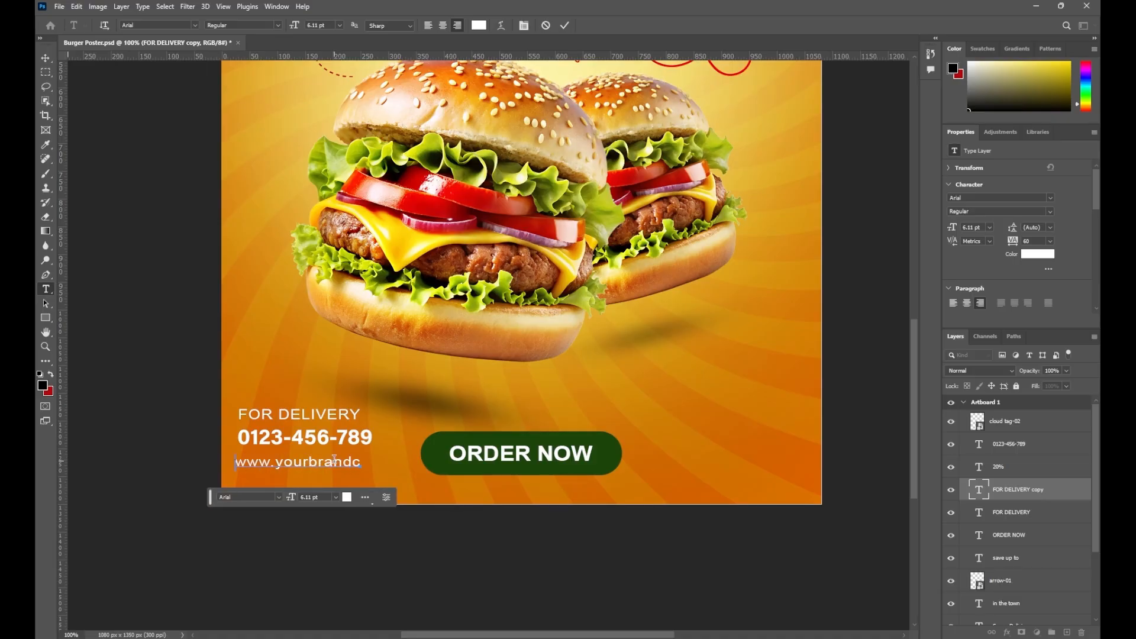
pyautogui.click(46, 57)
pyautogui.moveTo(304, 468); pyautogui.dragTo(334, 465)
pyautogui.click(381, 521)
pyautogui.hotkey('ctrl', '-')
pyautogui.hotkey('ctrl', '-')
pyautogui.hotkey('ctrl', '0')
pyautogui.click(335, 600)
pyautogui.click(1050, 212)
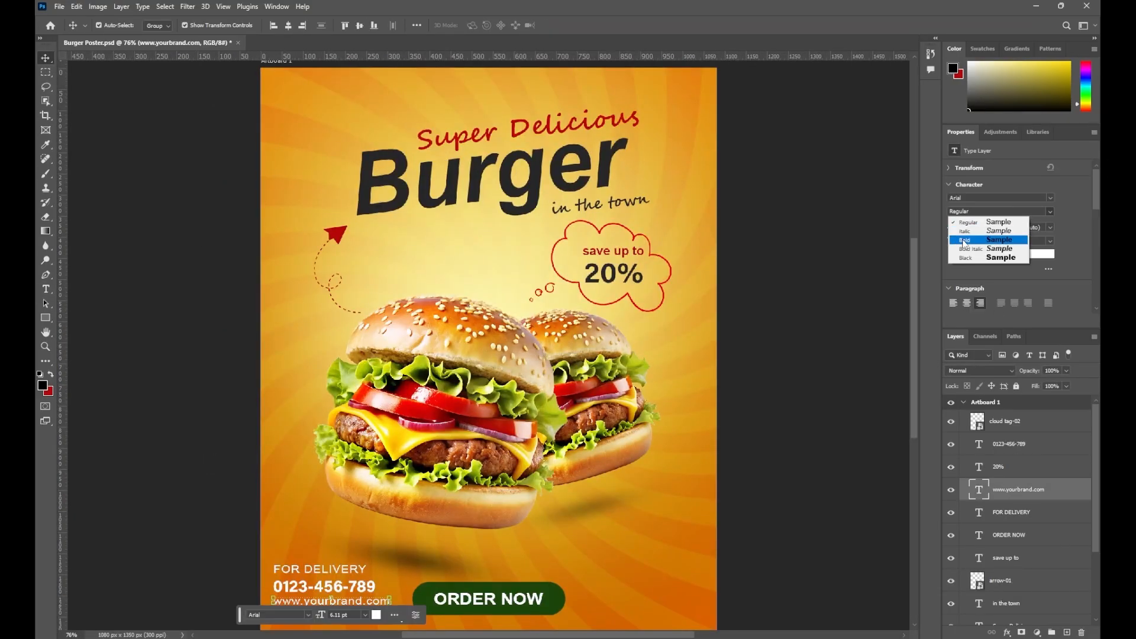
pyautogui.click(965, 240)
pyautogui.hotkey('ctrl', '+')
# Resize the FOR DELIVERY text to fit with the phone number line
pyautogui.moveTo(333, 501); pyautogui.dragTo(333, 500)
pyautogui.click(343, 528)
pyautogui.moveTo(279, 424); pyautogui.dragTo(289, 447)
pyautogui.click(266, 481)
pyautogui.click(1031, 211)
pyautogui.click(378, 511)
pyautogui.click(269, 459)
pyautogui.press('Return')
pyautogui.click(846, 316)
# Set the website and FOR DELIVERY lines to 6 pt, resetting FOR DELIVERY's letter spacing to 0
pyautogui.click(266, 468)
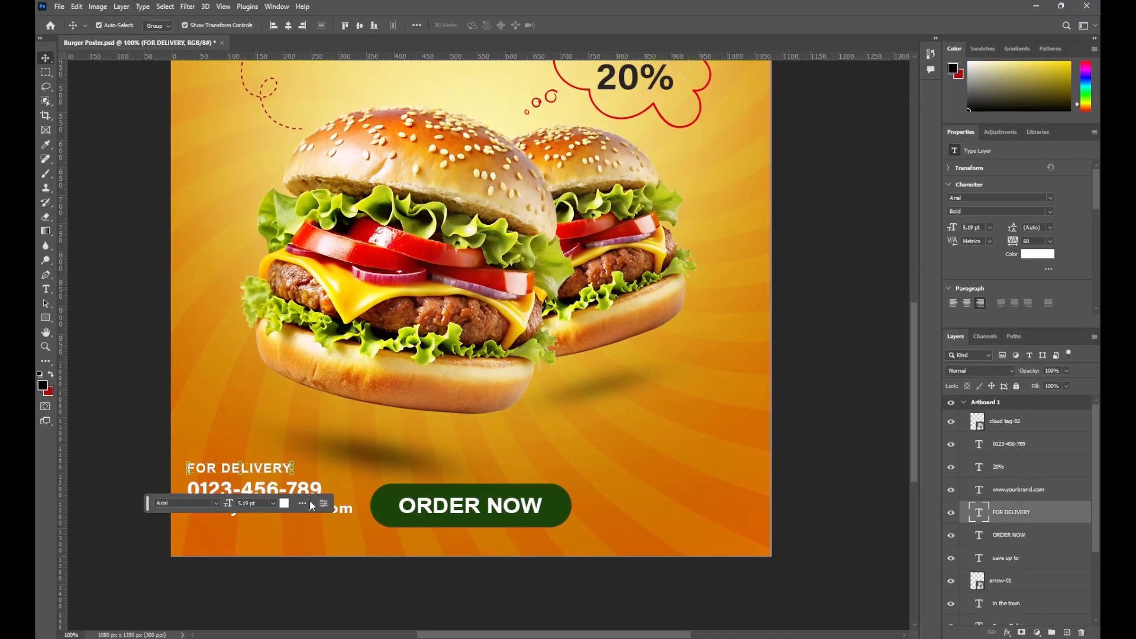
pyautogui.click(343, 509)
pyautogui.click(990, 227)
pyautogui.click(982, 239)
pyautogui.click(266, 468)
pyautogui.click(989, 227)
pyautogui.click(983, 239)
pyautogui.moveTo(260, 468); pyautogui.dragTo(278, 469)
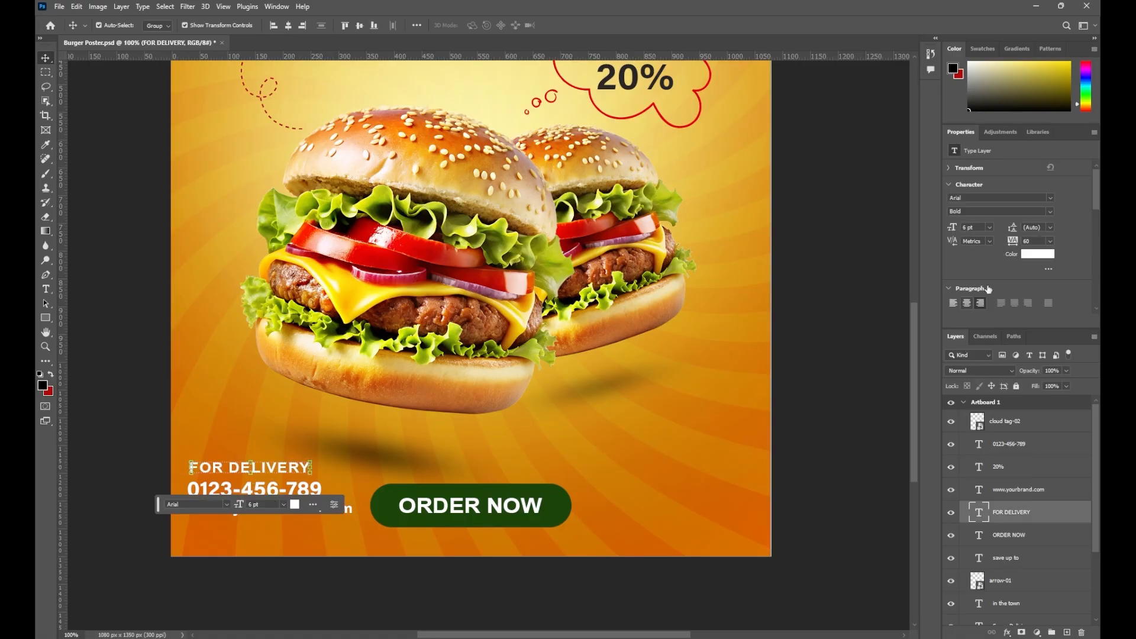
pyautogui.click(1051, 242)
pyautogui.click(1037, 309)
# Left-align the three contact lines, move them lower left, and shrink the placed social icons
pyautogui.click(348, 509)
pyautogui.keyDown('shift'); pyautogui.click(290, 489); pyautogui.keyUp('shift')
pyautogui.keyDown('shift'); pyautogui.click(287, 472); pyautogui.keyUp('shift')
pyautogui.press('Escape')
pyautogui.keyDown('shift'); pyautogui.click(287, 468); pyautogui.keyUp('shift')
pyautogui.click(954, 303)
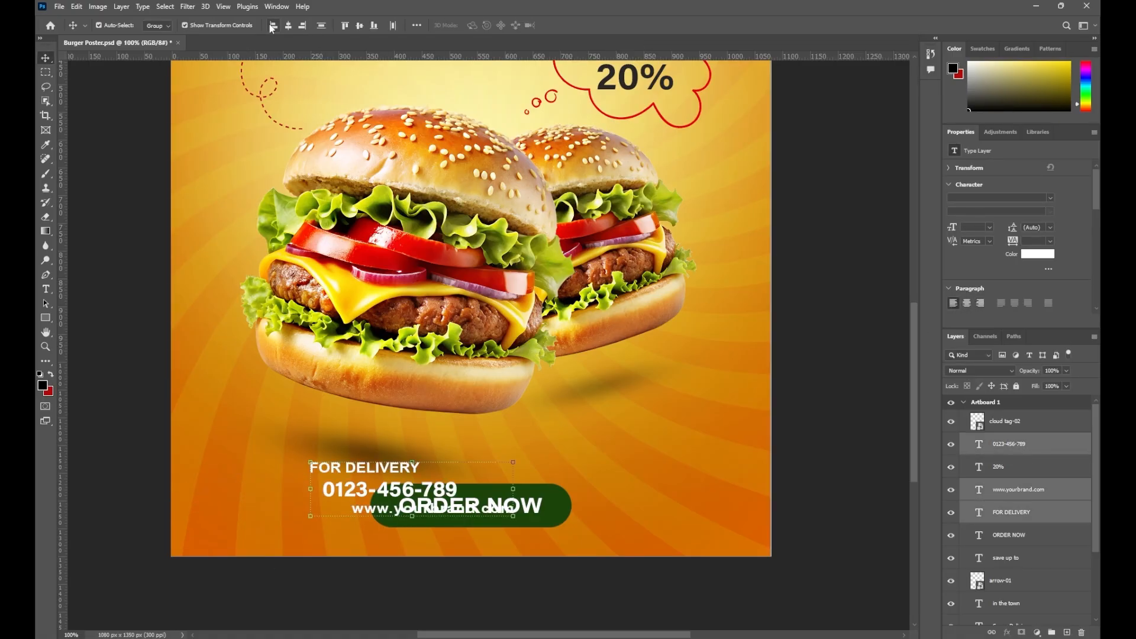
pyautogui.moveTo(342, 490); pyautogui.dragTo(222, 490)
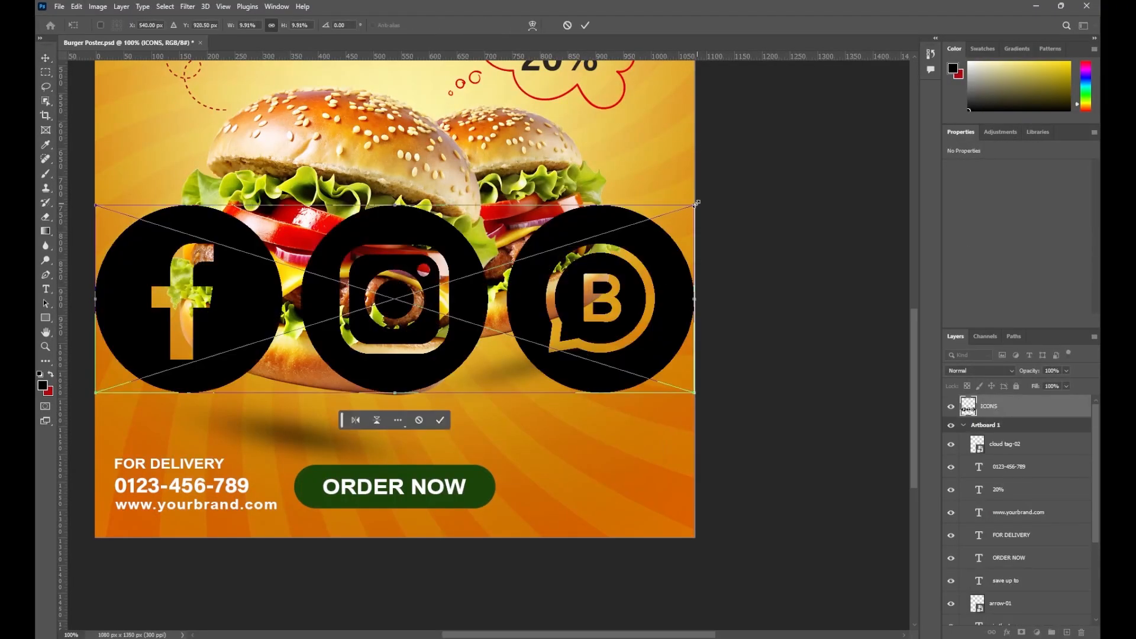
pyautogui.moveTo(694, 204); pyautogui.dragTo(557, 499)
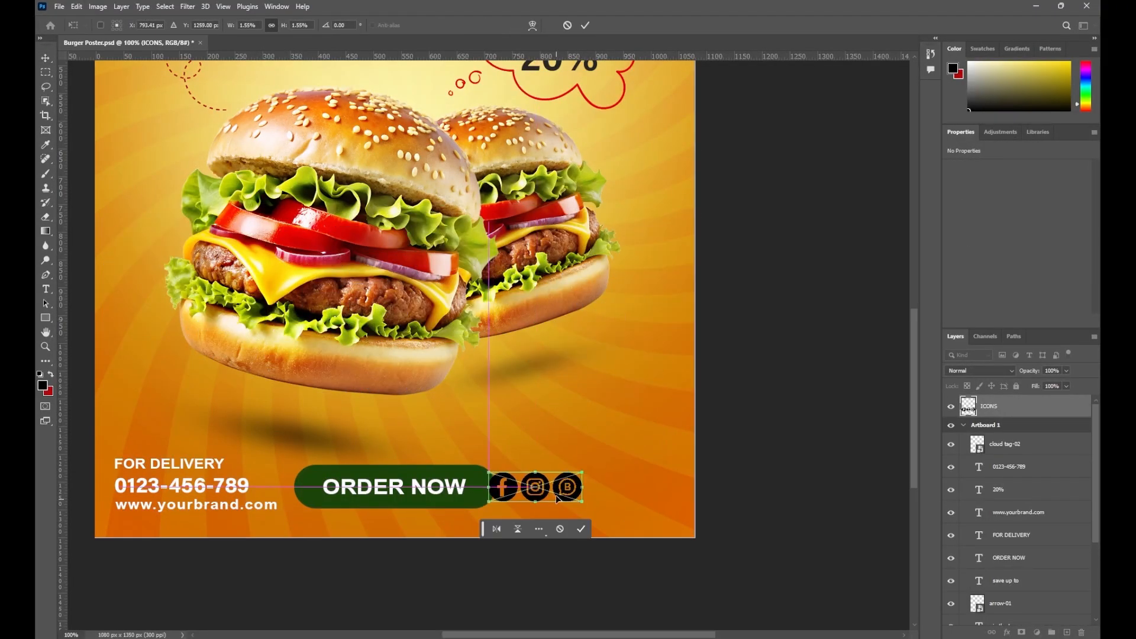
# Give the ICONS layer a white Color Overlay layer style
pyautogui.press('Return')
pyautogui.doubleClick(1078, 424)
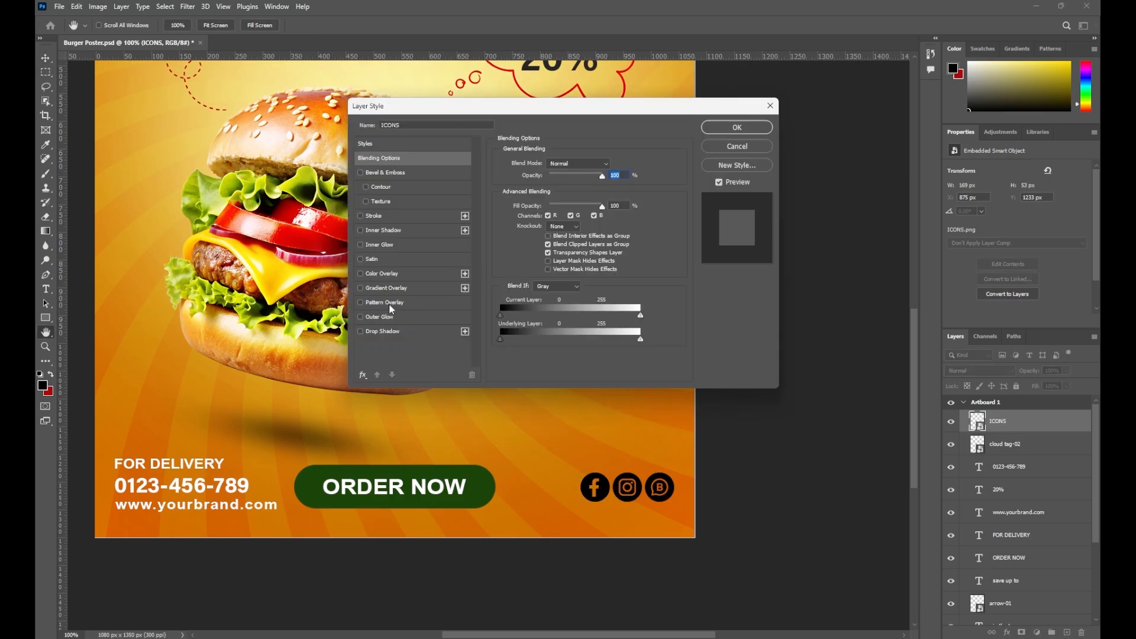
pyautogui.click(361, 274)
pyautogui.click(382, 274)
pyautogui.click(615, 164)
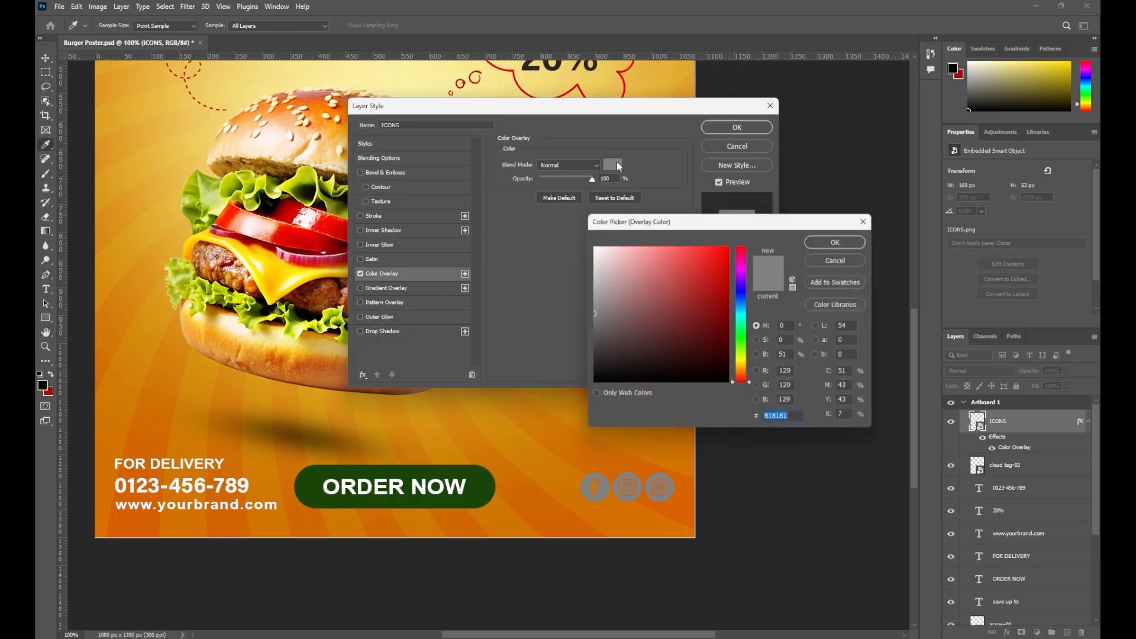
pyautogui.click(591, 246)
pyautogui.click(840, 240)
pyautogui.click(737, 128)
pyautogui.click(752, 237)
# Zoom in on the contact details and select the FOR DELIVERY and website layers
pyautogui.moveTo(361, 485); pyautogui.dragTo(445, 477)
pyautogui.hotkey('ctrl', '-')
pyautogui.hotkey('ctrl', '-')
pyautogui.hotkey('ctrl', '+')
pyautogui.hotkey('ctrl', '+')
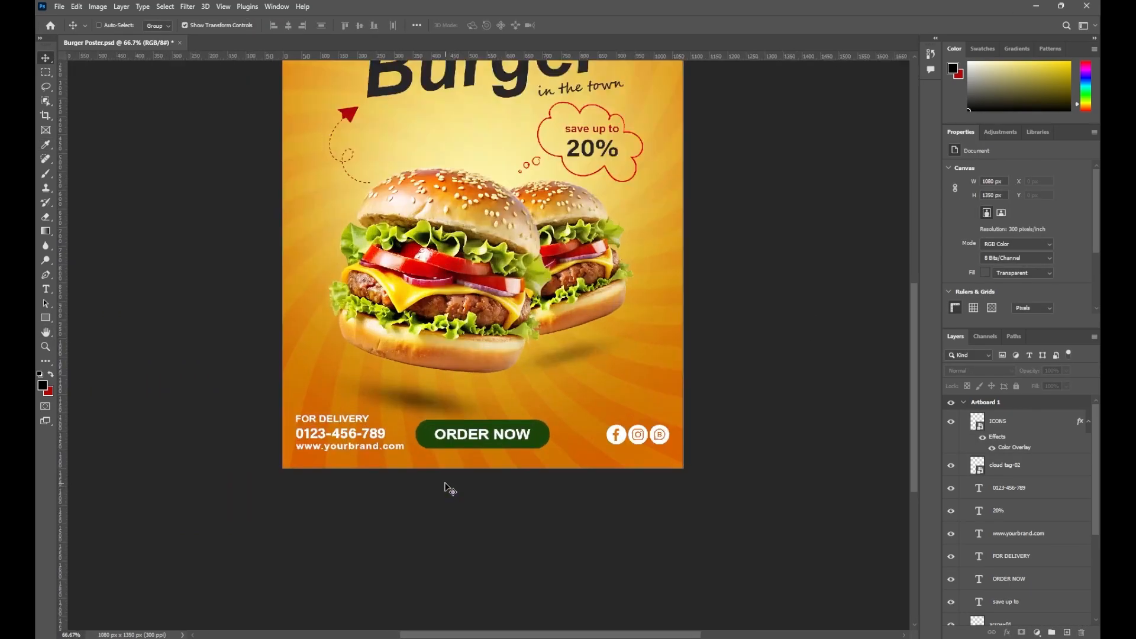
pyautogui.click(1039, 537)
pyautogui.keyDown('ctrl'); pyautogui.click(1039, 560); pyautogui.keyUp('ctrl')
# Scale the three contact text layers down to about 90%
pyautogui.click(1019, 576)
pyautogui.click(1020, 564)
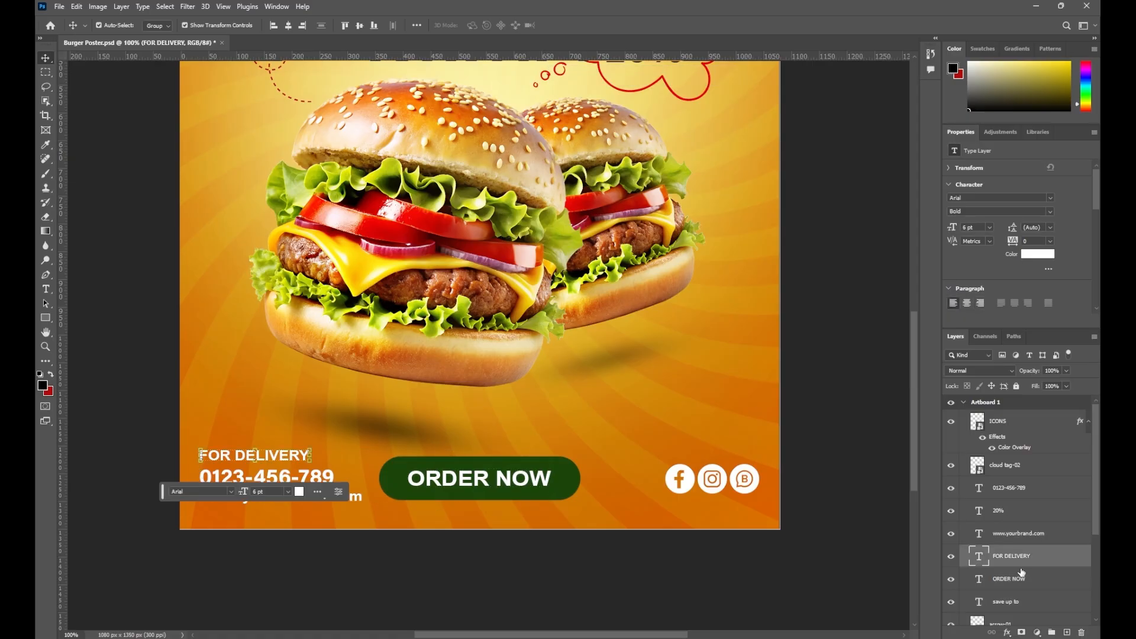
pyautogui.keyDown('ctrl'); pyautogui.click(1025, 538); pyautogui.keyUp('ctrl')
pyautogui.keyDown('ctrl'); pyautogui.click(1027, 489); pyautogui.keyUp('ctrl')
pyautogui.moveTo(362, 449); pyautogui.dragTo(347, 455)
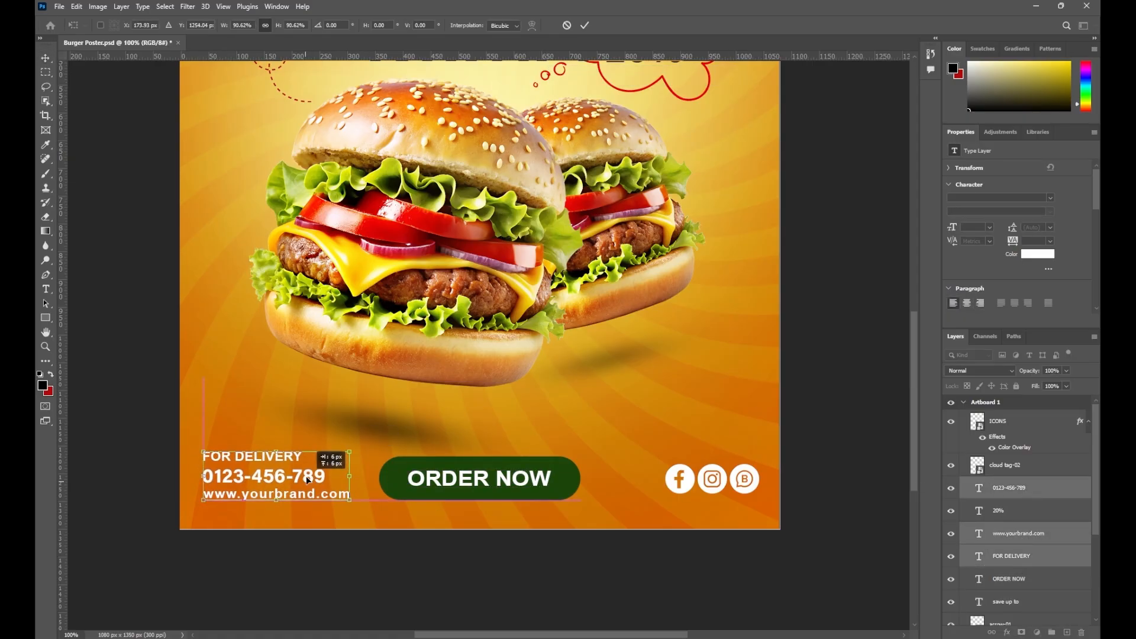
pyautogui.click(585, 25)
pyautogui.click(526, 592)
pyautogui.hotkey('ctrl', '-')
pyautogui.hotkey('ctrl', '-')
pyautogui.hotkey('ctrl', '0')
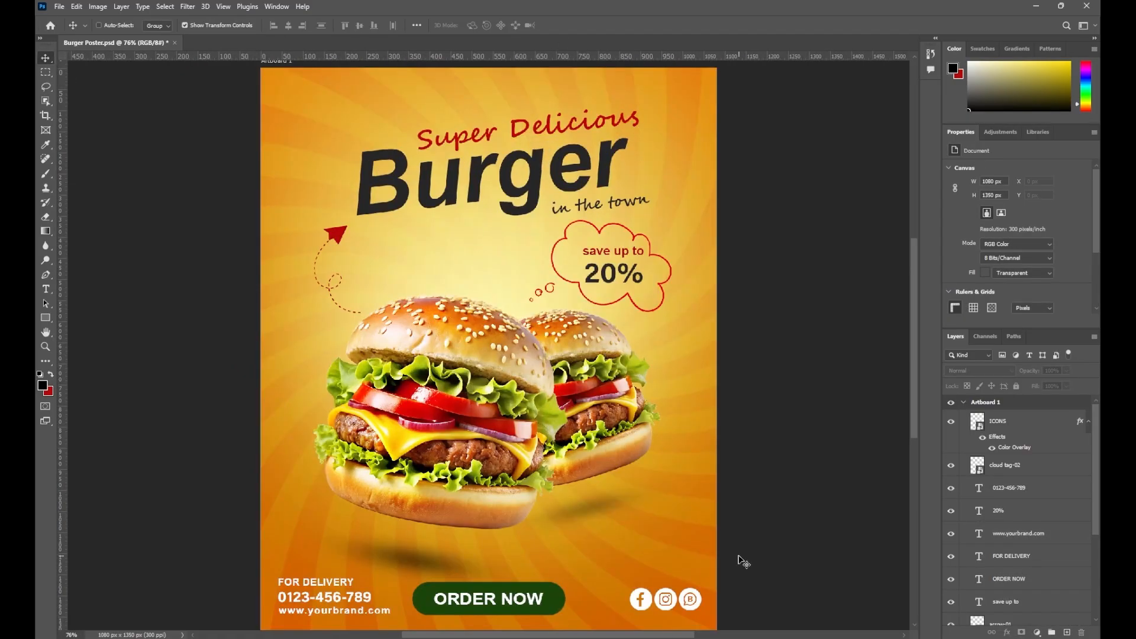
pyautogui.moveTo(764, 607); pyautogui.dragTo(760, 578)
# Group the phone number layer with the other contact layers and shrink all three slightly more
pyautogui.click(362, 584)
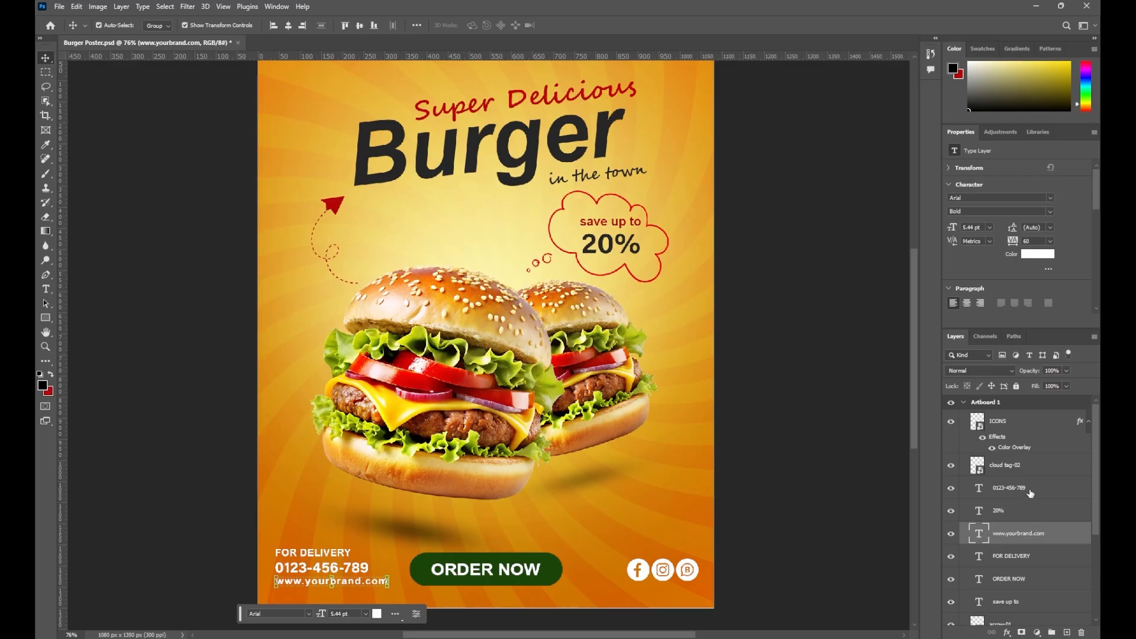
pyautogui.moveTo(1029, 490); pyautogui.dragTo(1028, 522)
pyautogui.keyDown('shift'); pyautogui.click(1029, 557); pyautogui.keyUp('shift')
pyautogui.moveTo(388, 547); pyautogui.dragTo(373, 551)
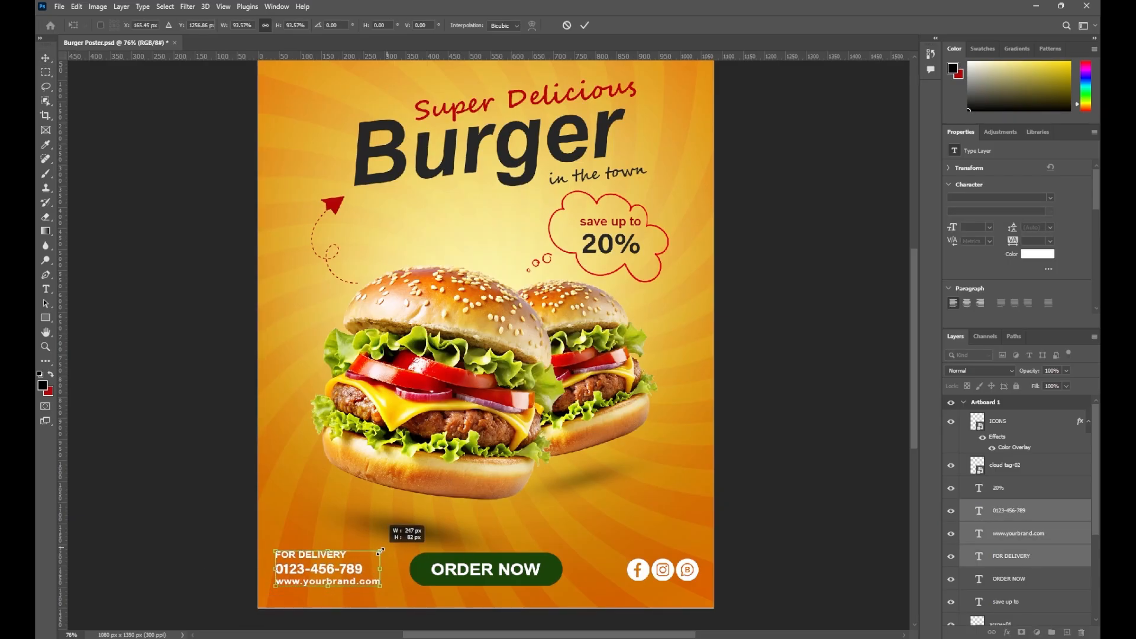
pyautogui.click(584, 25)
pyautogui.click(731, 448)
pyautogui.moveTo(731, 448); pyautogui.dragTo(731, 490)
pyautogui.hotkey('ctrl', '-')
# Save the poster document
pyautogui.click(542, 586)
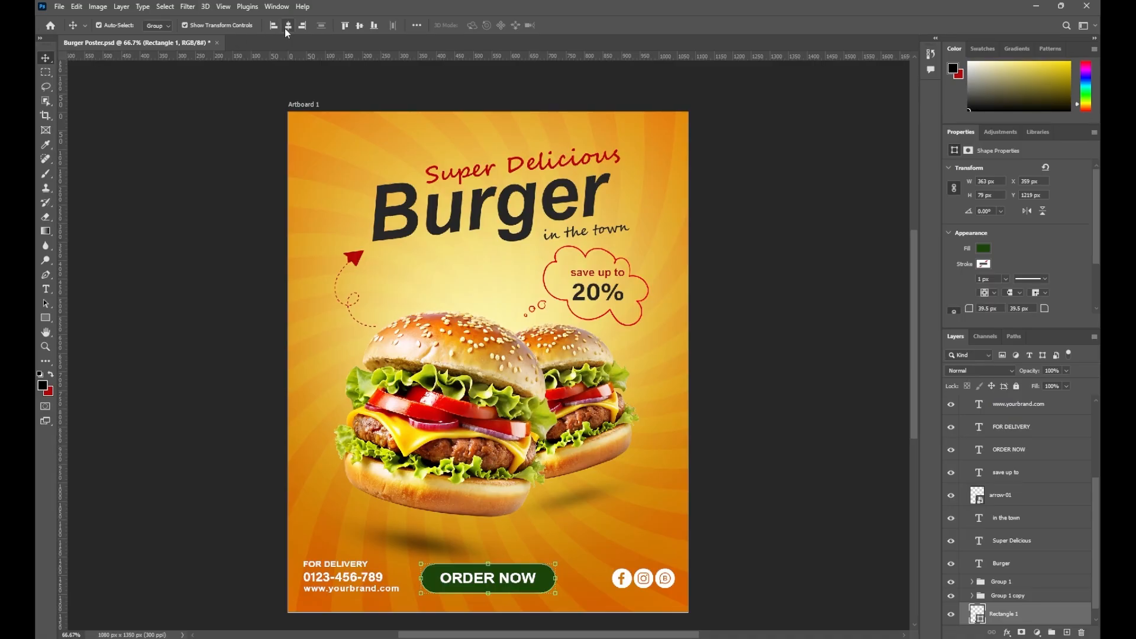
pyautogui.click(731, 248)
pyautogui.moveTo(540, 246); pyautogui.dragTo(527, 237)
pyautogui.hotkey('ctrl', 's')
# Place drop1-01-01, scaled down, at the top right of the Burger headline
pyautogui.hotkey('alt', 'Tab')
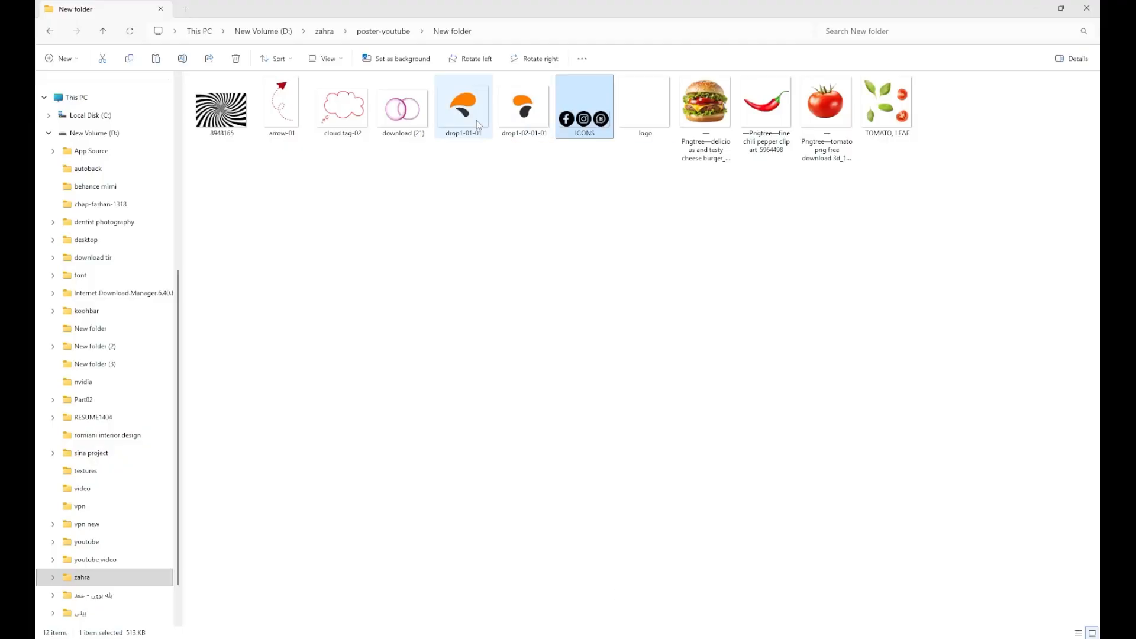
pyautogui.hotkey('alt', 'Tab')
pyautogui.moveTo(464, 105); pyautogui.dragTo(662, 254)
pyautogui.moveTo(674, 190); pyautogui.dragTo(606, 223)
pyautogui.press('Return')
pyautogui.click(648, 280)
pyautogui.click(614, 220)
pyautogui.hotkey('ctrl', 't')
# Commit the resized 'in the town' text and nudge 'Super Delicious' into place
pyautogui.press('Return')
pyautogui.click(606, 238)
pyautogui.click(607, 239)
pyautogui.click(595, 294)
pyautogui.click(718, 261)
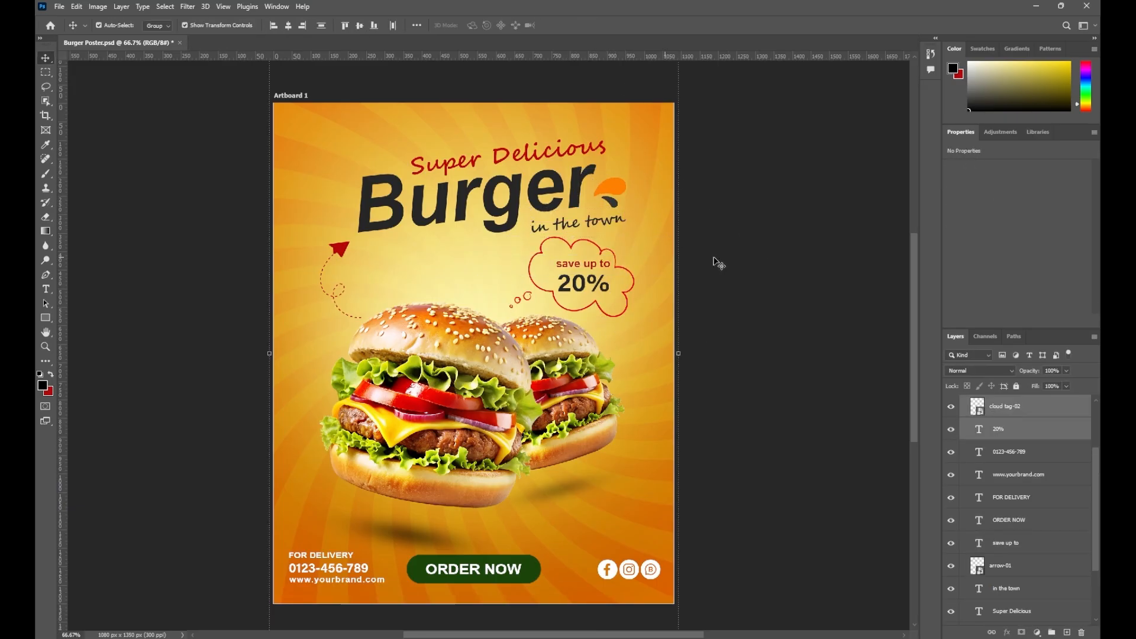
pyautogui.moveTo(700, 194); pyautogui.dragTo(696, 203)
pyautogui.click(592, 170)
pyautogui.moveTo(592, 171); pyautogui.dragTo(592, 172)
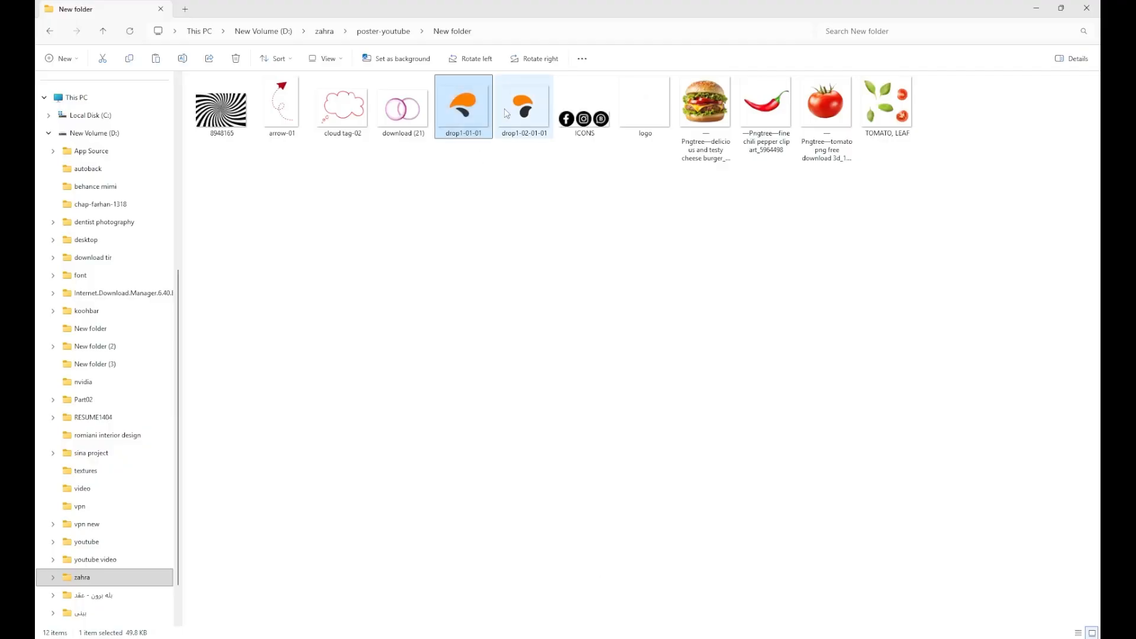
# Place drop1-02-01-01 scaled down beside the B of Burger, then save
pyautogui.hotkey('alt', 'Tab')
pyautogui.moveTo(505, 109); pyautogui.dragTo(370, 250)
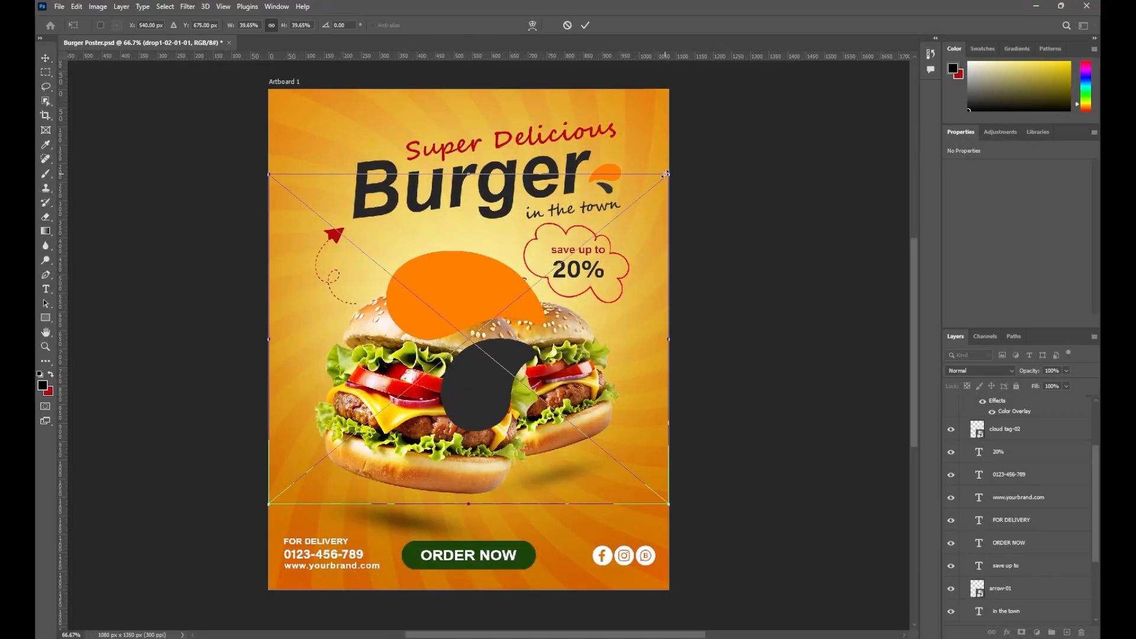
pyautogui.moveTo(670, 171); pyautogui.dragTo(332, 194)
pyautogui.moveTo(381, 234); pyautogui.dragTo(382, 235)
pyautogui.moveTo(342, 215); pyautogui.dragTo(328, 207)
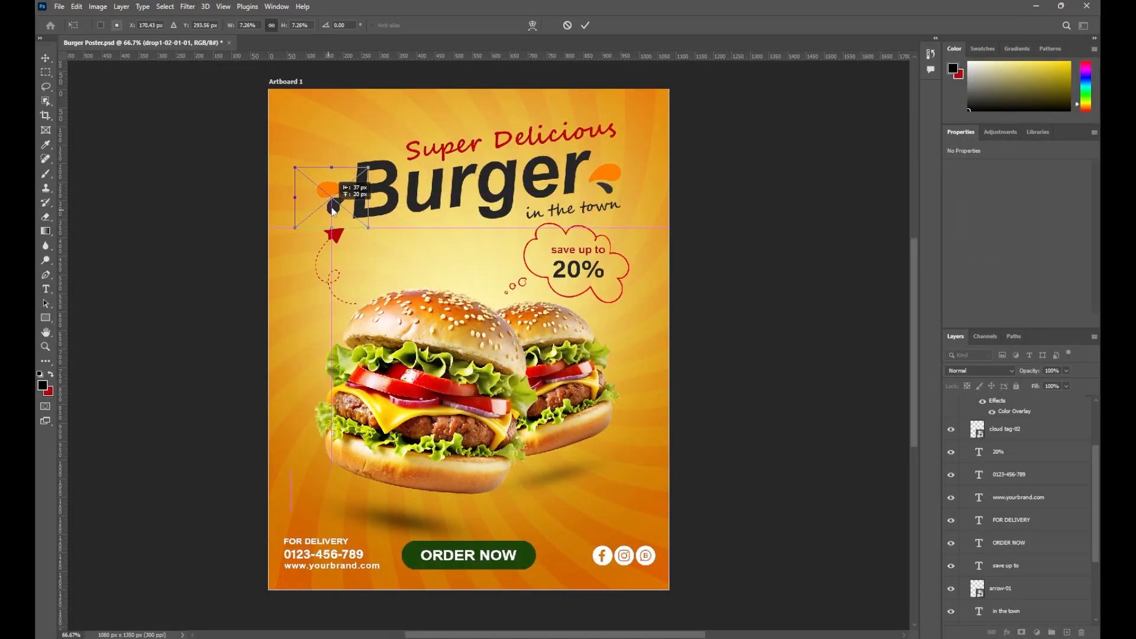
pyautogui.press('Return')
pyautogui.click(758, 190)
pyautogui.moveTo(647, 317); pyautogui.dragTo(621, 327)
pyautogui.hotkey('ctrl', 's')
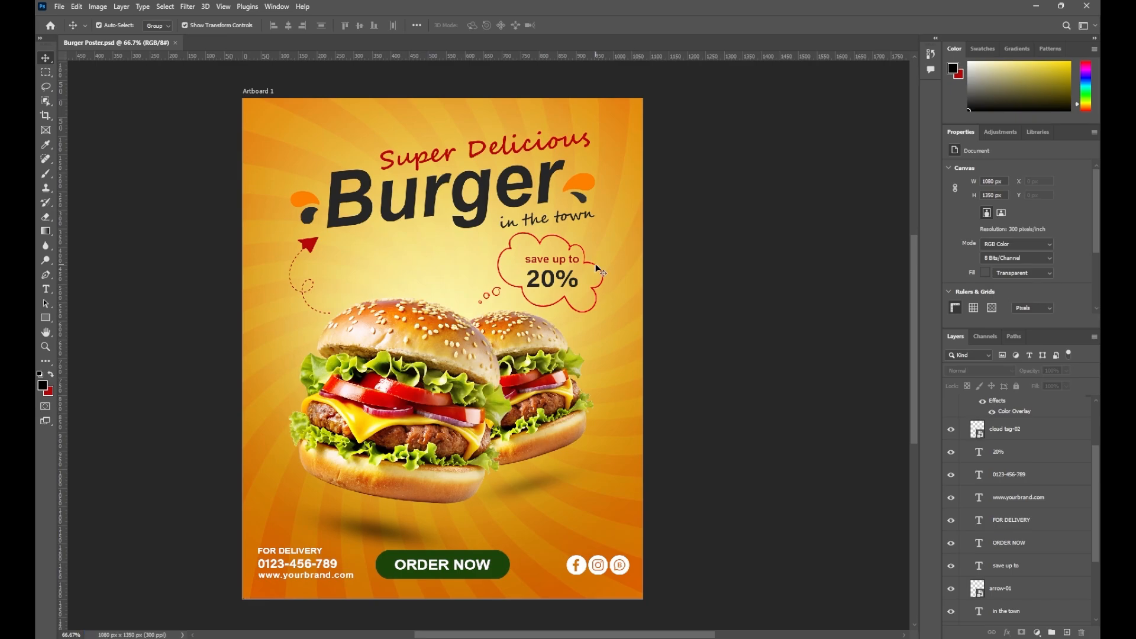
# Stack the 20%, cloud tag-02 and save up to layers together and group them with Ctrl+G
pyautogui.click(572, 279)
pyautogui.moveTo(1037, 455); pyautogui.dragTo(1043, 553)
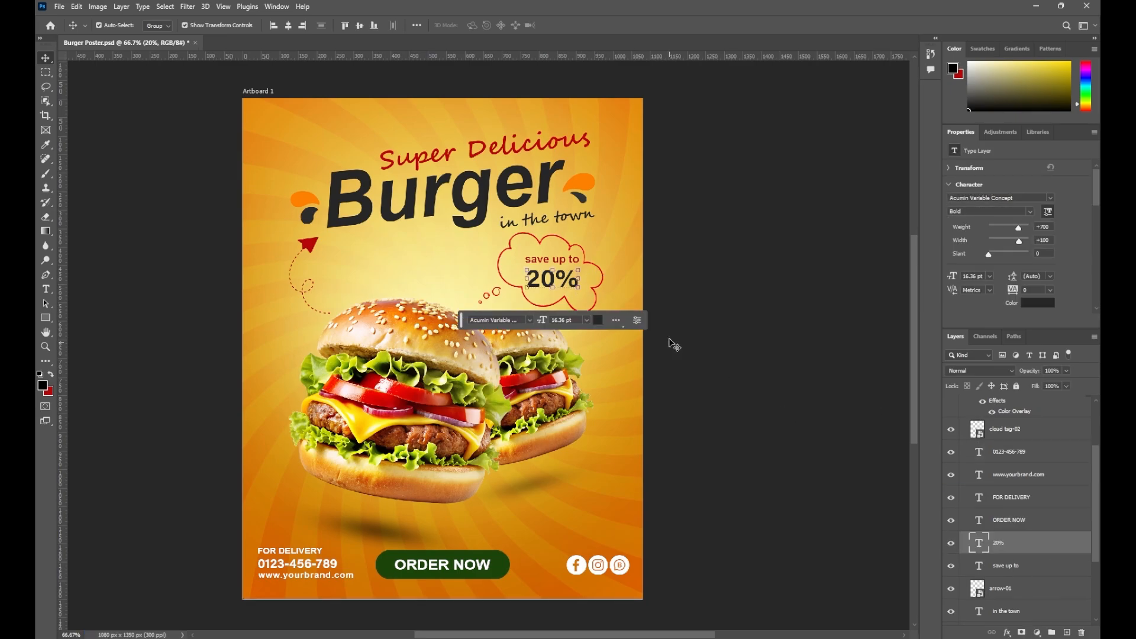
pyautogui.click(596, 295)
pyautogui.moveTo(1022, 431); pyautogui.dragTo(1028, 532)
pyautogui.keyDown('shift'); pyautogui.click(1000, 565); pyautogui.keyUp('shift')
pyautogui.click(1052, 632)
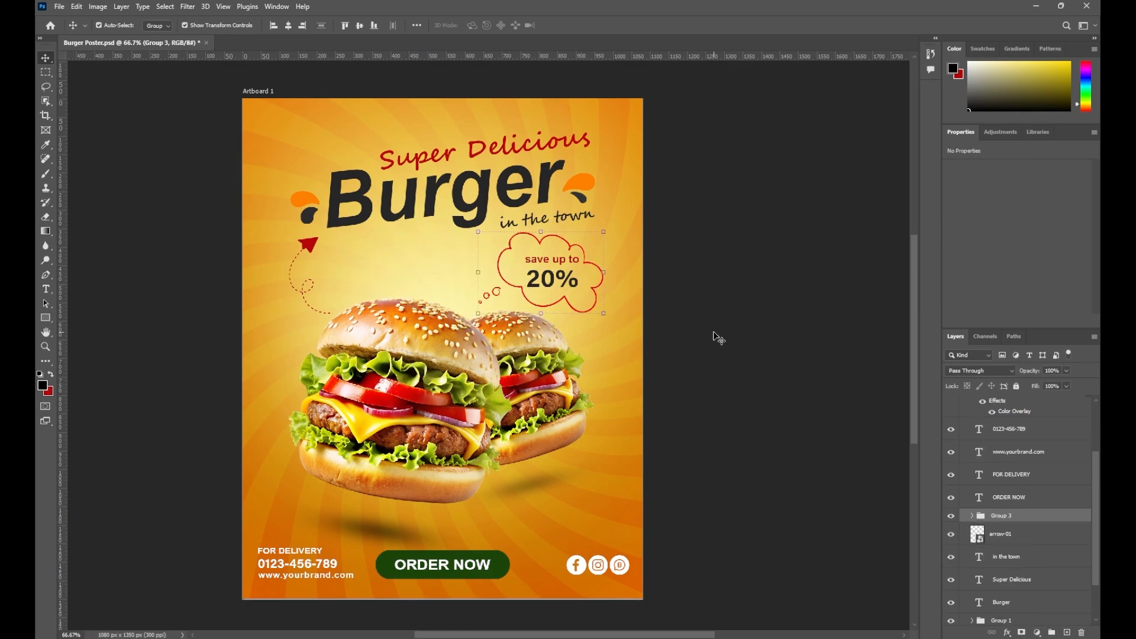
pyautogui.click(714, 335)
pyautogui.moveTo(714, 335); pyautogui.dragTo(729, 342)
# Place the download (21) onion rings image and scale it down
pyautogui.hotkey('alt', 'Tab')
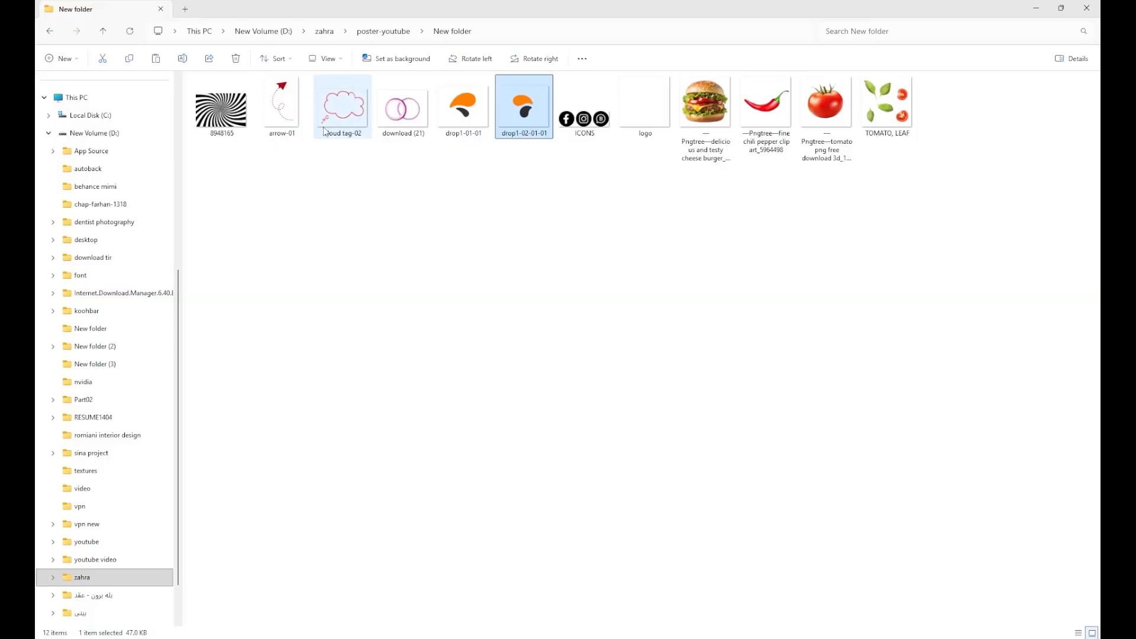
pyautogui.moveTo(403, 110); pyautogui.dragTo(464, 272)
pyautogui.moveTo(656, 209); pyautogui.dragTo(395, 335)
# Tilt the onion rings about 20 degrees above the burger, layered below Group 1 copy
pyautogui.moveTo(340, 440); pyautogui.dragTo(407, 285)
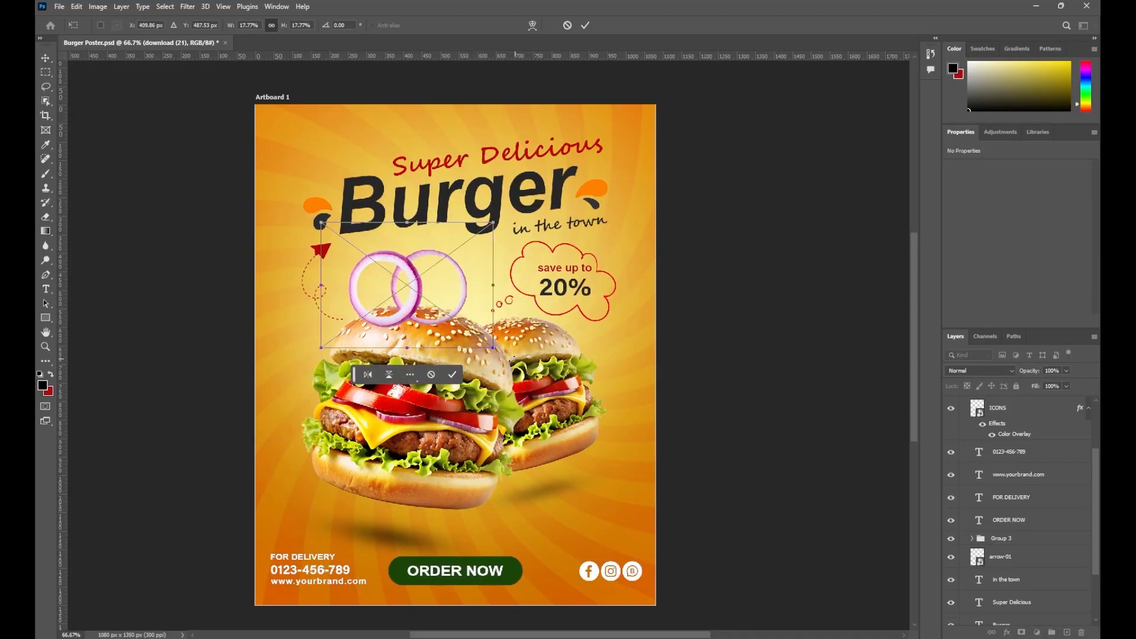
pyautogui.moveTo(503, 354); pyautogui.dragTo(482, 397)
pyautogui.press('Return')
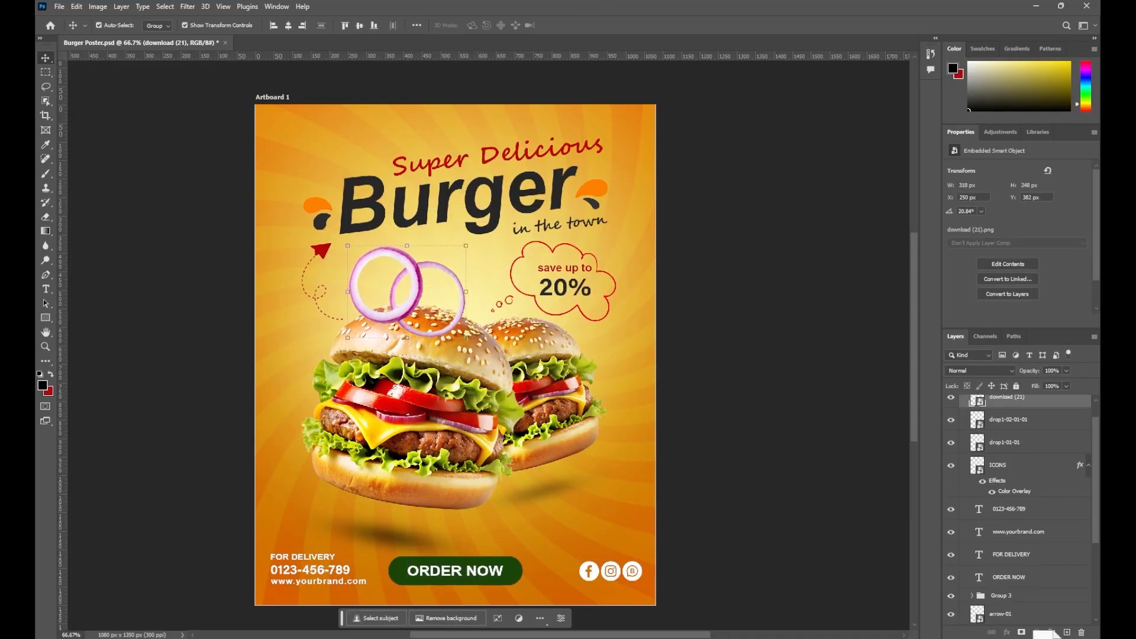
pyautogui.moveTo(1056, 628); pyautogui.dragTo(1017, 589)
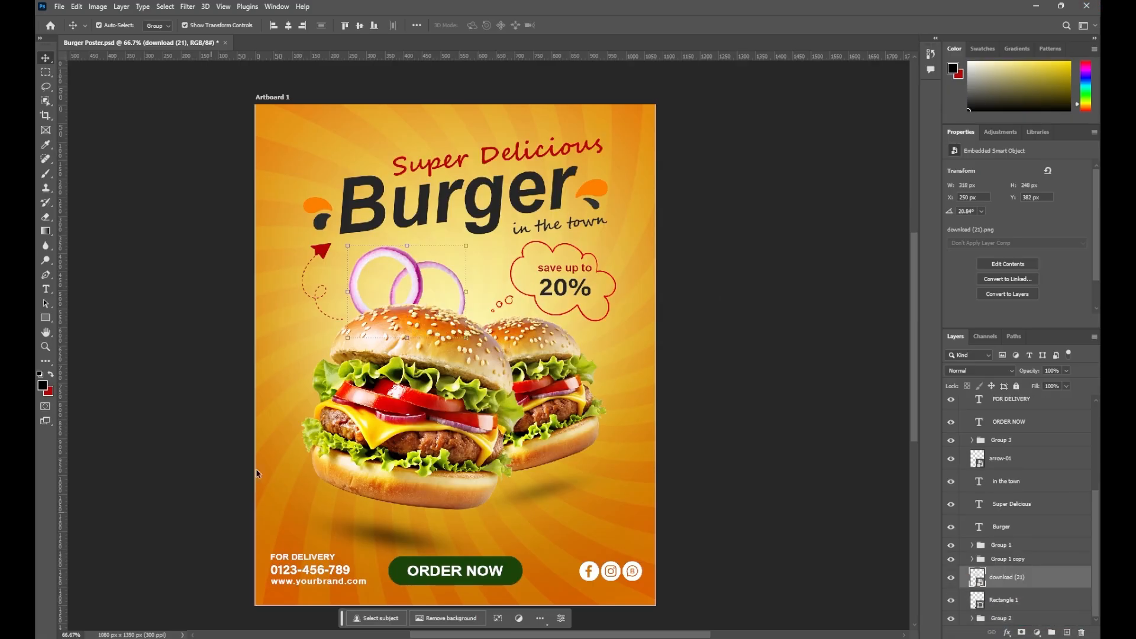
pyautogui.moveTo(420, 281); pyautogui.dragTo(426, 282)
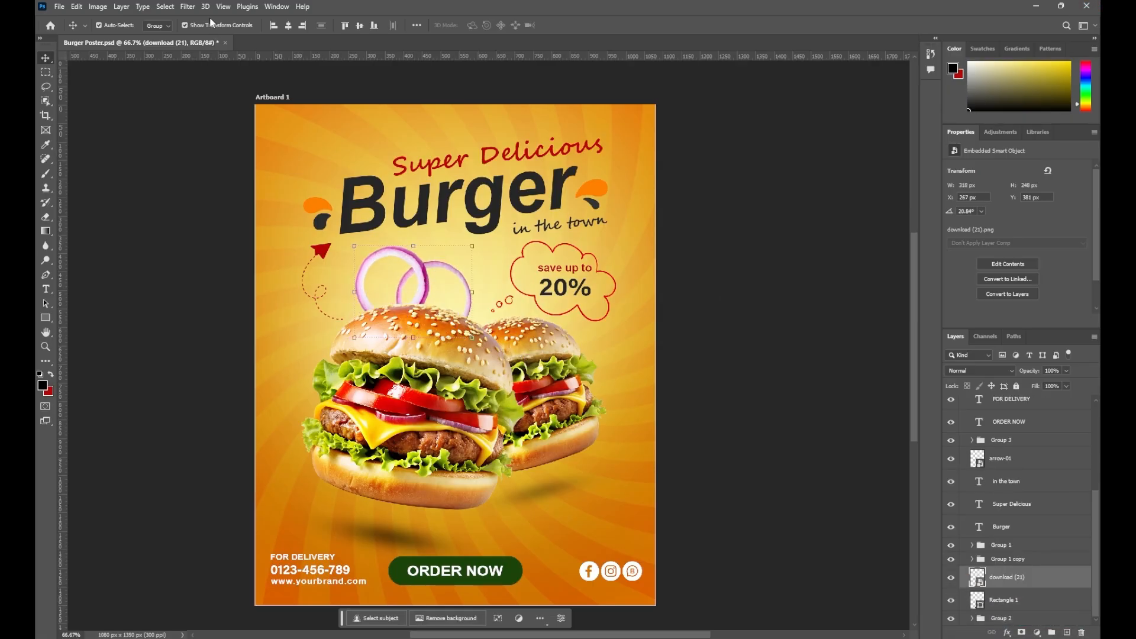
# Apply a 21-pixel Motion Blur to the onion rings
pyautogui.click(195, 8)
pyautogui.moveTo(283, 157)
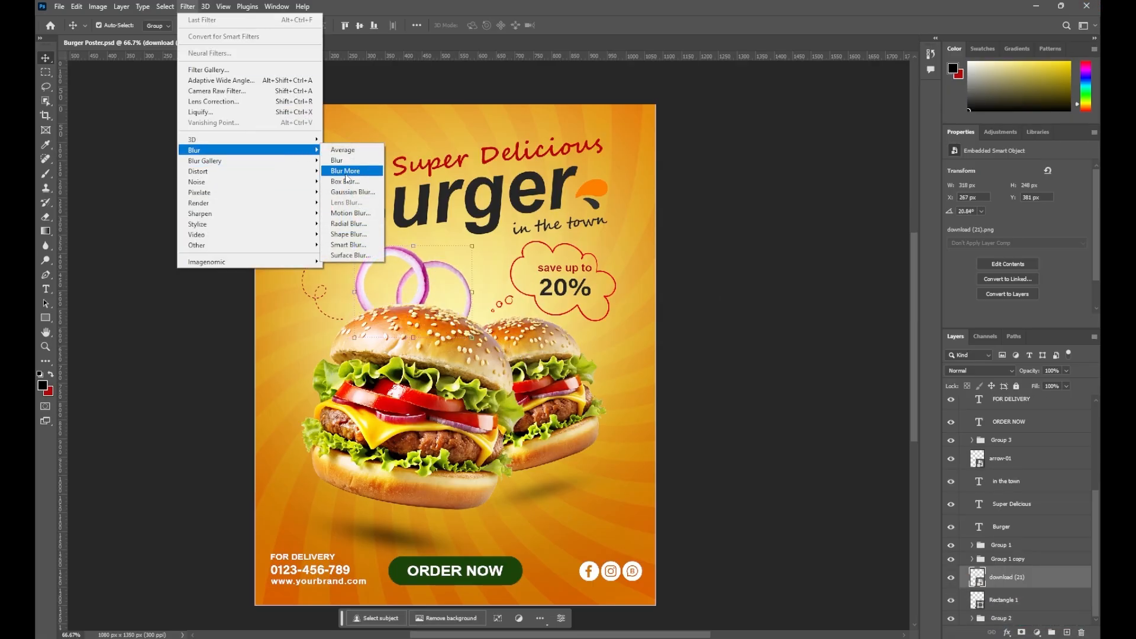
pyautogui.click(349, 214)
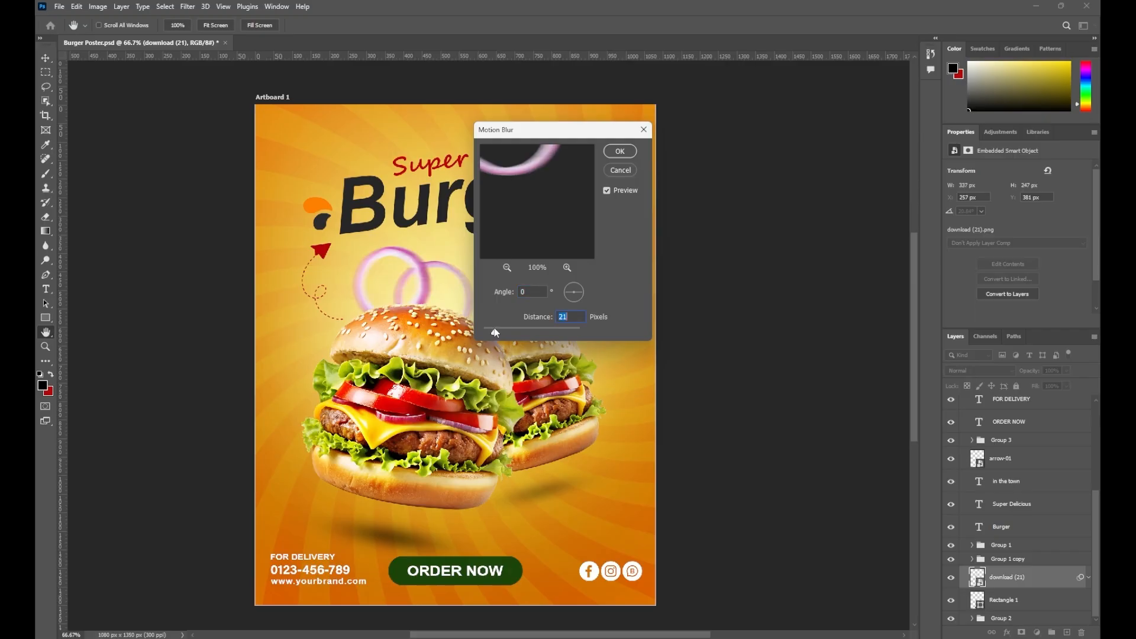
pyautogui.click(620, 152)
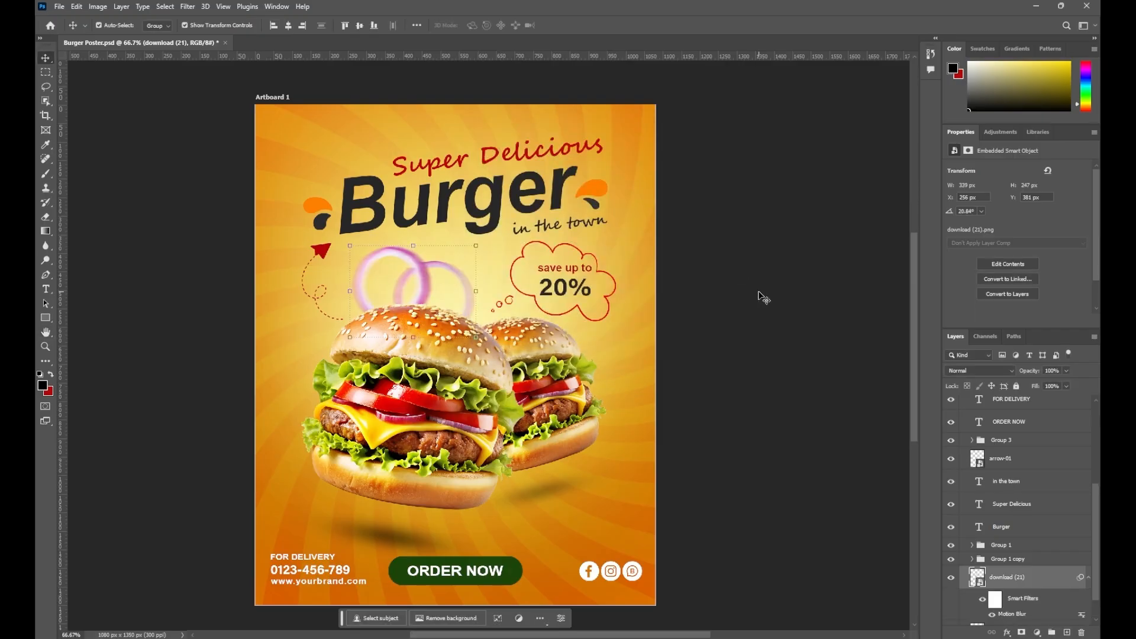
pyautogui.hotkey('alt', 'Tab')
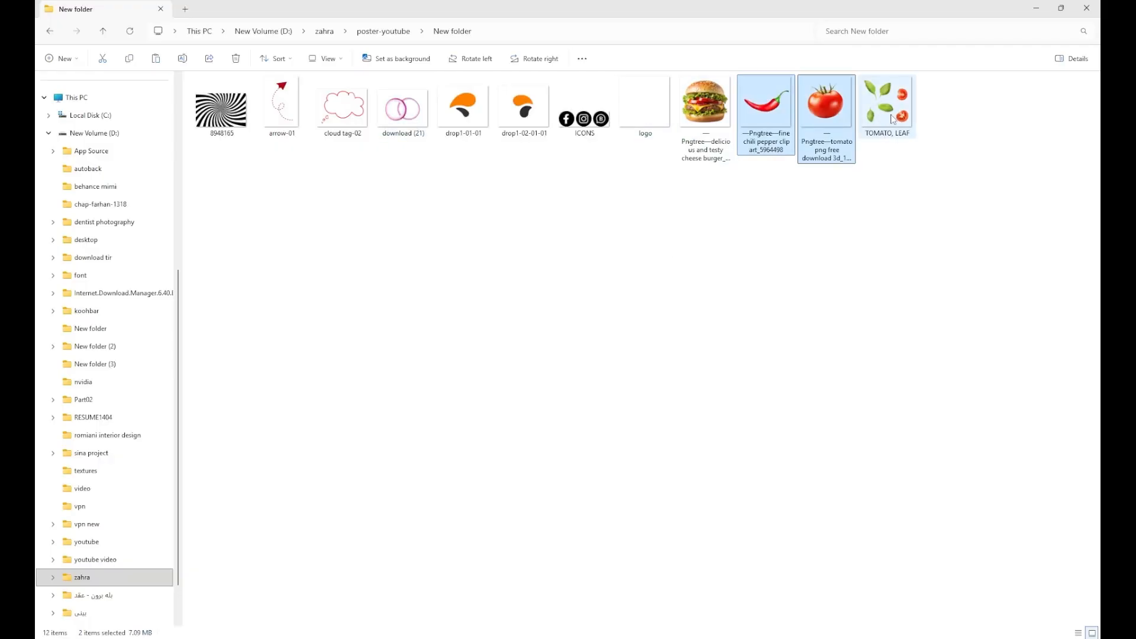
# Place the chili, tomato and leaf images into the poster
pyautogui.keyDown('ctrl'); pyautogui.click(892, 119); pyautogui.keyUp('ctrl')
pyautogui.moveTo(892, 119); pyautogui.dragTo(702, 635)
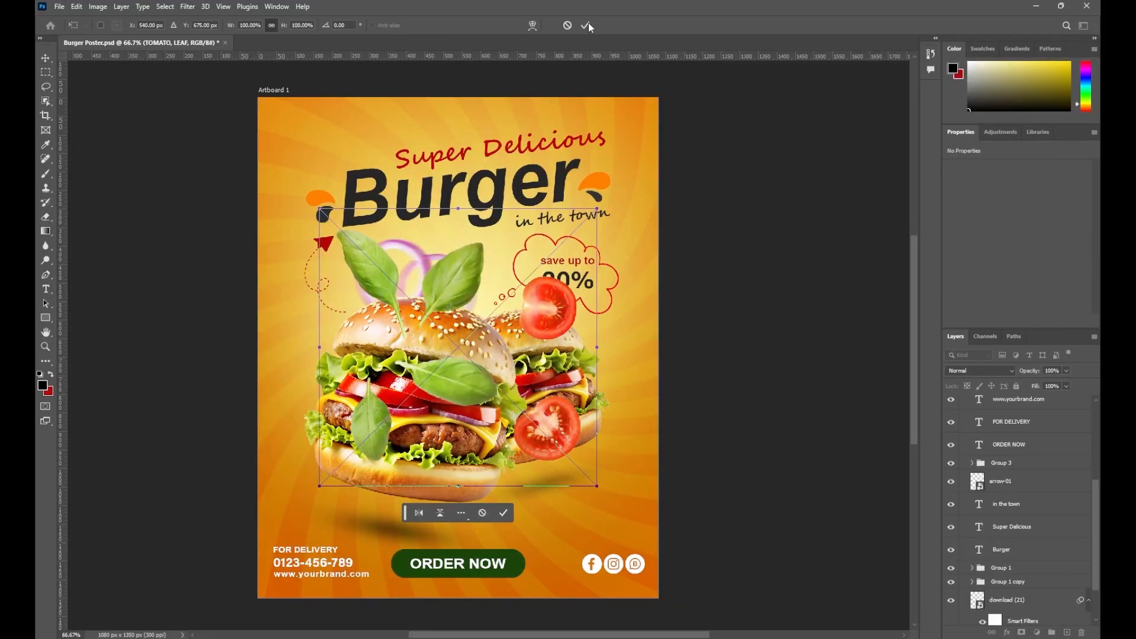
pyautogui.click(589, 25)
pyautogui.click(590, 25)
pyautogui.click(590, 26)
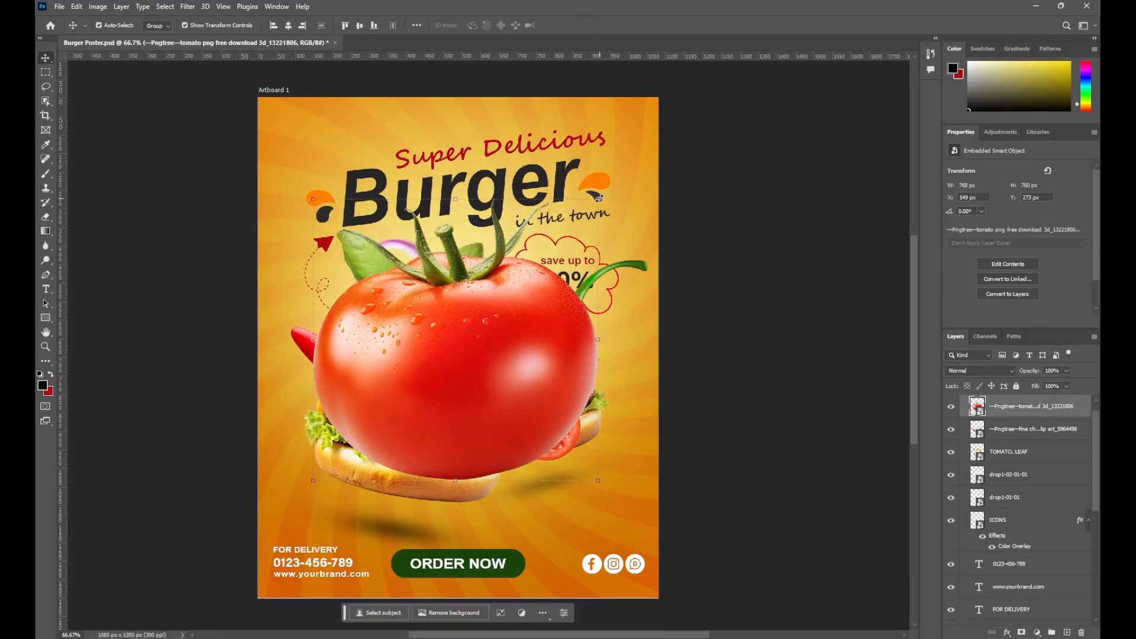
# Shrink the whole tomato, tilt it about -17° and set it at the lower-right edge
pyautogui.click(599, 199)
pyautogui.moveTo(645, 152); pyautogui.dragTo(361, 436)
pyautogui.moveTo(314, 491); pyautogui.dragTo(646, 482)
pyautogui.moveTo(710, 429); pyautogui.dragTo(689, 412)
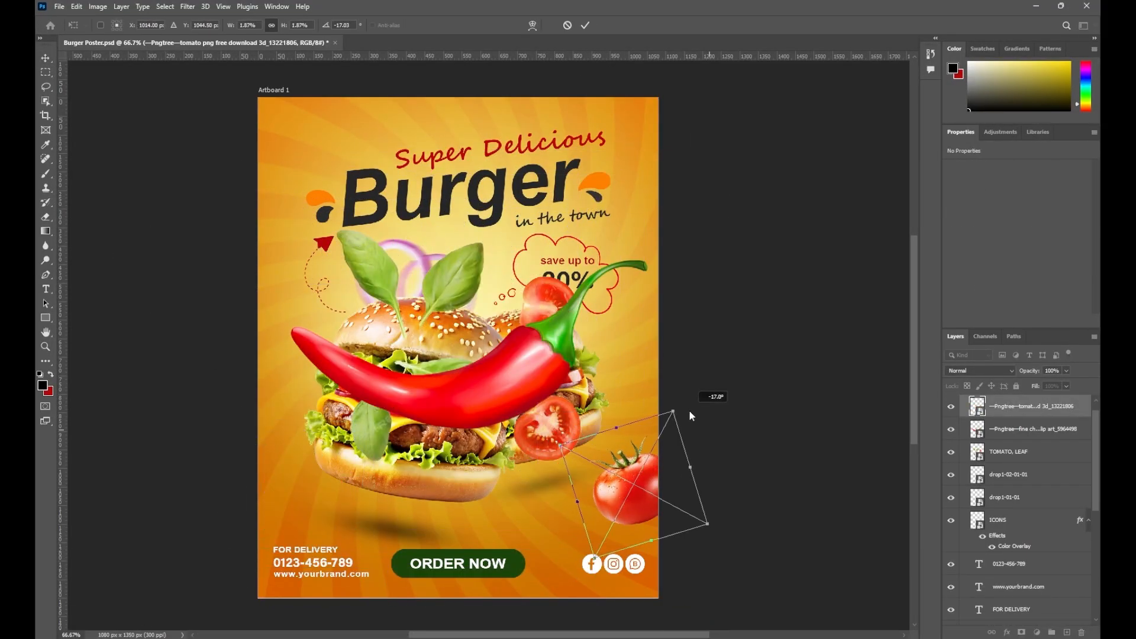
pyautogui.moveTo(658, 490)
pyautogui.mouseDown()
pyautogui.moveTo(671, 495)
pyautogui.moveTo(662, 497)
pyautogui.mouseUp()
pyautogui.moveTo(677, 418); pyautogui.dragTo(681, 407)
pyautogui.moveTo(642, 495); pyautogui.dragTo(638, 500)
pyautogui.click(585, 25)
# Shrink the chili pepper and tilt it to about -68° beside the Burger headline
pyautogui.click(497, 382)
pyautogui.hotkey('ctrl', 't')
pyautogui.moveTo(497, 382); pyautogui.dragTo(484, 288)
pyautogui.moveTo(651, 461); pyautogui.dragTo(356, 162)
pyautogui.moveTo(323, 123); pyautogui.dragTo(652, 205)
pyautogui.moveTo(685, 135); pyautogui.dragTo(691, 191)
pyautogui.moveTo(648, 210); pyautogui.dragTo(644, 220)
pyautogui.press('Return')
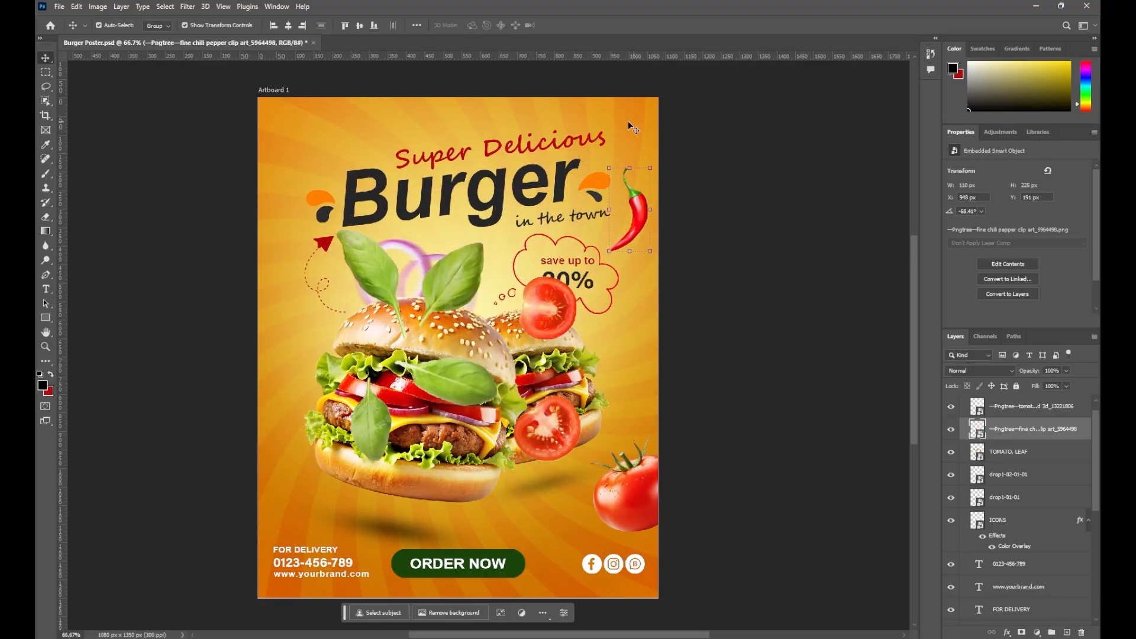
# Apply a Motion Blur to the chili pepper
pyautogui.click(188, 6)
pyautogui.moveTo(275, 151)
pyautogui.click(348, 213)
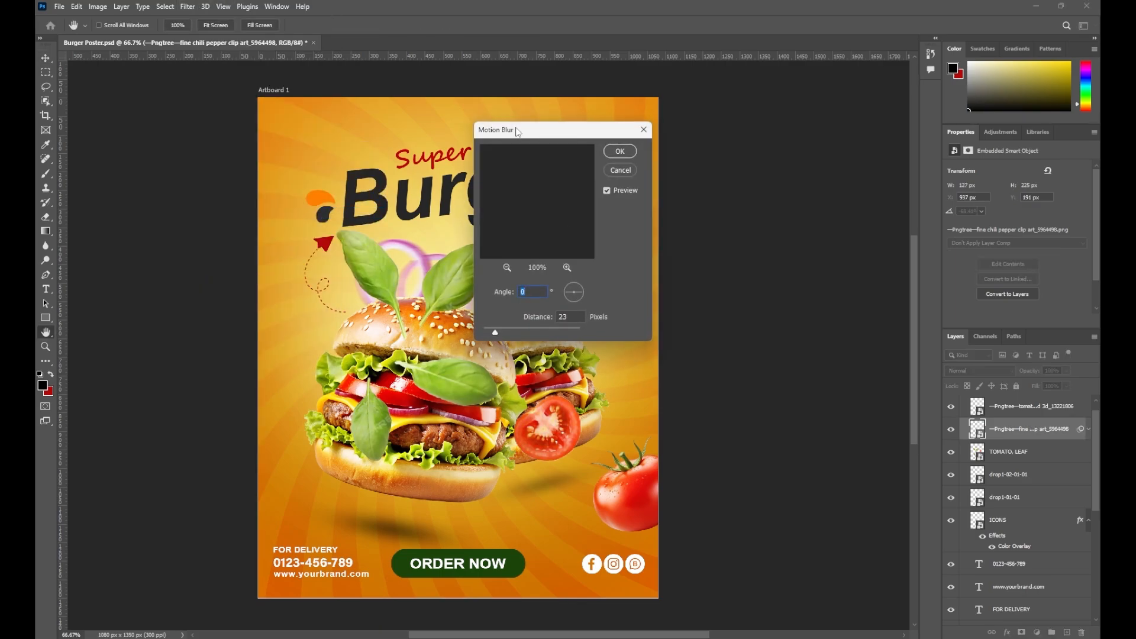
pyautogui.moveTo(518, 129); pyautogui.dragTo(426, 152)
pyautogui.click(538, 175)
# Apply a Motion Blur with distance 50 to the whole tomato
pyautogui.click(1018, 406)
pyautogui.click(188, 7)
pyautogui.click(348, 213)
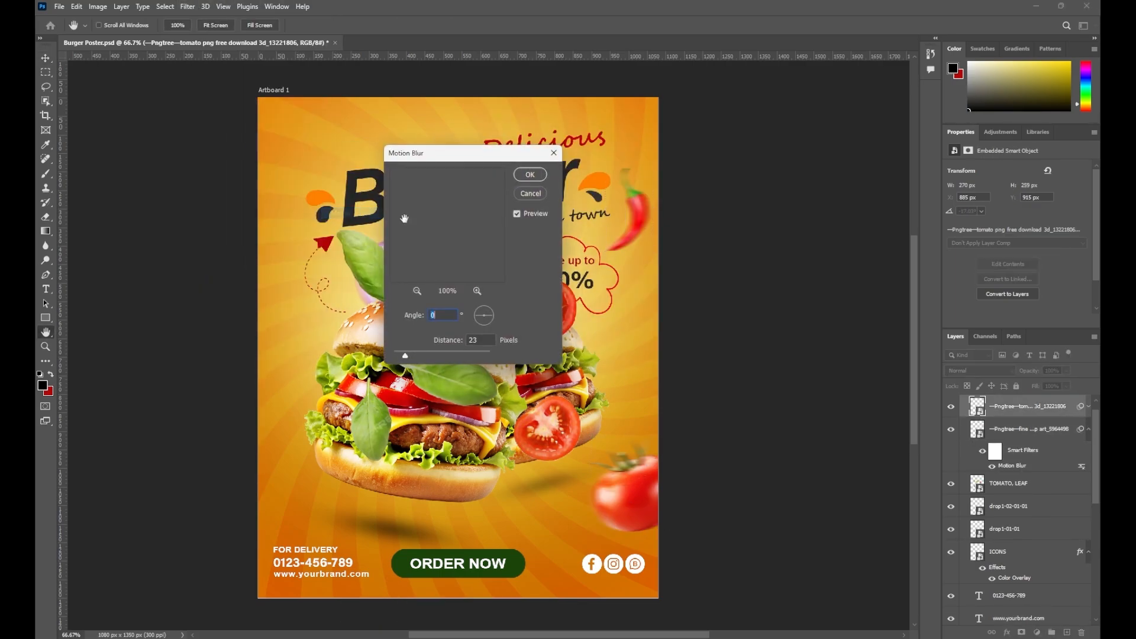
pyautogui.moveTo(413, 352); pyautogui.dragTo(420, 350)
pyautogui.press('Return')
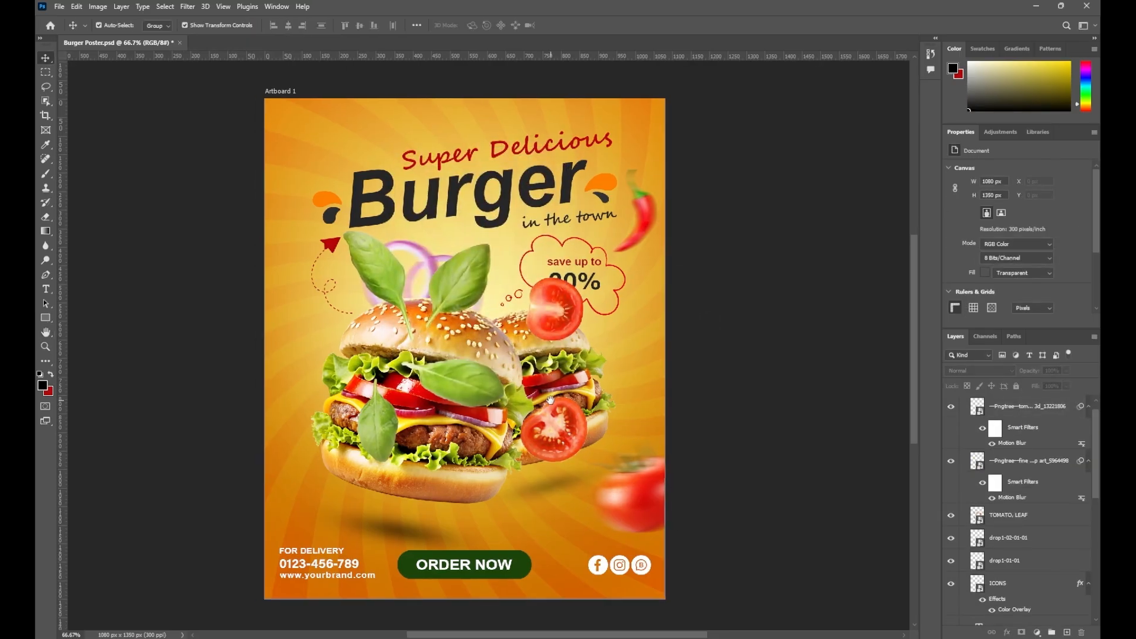
# Make two copies of the TOMATO, LEAF layer and hide the original and first copy
pyautogui.moveTo(1001, 516); pyautogui.dragTo(1002, 528)
pyautogui.moveTo(1002, 538); pyautogui.dragTo(1021, 549)
pyautogui.moveTo(560, 424); pyautogui.dragTo(514, 324)
pyautogui.click(951, 516)
pyautogui.click(951, 537)
pyautogui.click(995, 566)
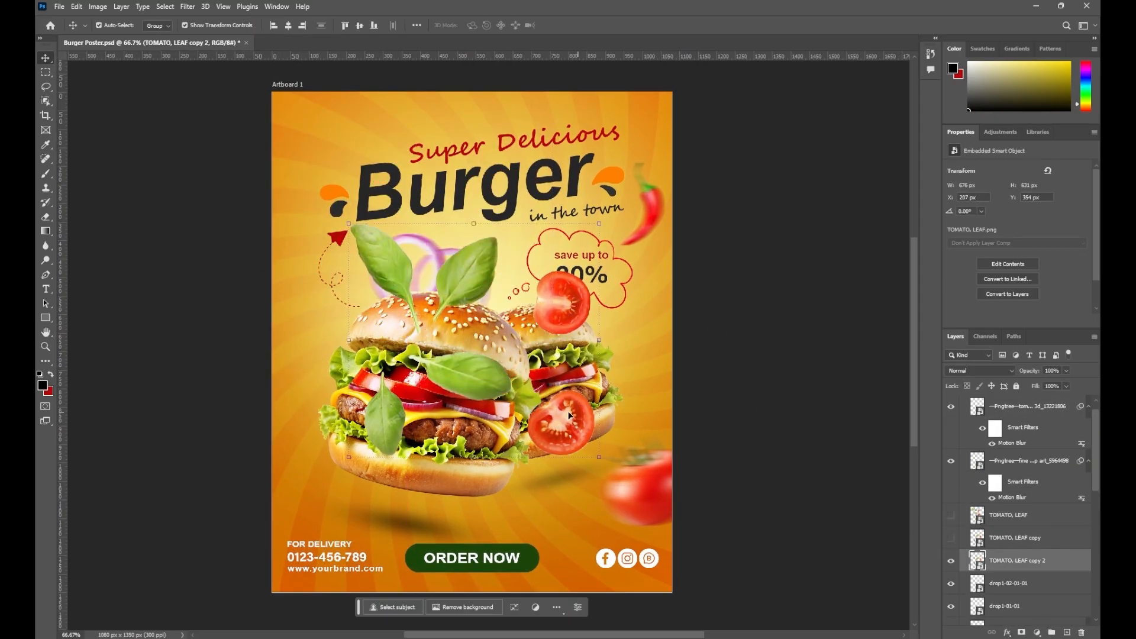
# Rotate the TOMATO, LEAF copy 2 piece about 74° and move it up and left
pyautogui.moveTo(561, 423); pyautogui.dragTo(479, 412)
pyautogui.hotkey('ctrl', 't')
pyautogui.moveTo(531, 484); pyautogui.dragTo(284, 508)
pyautogui.moveTo(342, 434); pyautogui.dragTo(326, 380)
pyautogui.click(584, 25)
# Add a mask to TOMATO, LEAF copy 2 and set a black brush at size 175
pyautogui.click(1021, 633)
pyautogui.click(46, 173)
pyautogui.click(51, 374)
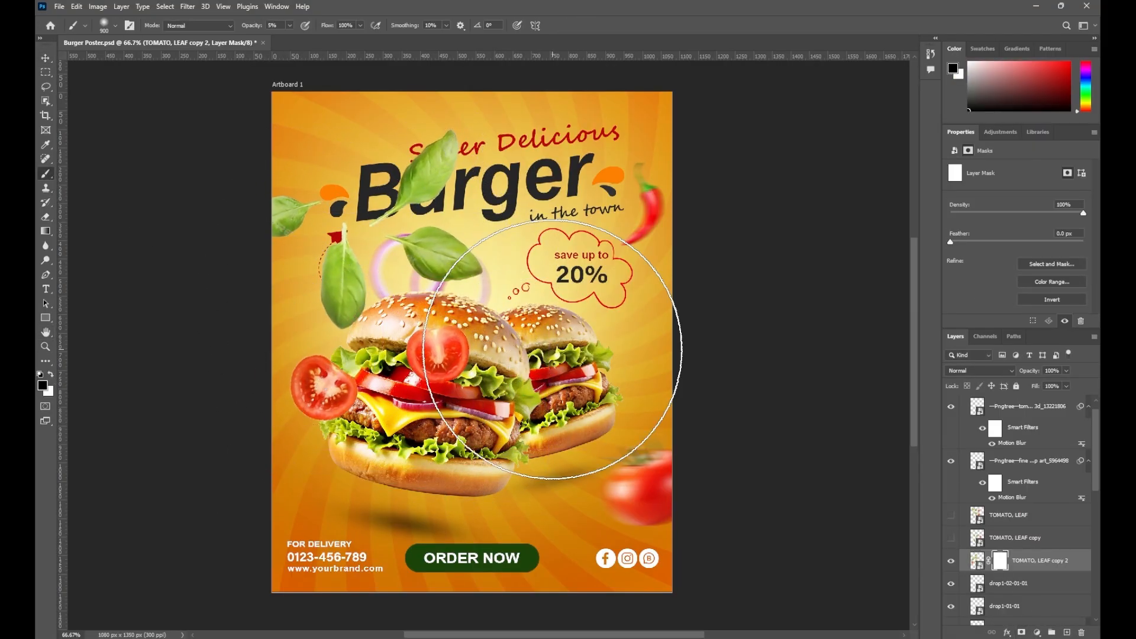
pyautogui.rightClick(520, 355)
pyautogui.moveTo(563, 373); pyautogui.dragTo(541, 374)
pyautogui.click(447, 351)
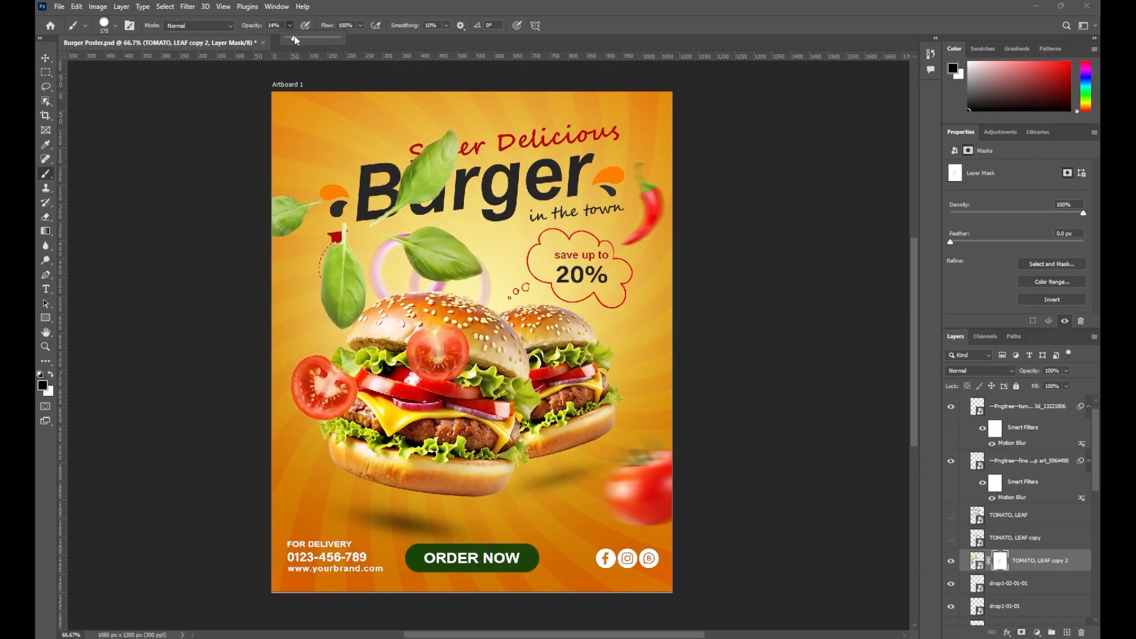
# Move the tomato layer below Group 1 copy and apply a Motion Blur to it
pyautogui.moveTo(1047, 563); pyautogui.dragTo(1046, 535)
pyautogui.click(188, 7)
pyautogui.moveTo(248, 150)
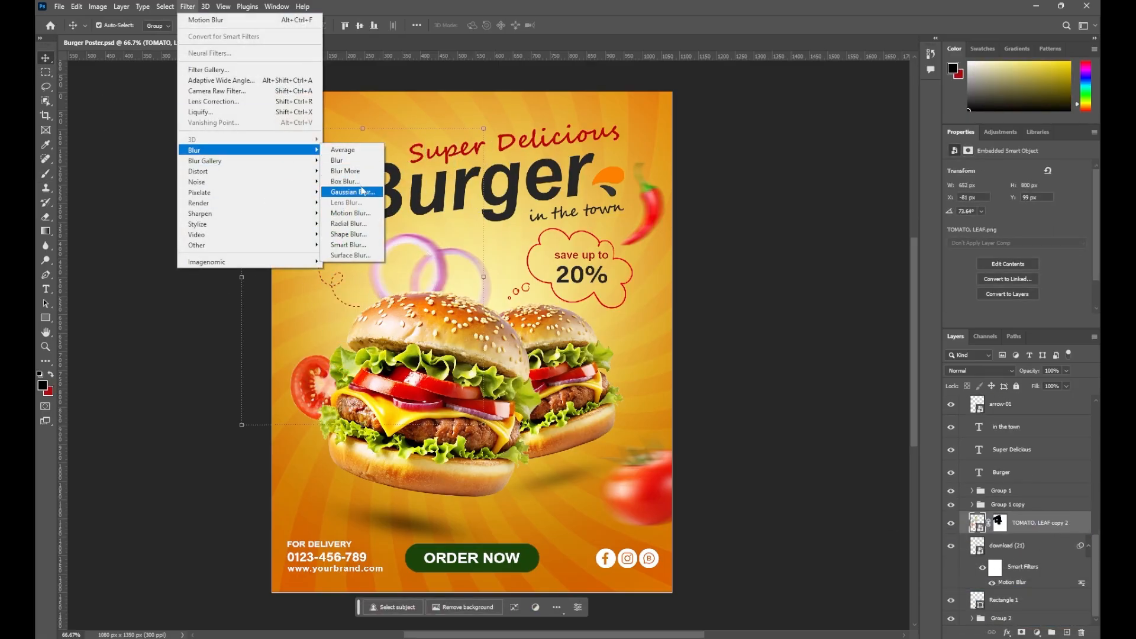
pyautogui.click(356, 213)
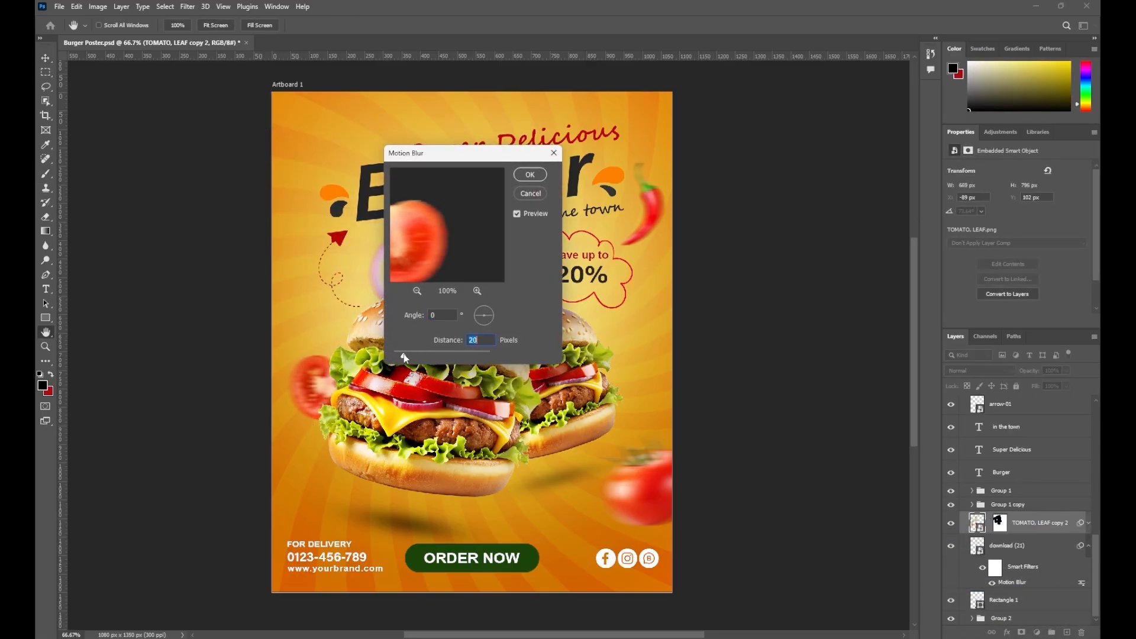
pyautogui.press('Return')
# Enlarge the blurred tomato slice slightly, tilt it about -2.6° and reposition it
pyautogui.hotkey('ctrl', 't')
pyautogui.press('Return')
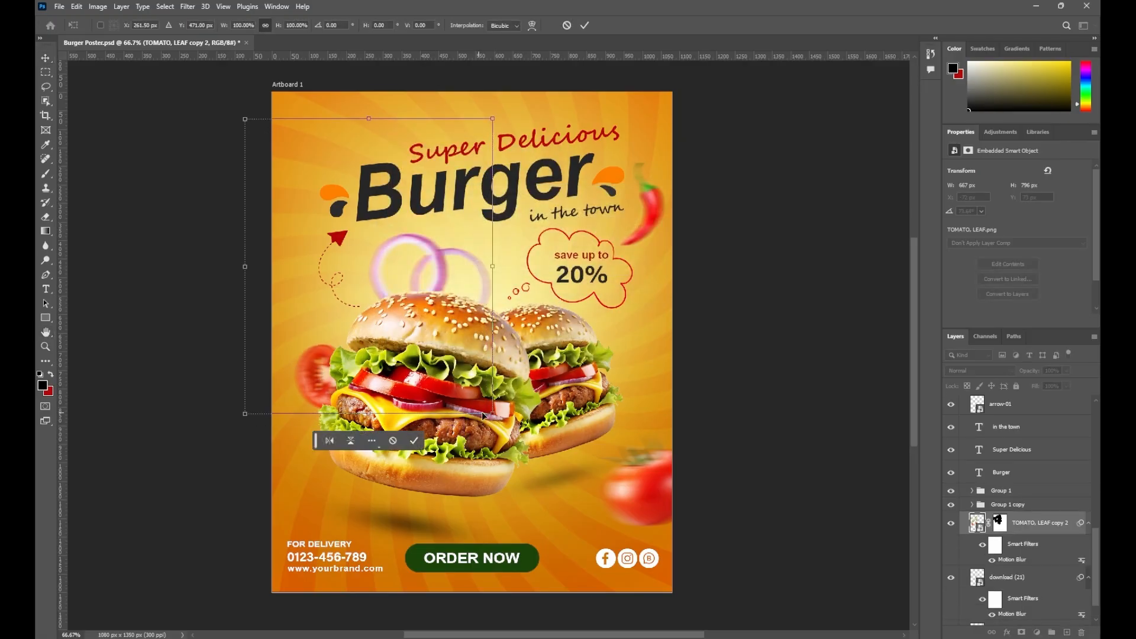
pyautogui.moveTo(495, 416); pyautogui.dragTo(516, 441)
pyautogui.moveTo(317, 393); pyautogui.dragTo(315, 365)
pyautogui.moveTo(534, 125); pyautogui.dragTo(528, 118)
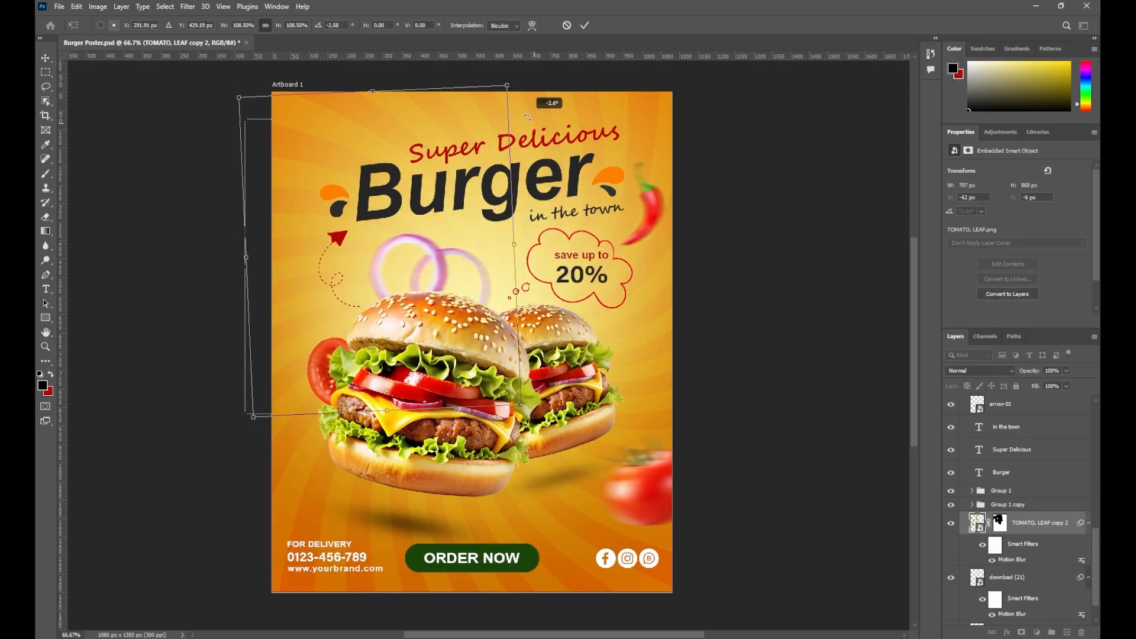
pyautogui.moveTo(323, 350); pyautogui.dragTo(319, 340)
pyautogui.click(585, 25)
# Mask out the extra leaves and tomatoes on the copy layer
pyautogui.click(612, 341)
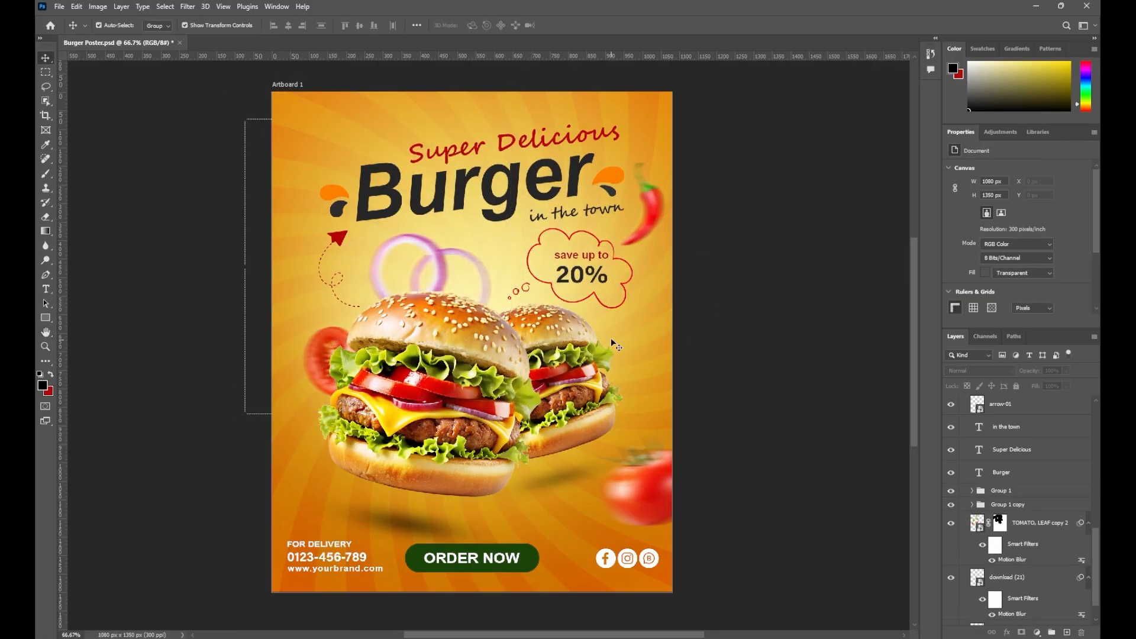
pyautogui.scroll(1, 614, 319)
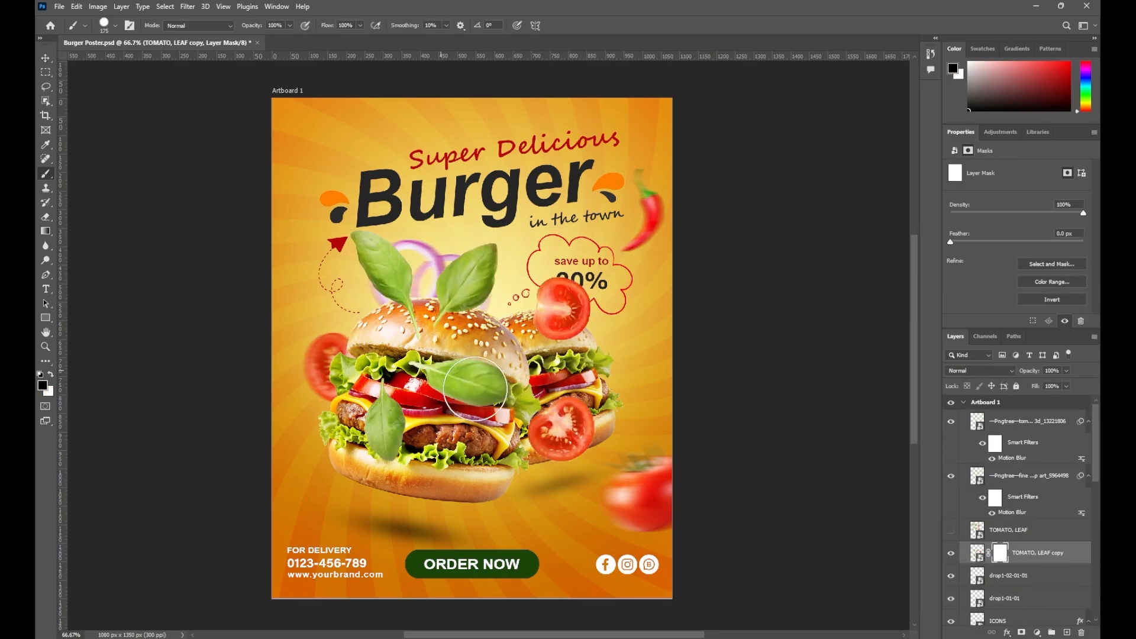
pyautogui.moveTo(463, 381)
pyautogui.mouseDown()
pyautogui.moveTo(543, 311)
pyautogui.moveTo(586, 457)
pyautogui.mouseUp()
# Move the remaining leaf to the upper left, rotated about -17° and shrunk to 70%
pyautogui.click(46, 58)
pyautogui.moveTo(386, 423); pyautogui.dragTo(296, 280)
pyautogui.moveTo(530, 336); pyautogui.dragTo(444, 234)
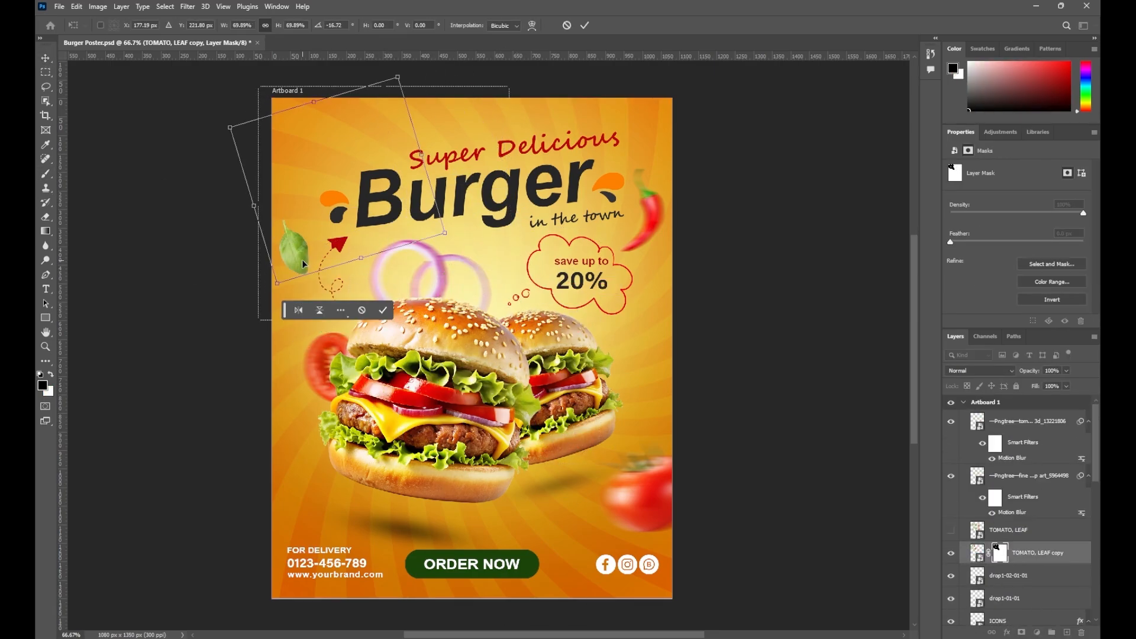
pyautogui.moveTo(302, 259); pyautogui.dragTo(300, 243)
pyautogui.press('Return')
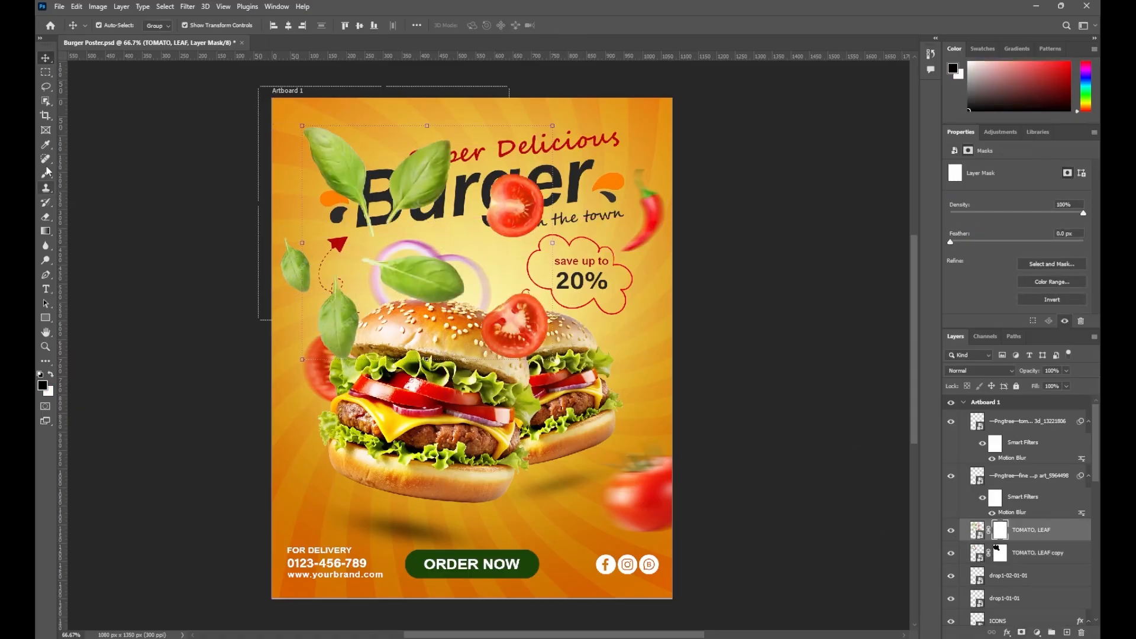
# Mask out all but one leaf on the TOMATO, LEAF layer and place it on the left edge
pyautogui.click(48, 171)
pyautogui.moveTo(357, 355)
pyautogui.mouseDown()
pyautogui.moveTo(342, 285)
pyautogui.moveTo(468, 332)
pyautogui.mouseUp()
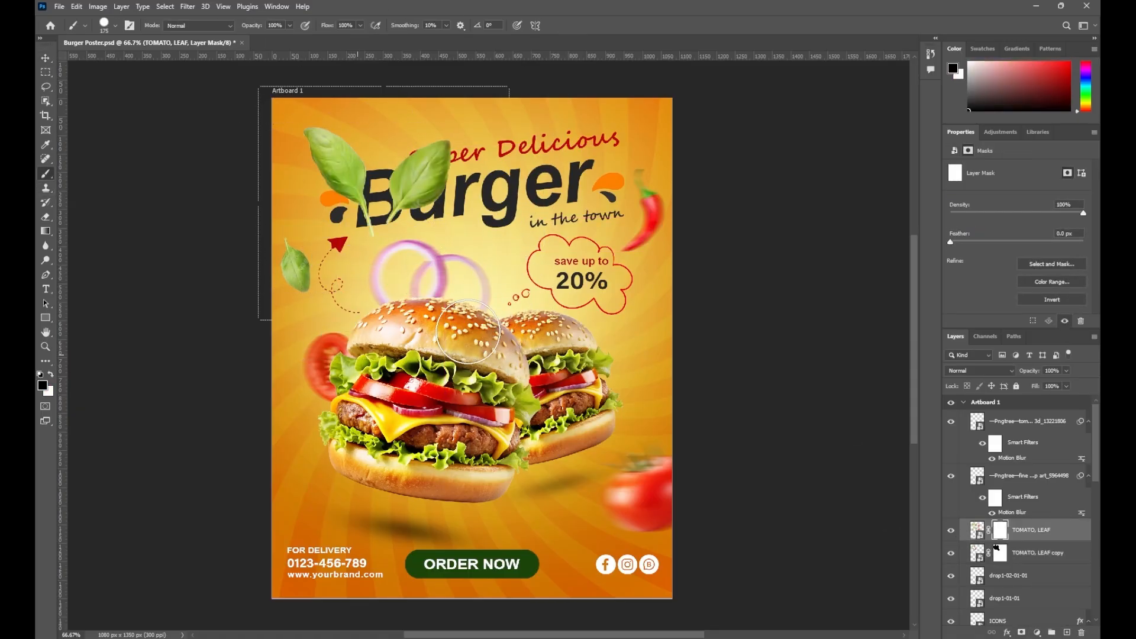
pyautogui.moveTo(392, 299); pyautogui.dragTo(332, 159)
pyautogui.click(46, 58)
pyautogui.moveTo(421, 175)
pyautogui.mouseDown()
pyautogui.moveTo(293, 162)
pyautogui.moveTo(288, 193)
pyautogui.mouseUp()
pyautogui.moveTo(295, 262); pyautogui.dragTo(292, 271)
pyautogui.click(705, 409)
pyautogui.moveTo(705, 409); pyautogui.dragTo(701, 410)
# Apply a Motion Blur with distance 15 to the TOMATO, LEAF layer's leaf
pyautogui.click(1036, 531)
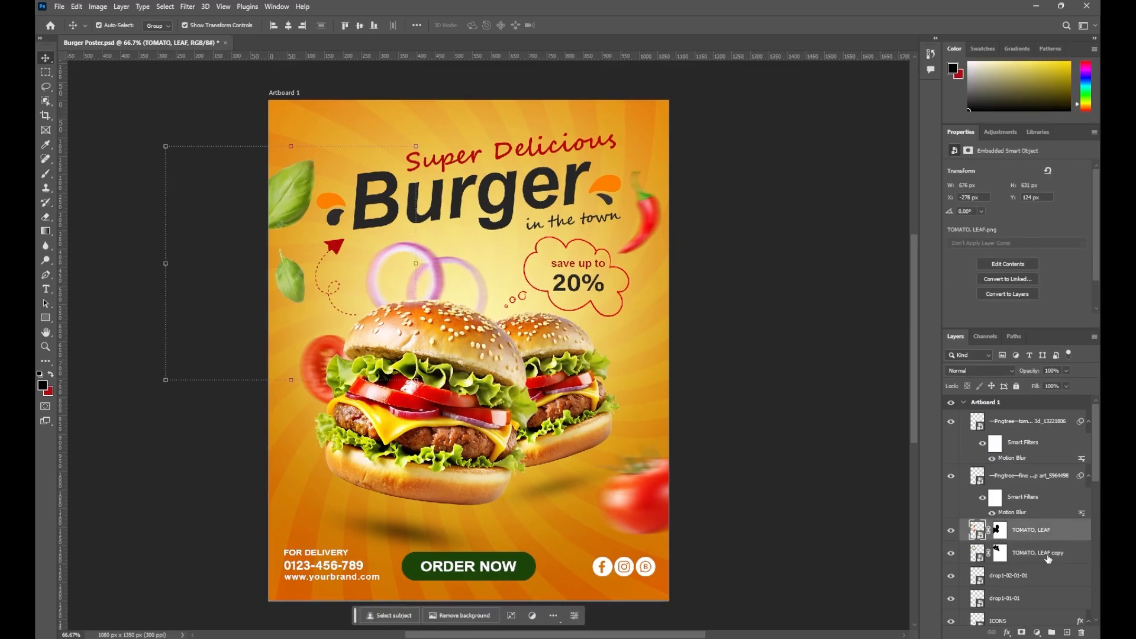
pyautogui.keyDown('shift'); pyautogui.click(1046, 556); pyautogui.keyUp('shift')
pyautogui.click(188, 7)
pyautogui.click(1037, 531)
pyautogui.click(188, 7)
pyautogui.moveTo(278, 151)
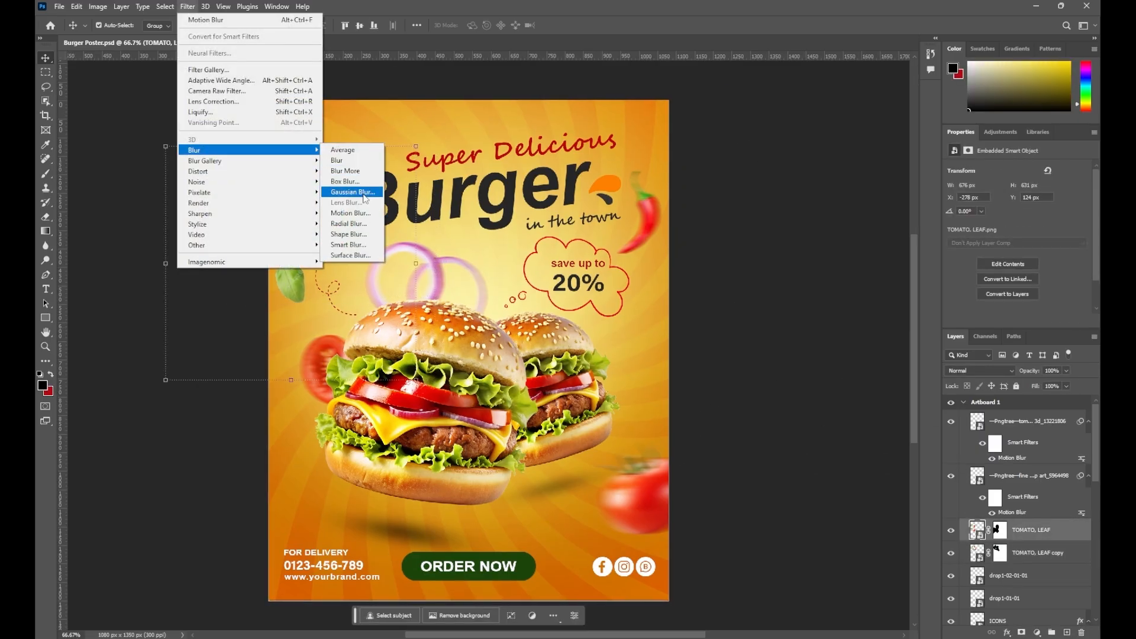
pyautogui.click(352, 214)
pyautogui.moveTo(403, 355); pyautogui.dragTo(400, 355)
pyautogui.click(531, 174)
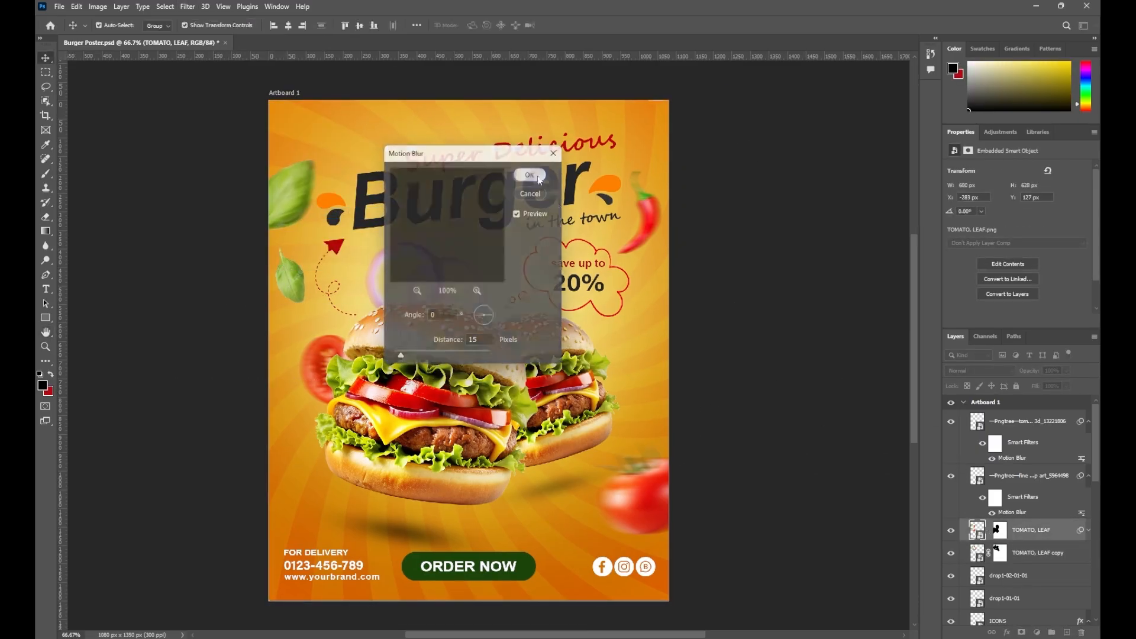
# Apply the same Motion Blur to the TOMATO, LEAF copy leaf
pyautogui.click(1038, 584)
pyautogui.click(187, 6)
pyautogui.moveTo(278, 150)
pyautogui.click(352, 214)
pyautogui.click(530, 174)
pyautogui.click(732, 299)
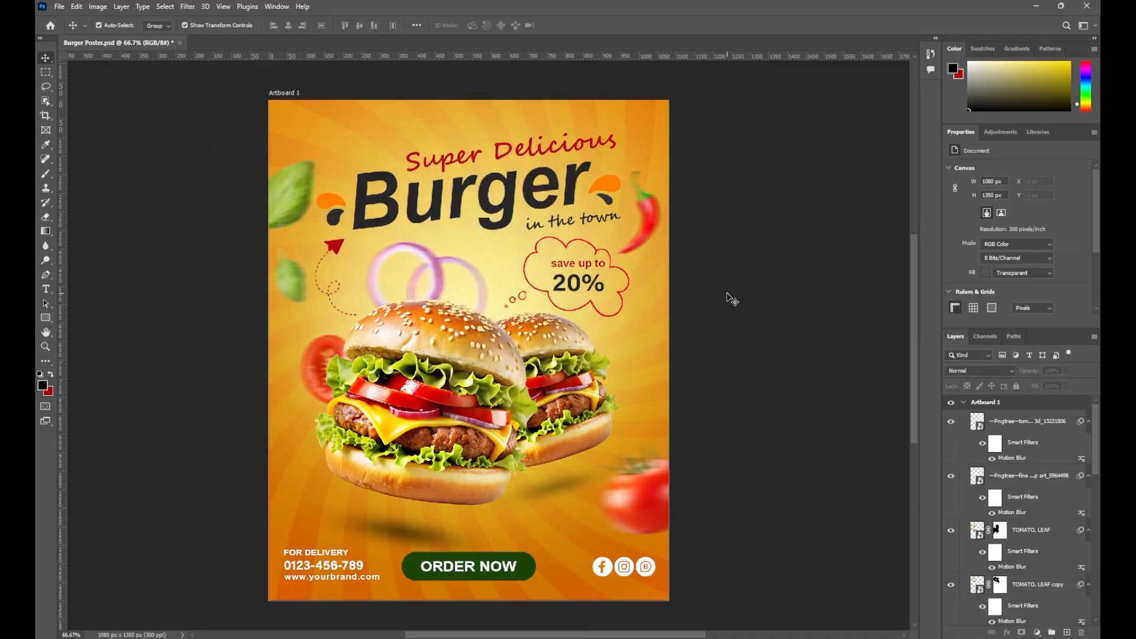
# Draw a circle in the top-left corner with no stroke and a dark grey fill
pyautogui.click(1028, 421)
pyautogui.rightClick(46, 318)
pyautogui.click(89, 328)
pyautogui.moveTo(314, 109); pyautogui.dragTo(350, 145)
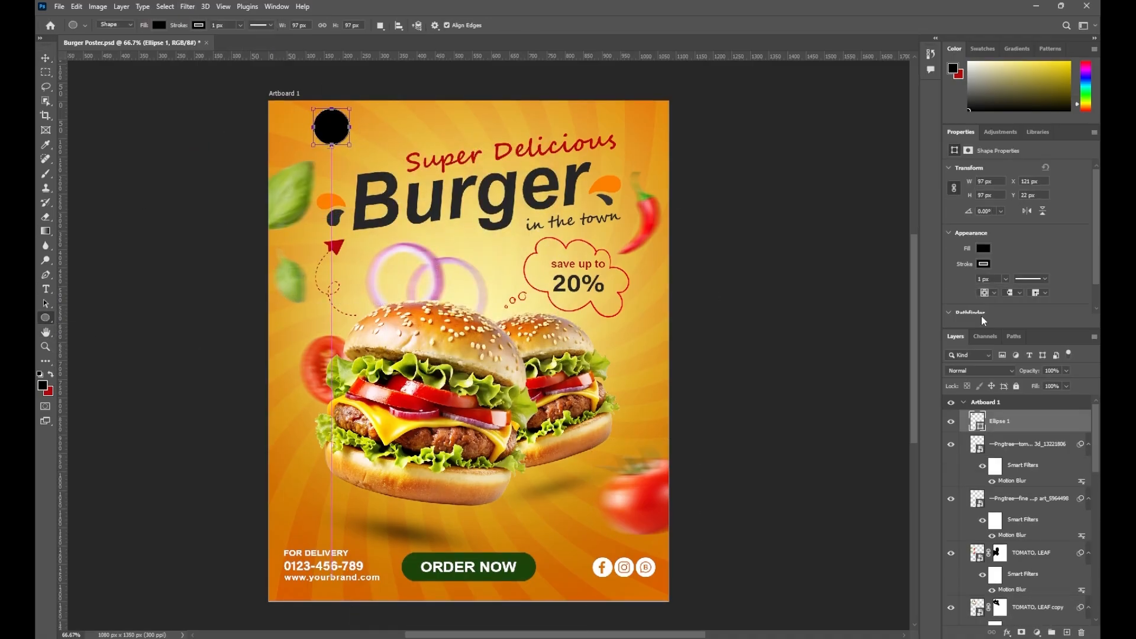
pyautogui.click(983, 264)
pyautogui.click(952, 285)
pyautogui.click(983, 249)
pyautogui.click(1082, 269)
pyautogui.click(500, 226)
pyautogui.click(839, 239)
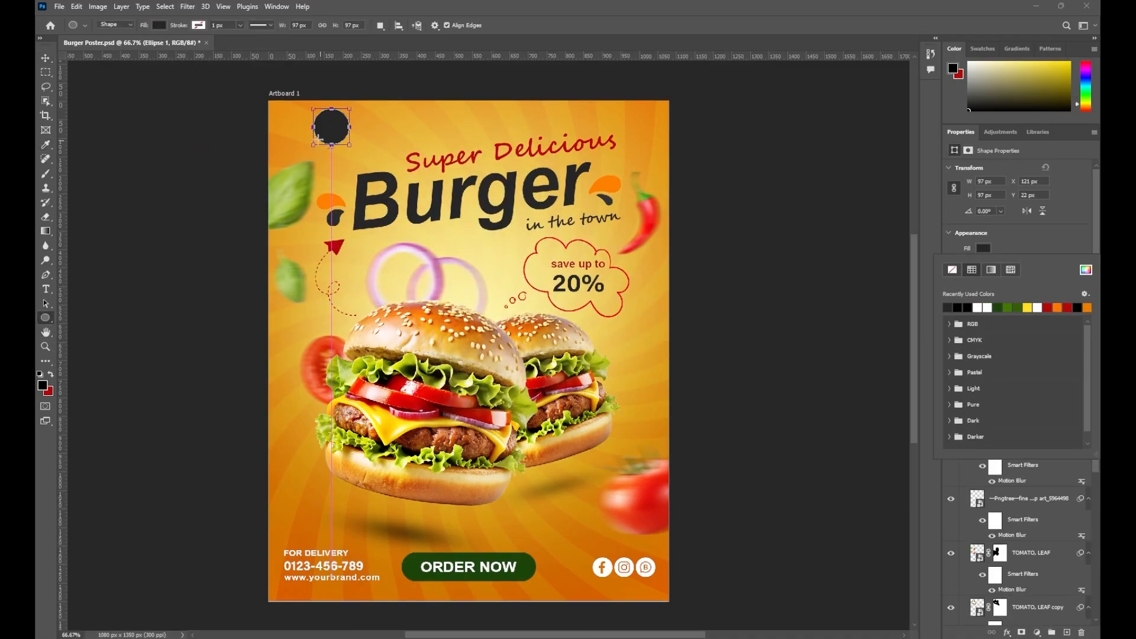
# Shrink the circle to about 82% and shift it slightly left and down
pyautogui.click(46, 58)
pyautogui.moveTo(353, 145); pyautogui.dragTo(347, 138)
pyautogui.moveTo(329, 123); pyautogui.dragTo(316, 128)
pyautogui.click(584, 25)
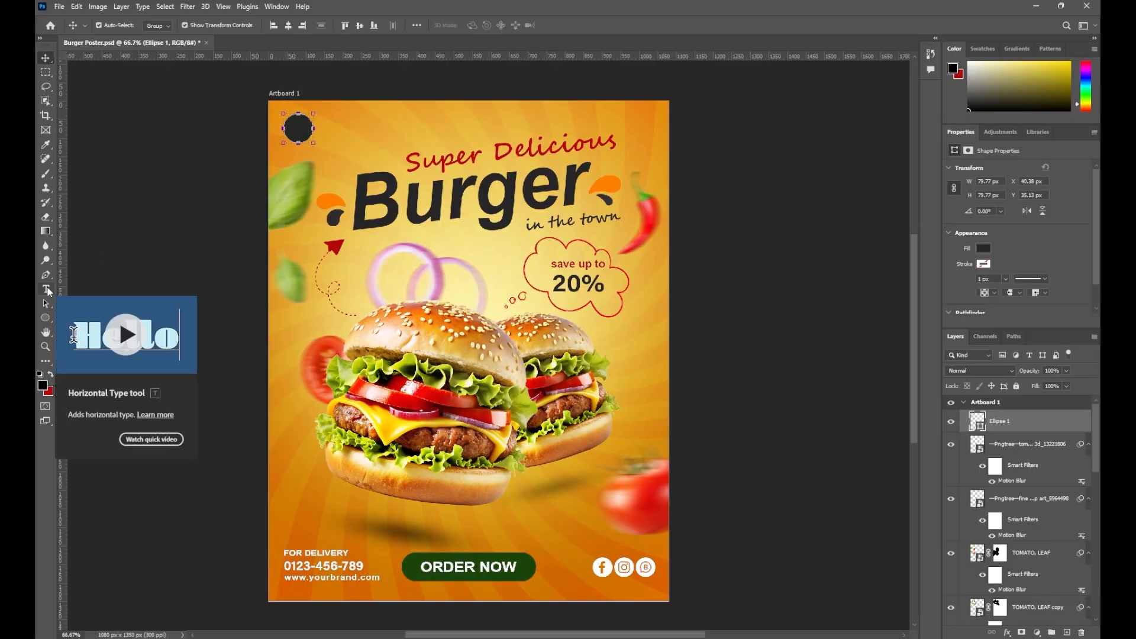
# Duplicate the ORDER NOW text beside the circle and retype it as LOGO
pyautogui.click(442, 567)
pyautogui.click(316, 553)
pyautogui.click(442, 568)
pyautogui.moveTo(442, 568); pyautogui.dragTo(342, 131)
pyautogui.doubleClick(343, 129)
pyautogui.write('LOGO')
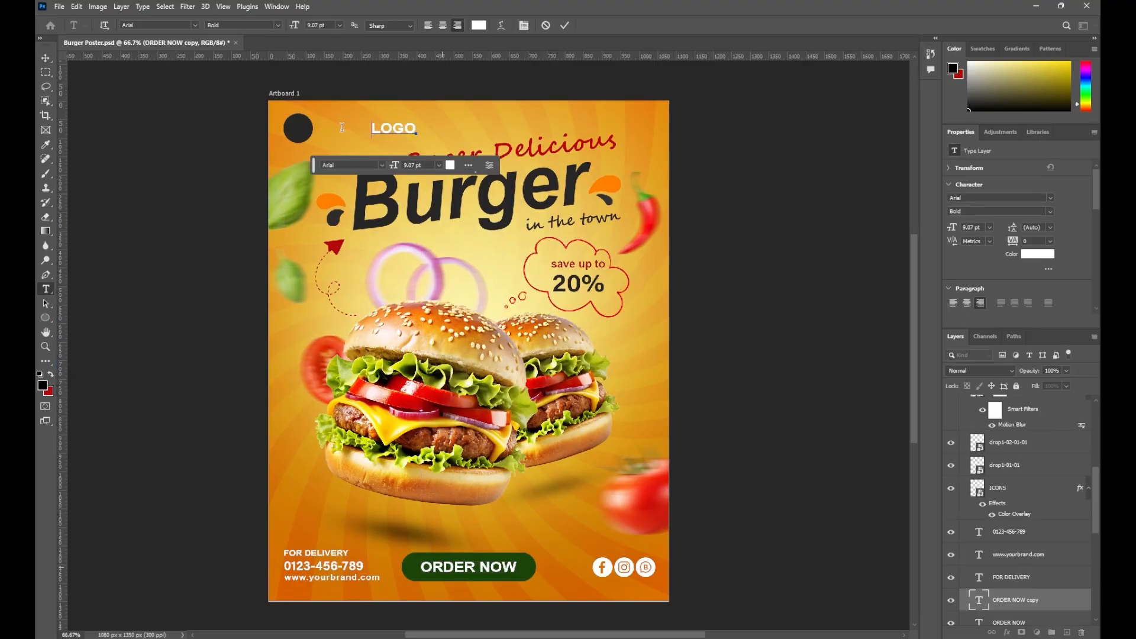
pyautogui.click(566, 25)
# Color the LOGO text dark grey and set it next to the circle
pyautogui.press('v')
pyautogui.click(1037, 254)
pyautogui.click(582, 184)
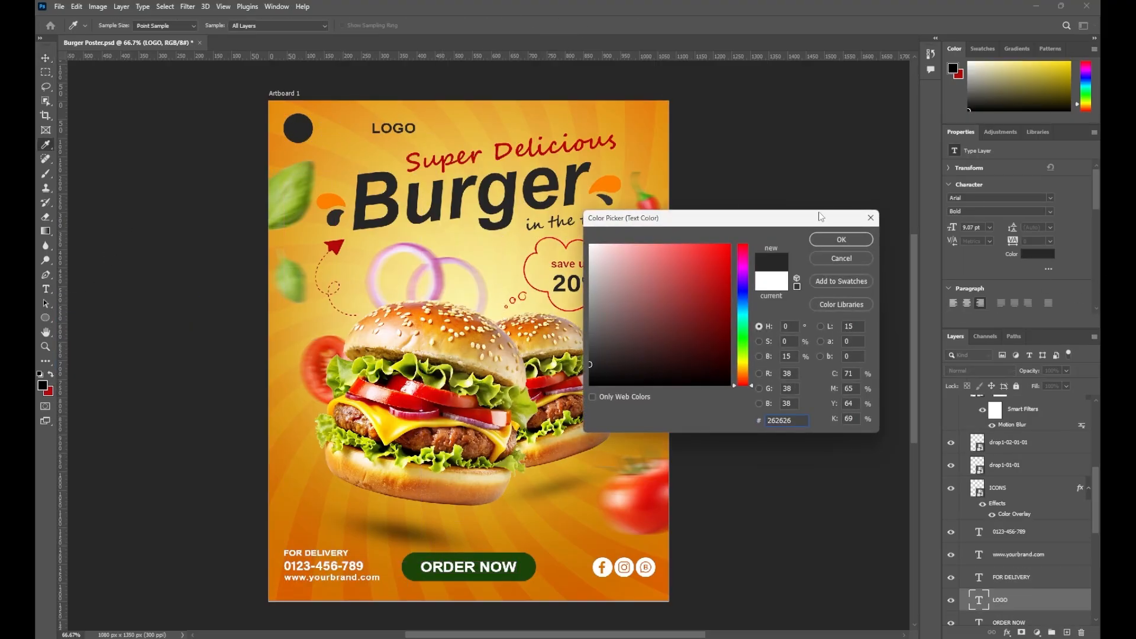
pyautogui.click(838, 238)
pyautogui.moveTo(385, 131); pyautogui.dragTo(331, 136)
pyautogui.click(236, 139)
# Save the poster and select the Ellipse 1 layer
pyautogui.moveTo(536, 321); pyautogui.dragTo(514, 312)
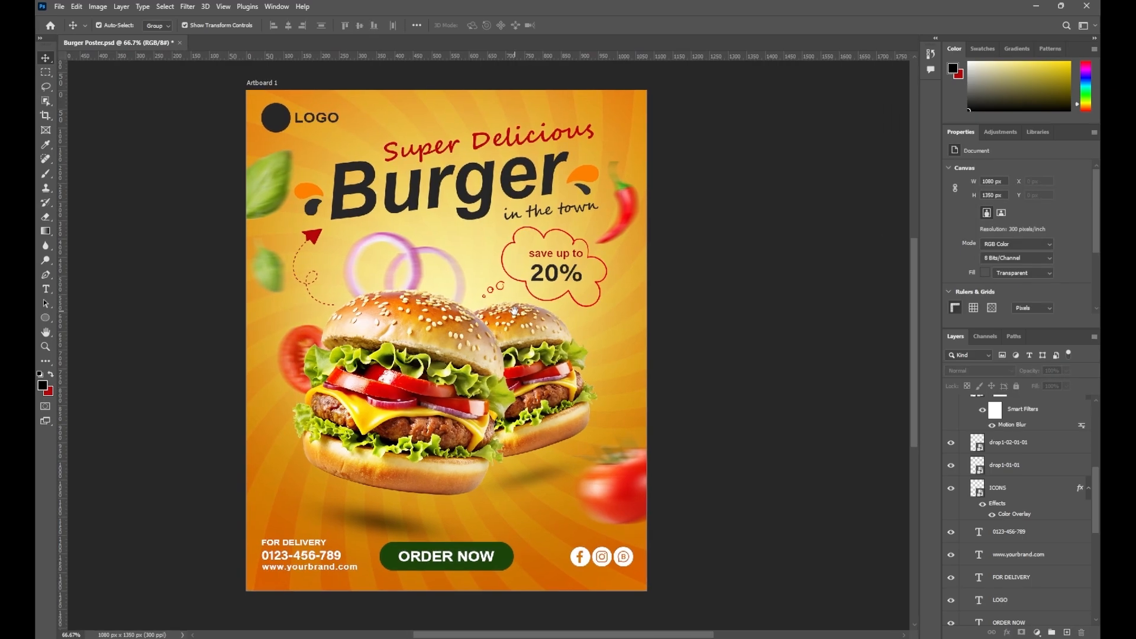
pyautogui.hotkey('ctrl', '-')
pyautogui.hotkey('ctrl', 's')
pyautogui.hotkey('ctrl', '+')
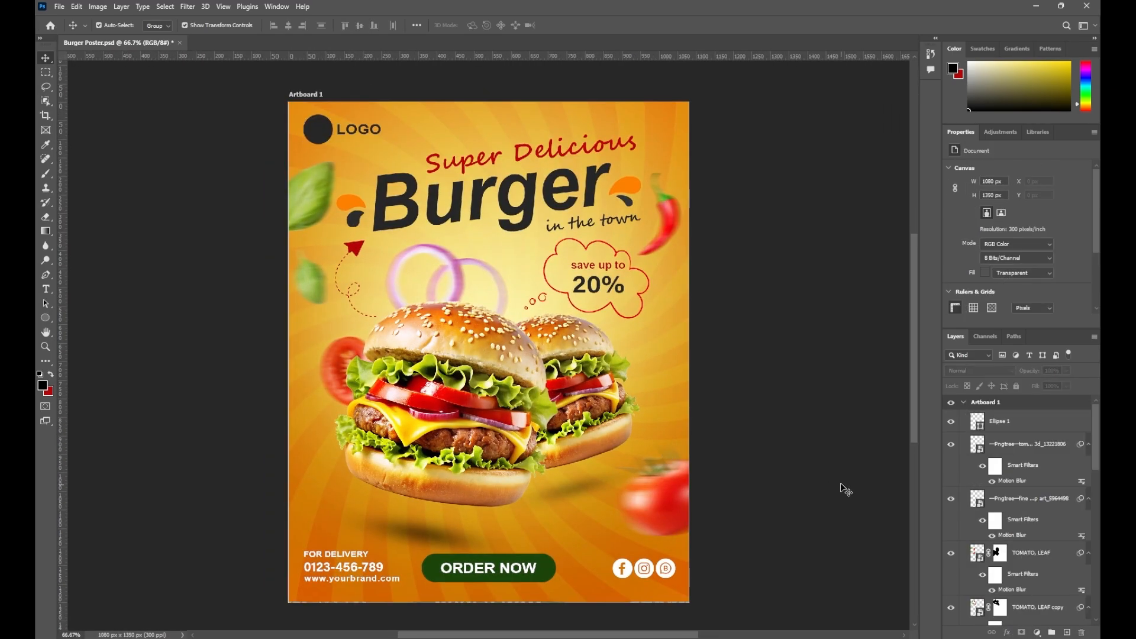
pyautogui.click(999, 425)
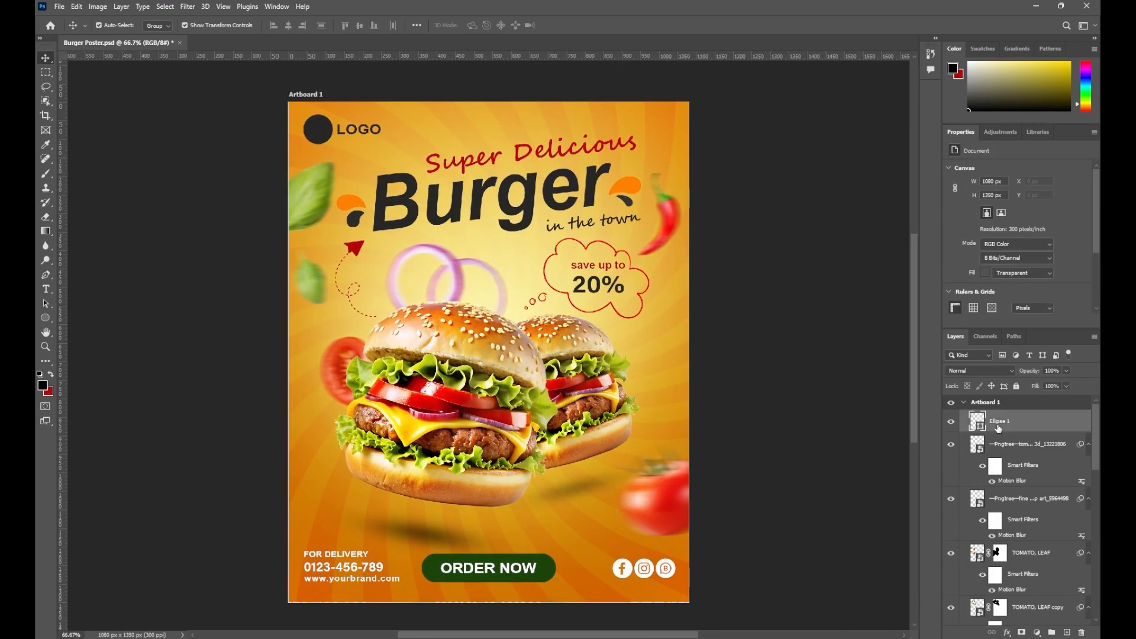
pyautogui.click(1037, 633)
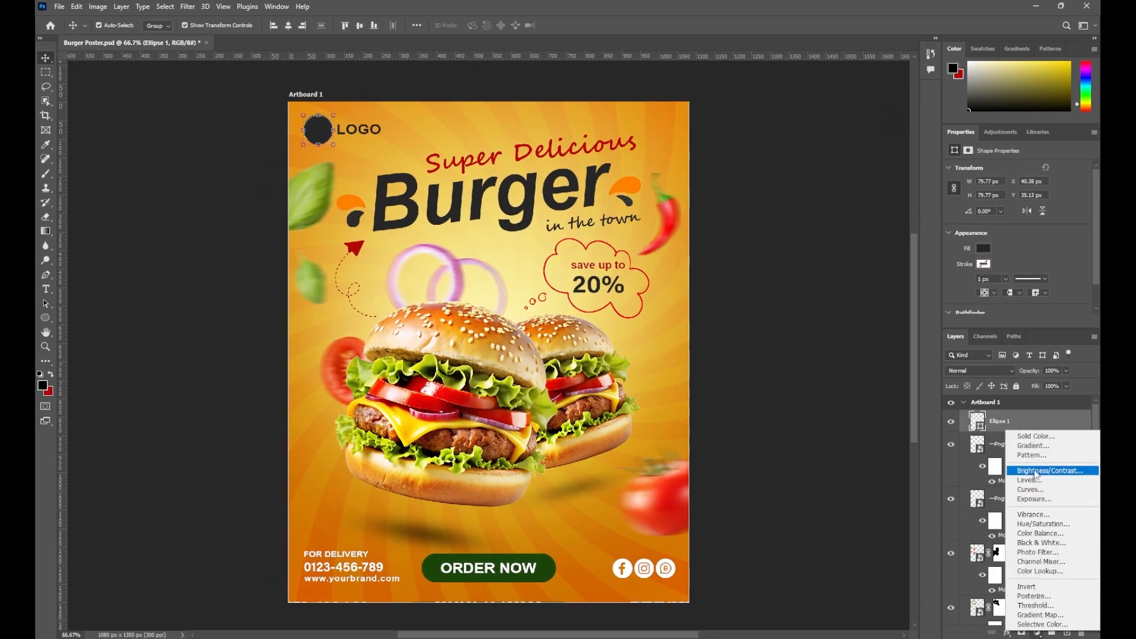
# Add a Curves adjustment above Ellipse 1 with a gentle two-point S-curve, then compare against Group 4
pyautogui.click(1030, 490)
pyautogui.moveTo(1048, 223)
pyautogui.mouseDown()
pyautogui.moveTo(1048, 205)
pyautogui.moveTo(1052, 223)
pyautogui.mouseUp()
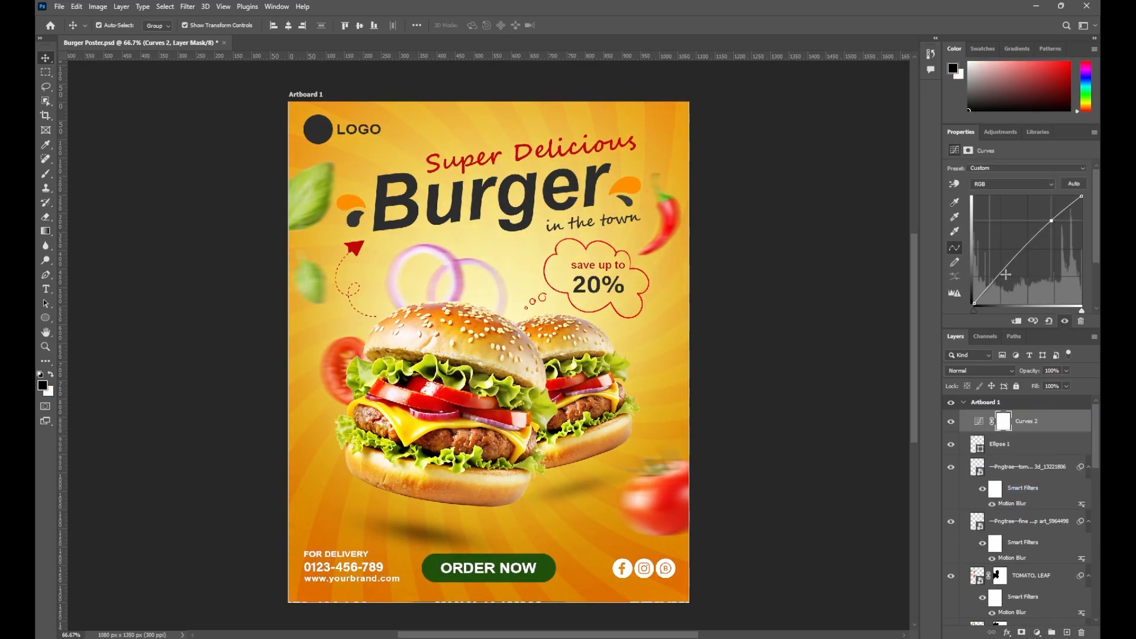
pyautogui.moveTo(1006, 274); pyautogui.dragTo(1002, 272)
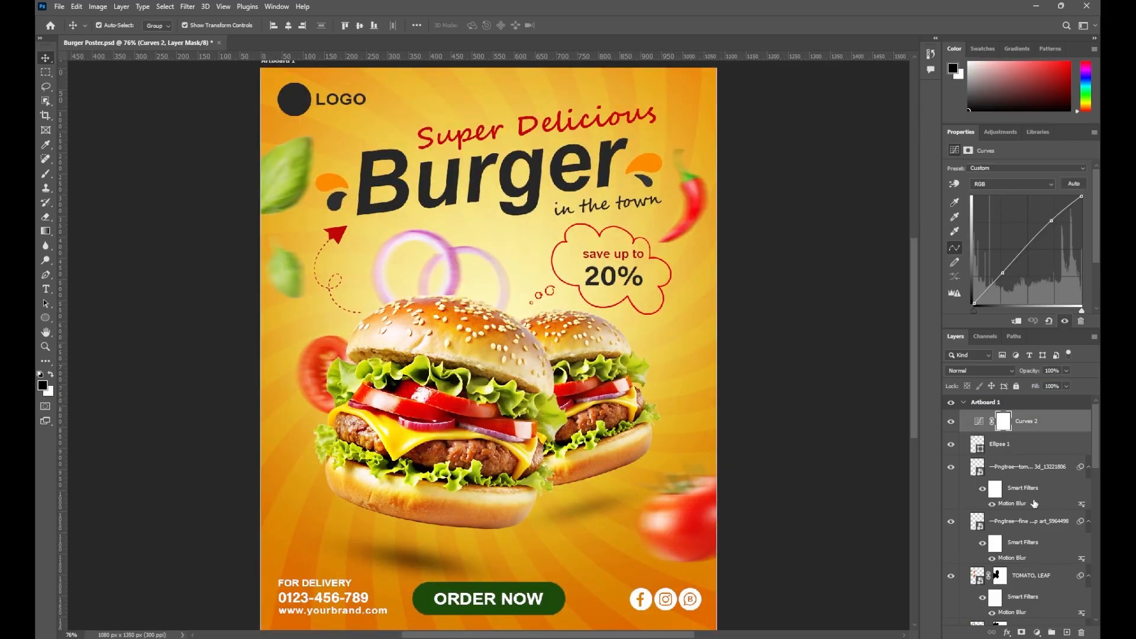
pyautogui.scroll(-10, 1045, 616)
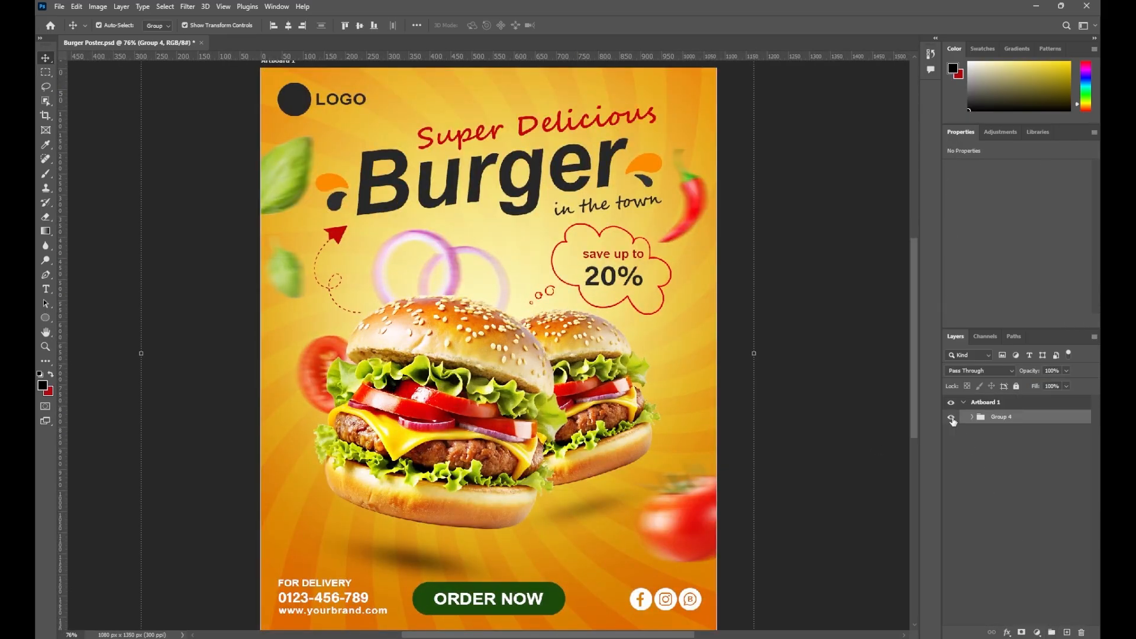
pyautogui.click(952, 419)
pyautogui.click(952, 420)
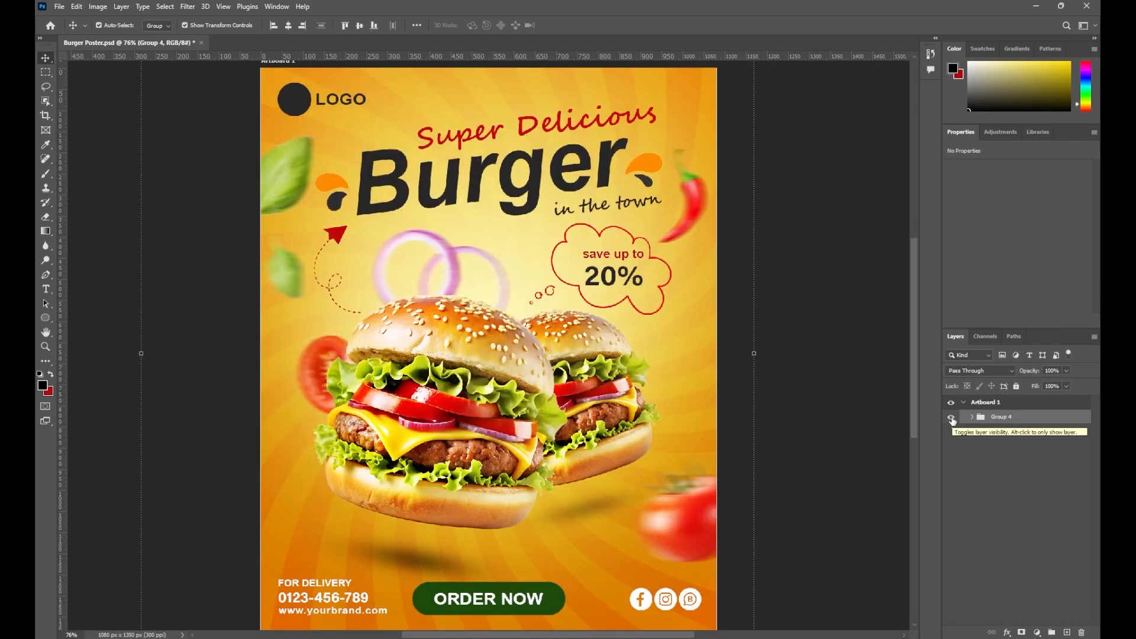